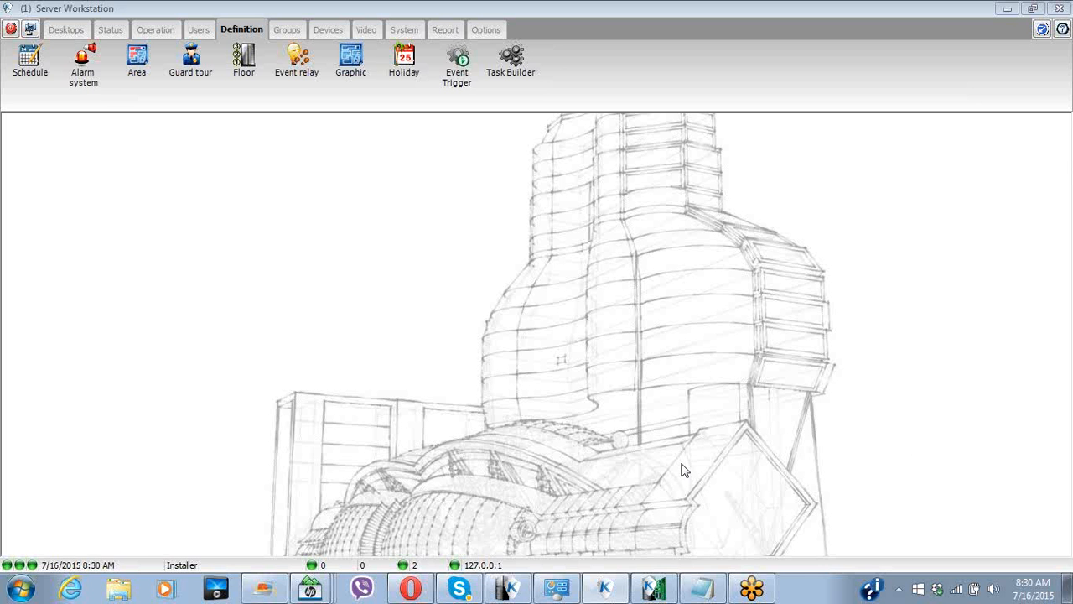
Step: Switch to Notepad and review the notes on supervisor levels for the cards and the In and Out areas
{"action": "left_click", "coordinate": [702, 590]}
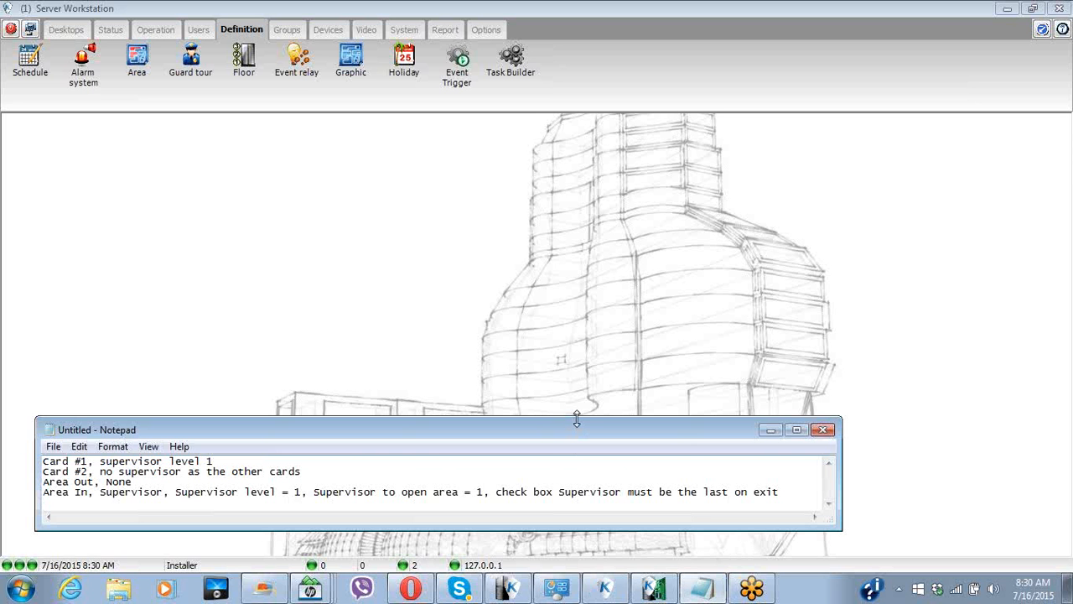
{"action": "left_click_drag", "start_coordinate": [577, 419], "coordinate": [580, 408]}
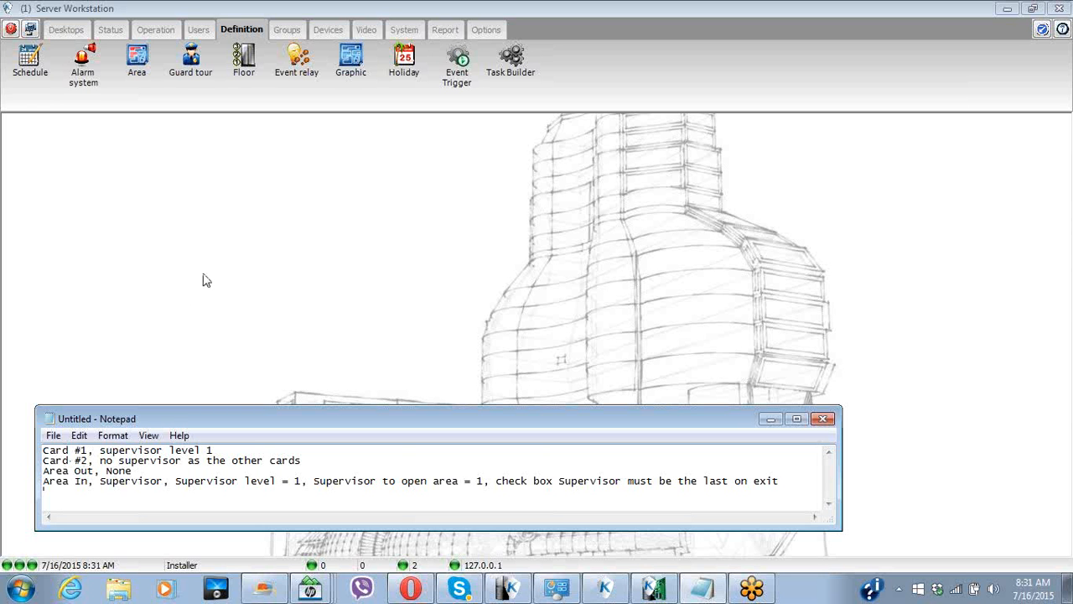
Step: Review the operational door list of 01 - Global Gateway, checking the Server Room - IN and Lobby door entries
{"action": "left_click", "coordinate": [153, 36]}
{"action": "left_click", "coordinate": [205, 65]}
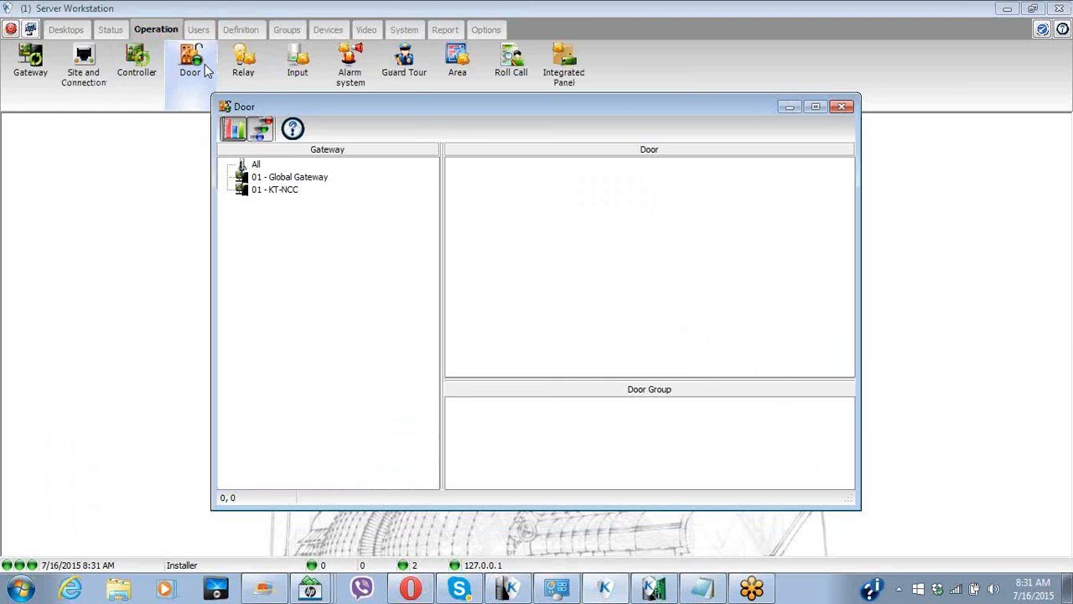
{"action": "left_click", "coordinate": [288, 177]}
{"action": "left_click_drag", "start_coordinate": [367, 109], "coordinate": [248, 154]}
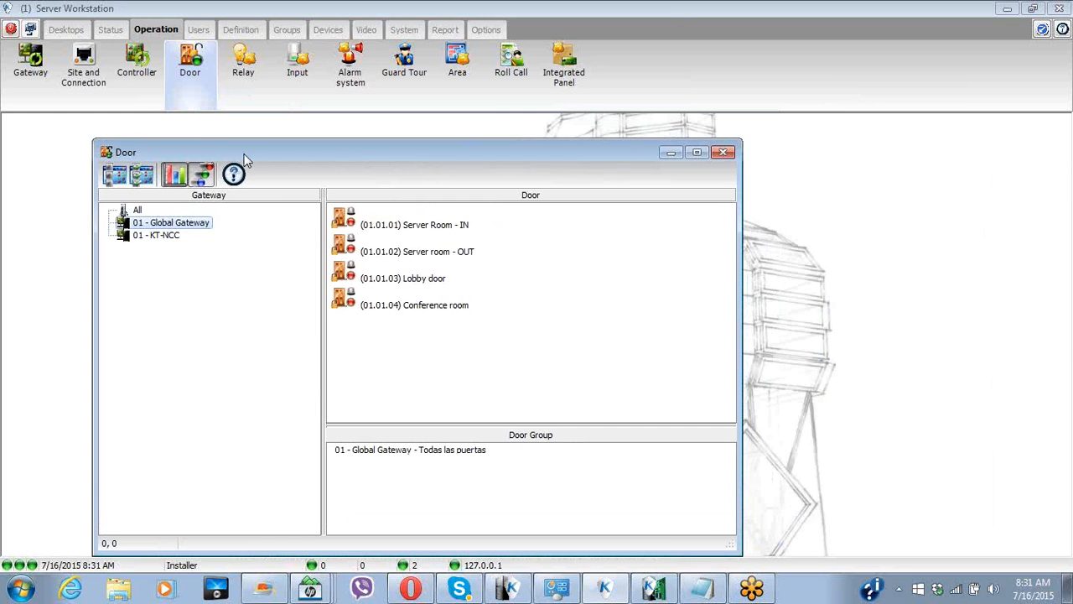
{"action": "left_click", "coordinate": [405, 226]}
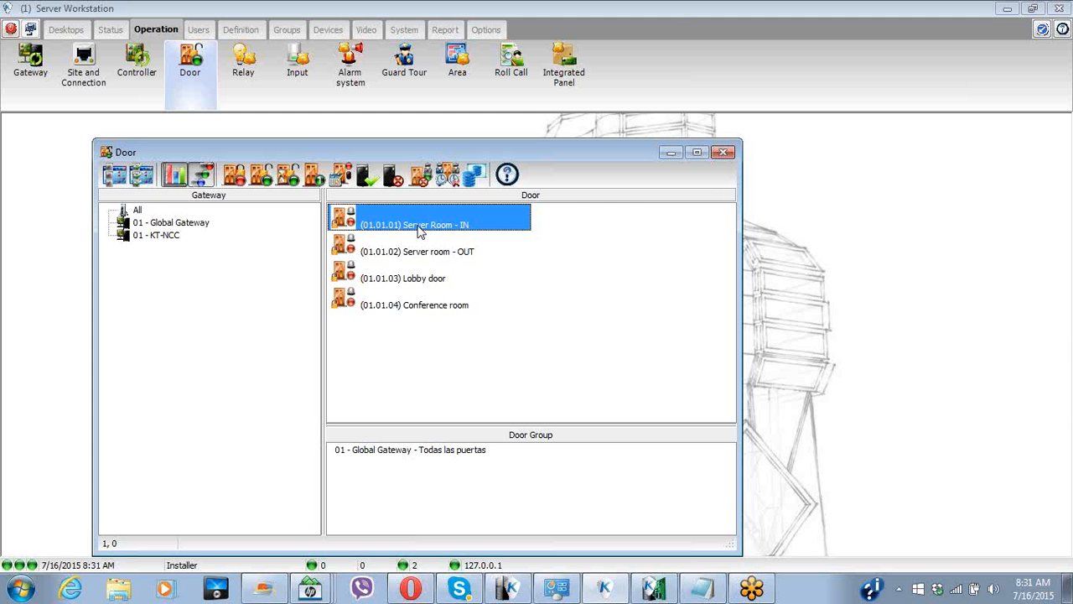
{"action": "left_click", "coordinate": [422, 280]}
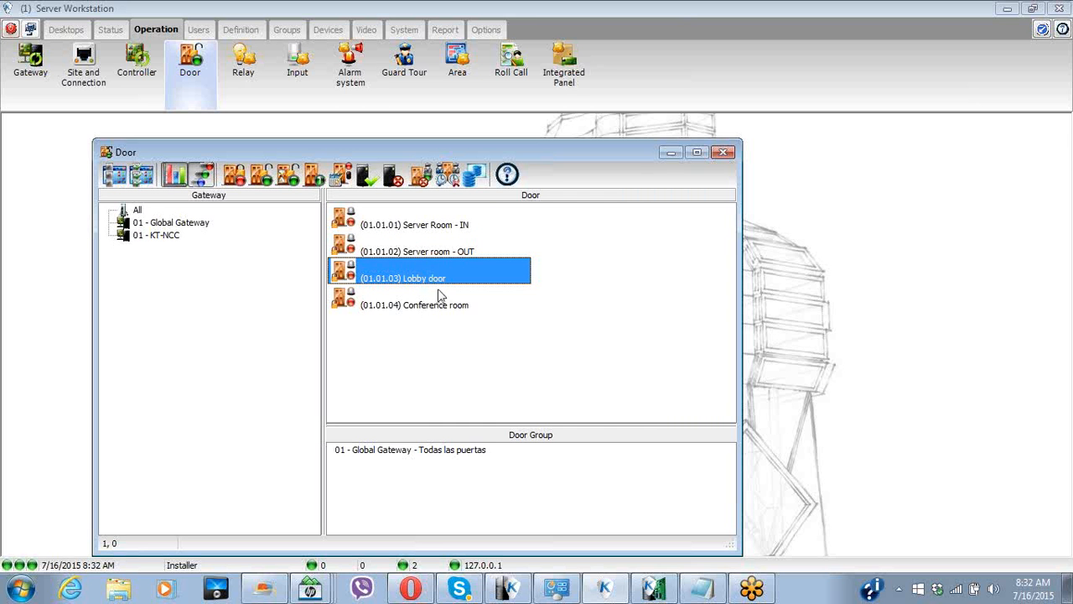
{"action": "left_click", "coordinate": [392, 231]}
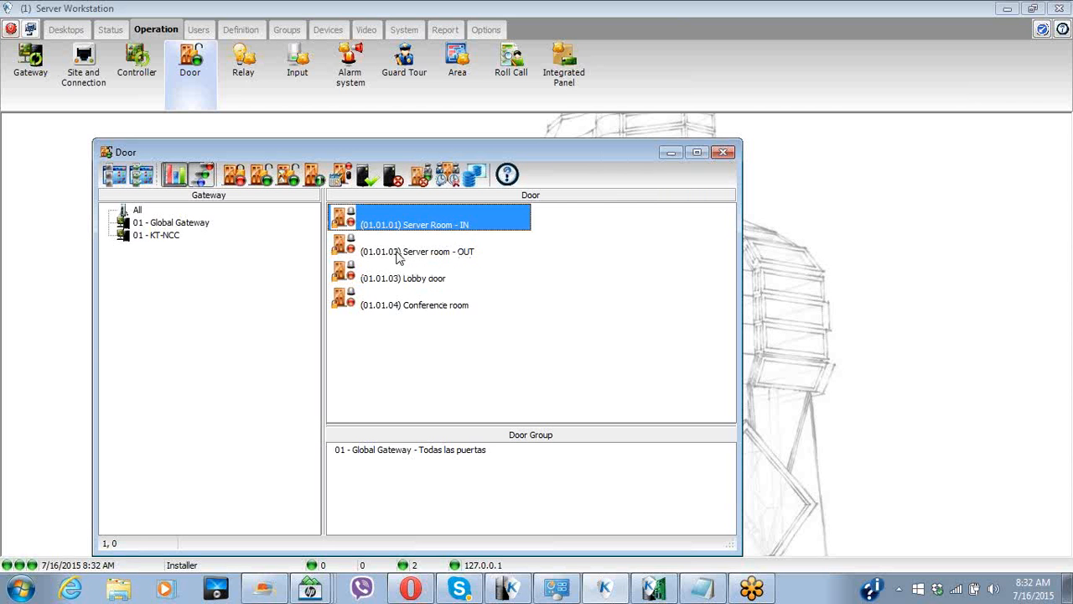
{"action": "left_click", "coordinate": [723, 154]}
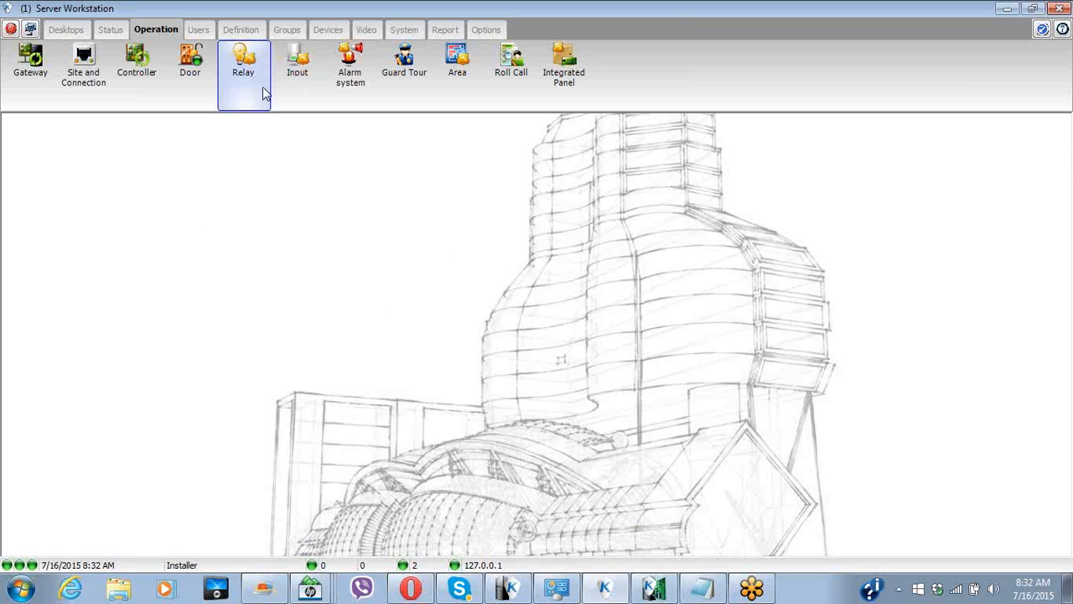
Step: Create and save a new area named Out-side-server-room under 01 - Global Gateway
{"action": "left_click", "coordinate": [228, 33]}
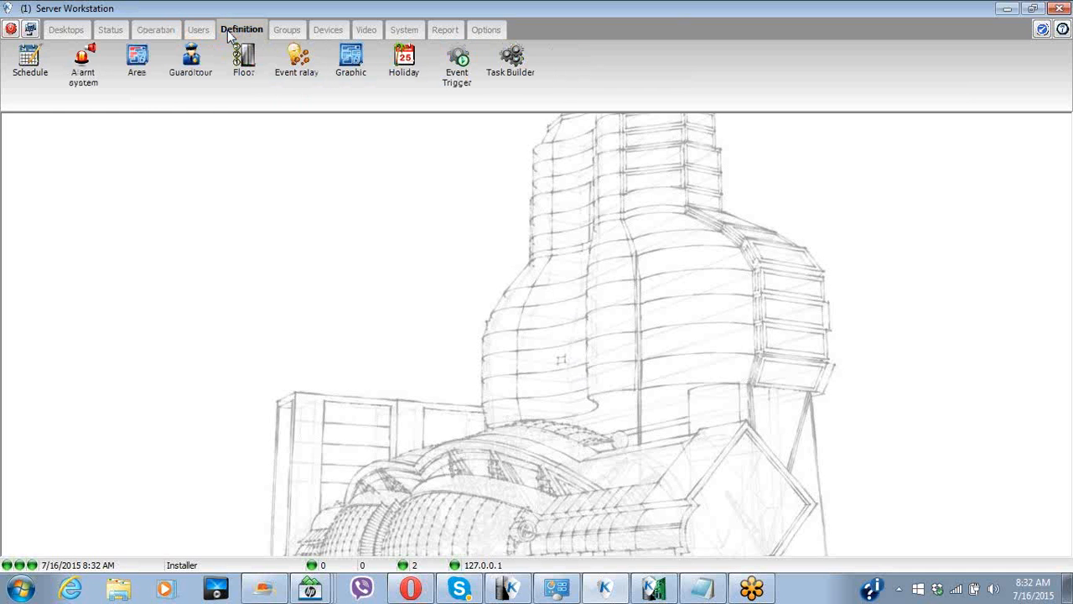
{"action": "left_click", "coordinate": [132, 67]}
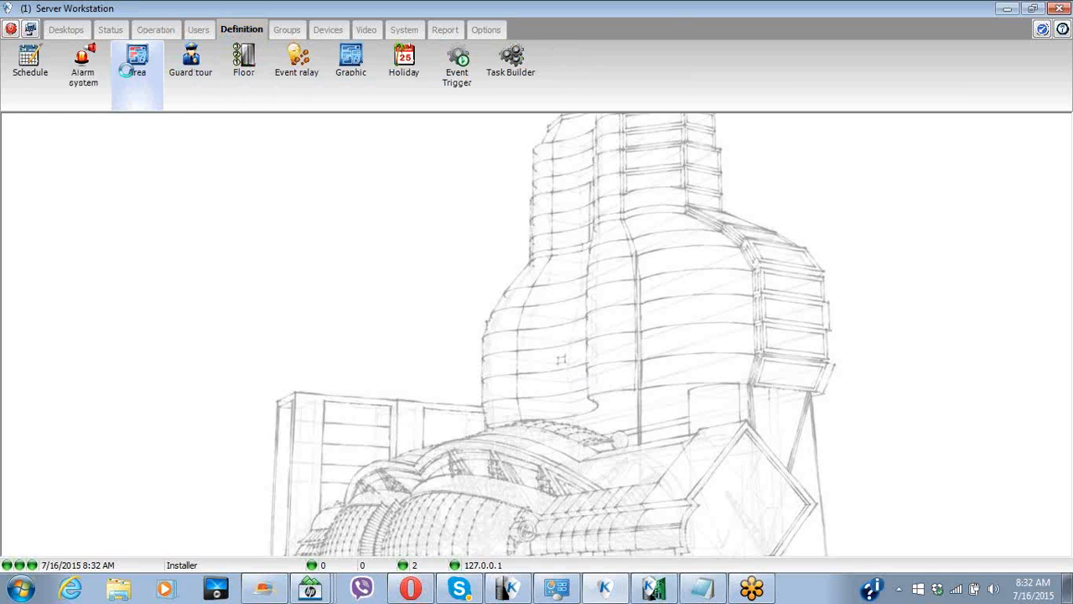
{"action": "left_click_drag", "start_coordinate": [232, 122], "coordinate": [262, 148]}
{"action": "left_click", "coordinate": [261, 231]}
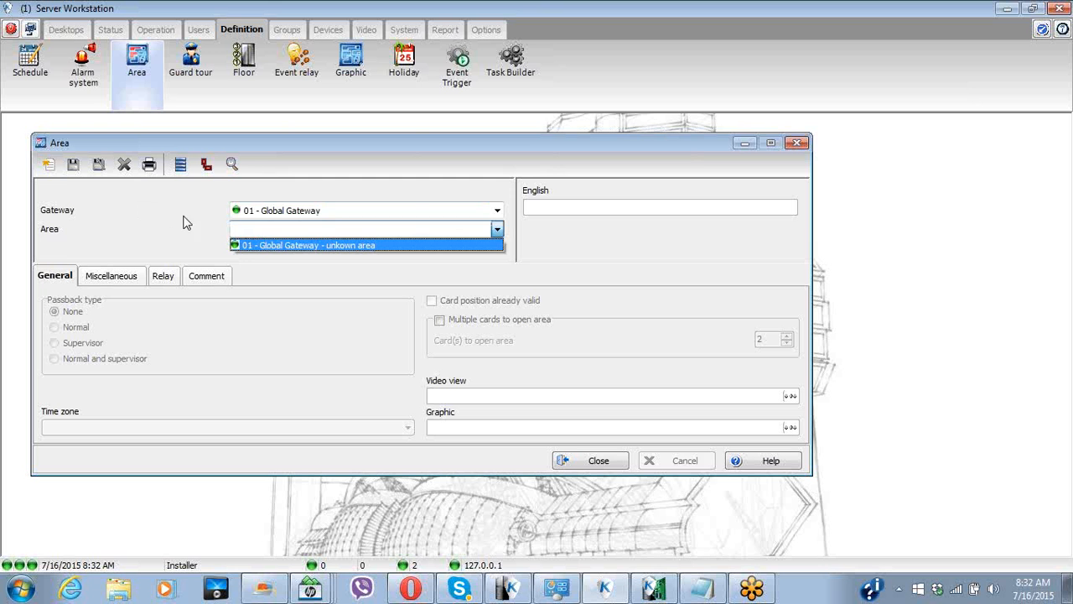
{"action": "left_click", "coordinate": [248, 246]}
{"action": "left_click", "coordinate": [48, 165]}
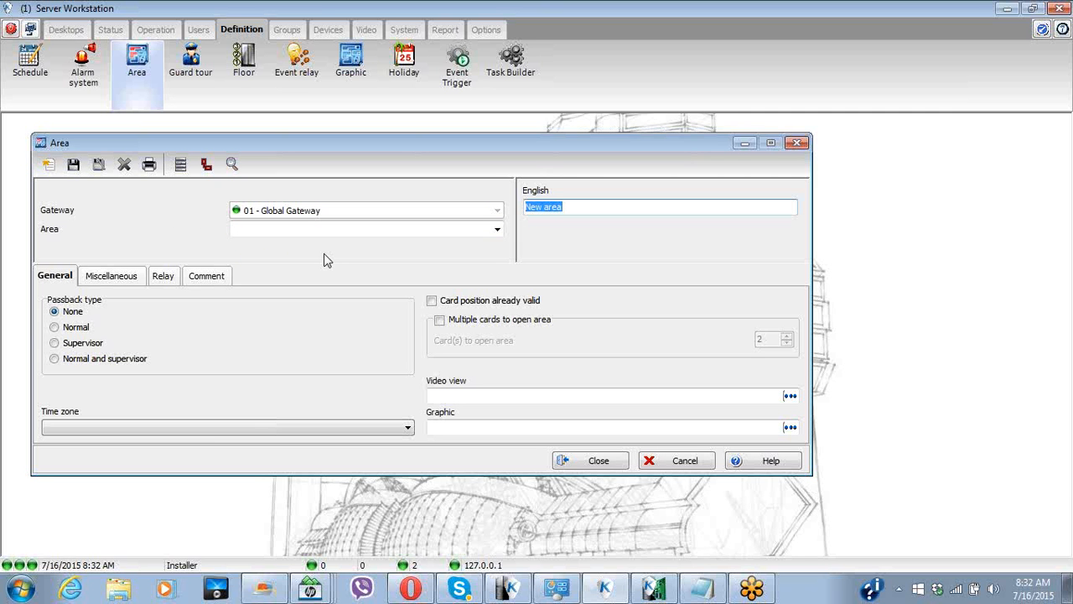
{"action": "type", "text": "Out-"}
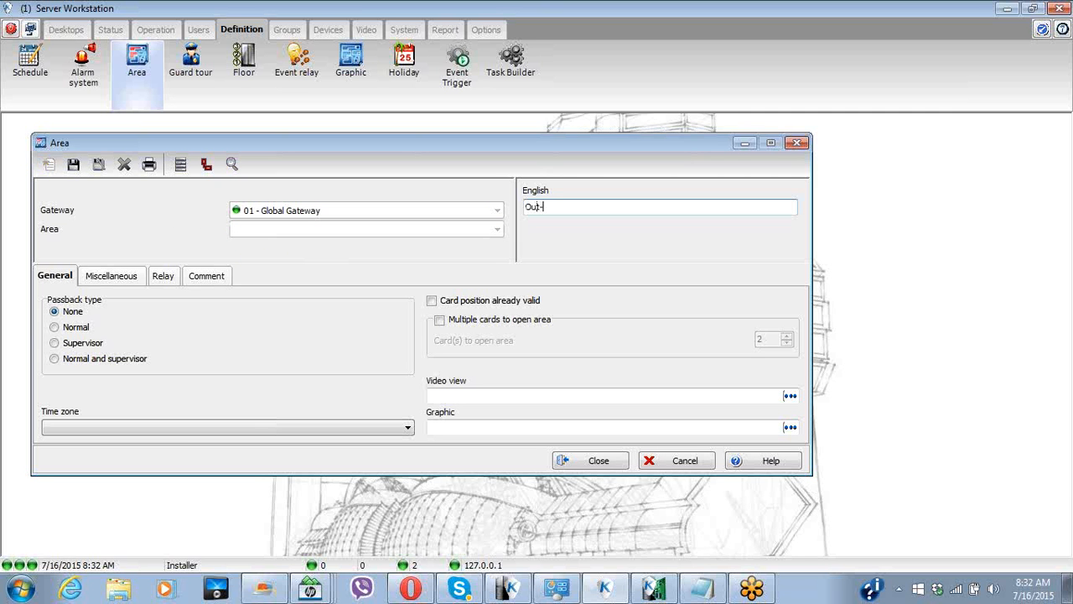
{"action": "type", "text": "side-server-room"}
{"action": "left_click", "coordinate": [75, 165]}
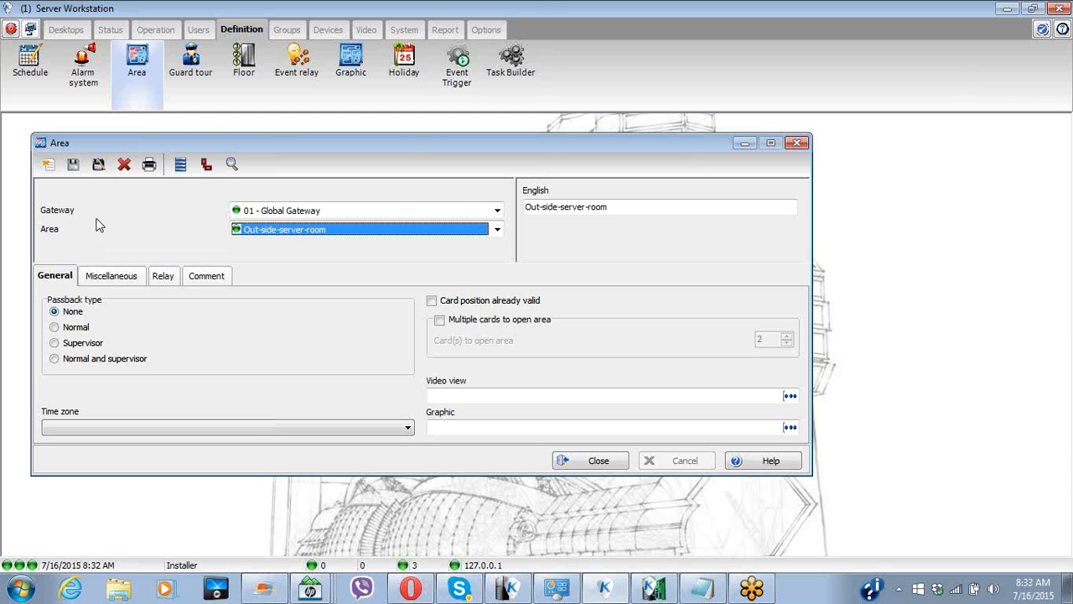
Step: Create and save a second area named Inside-server-room under 01 - Global Gateway
{"action": "left_click", "coordinate": [51, 166]}
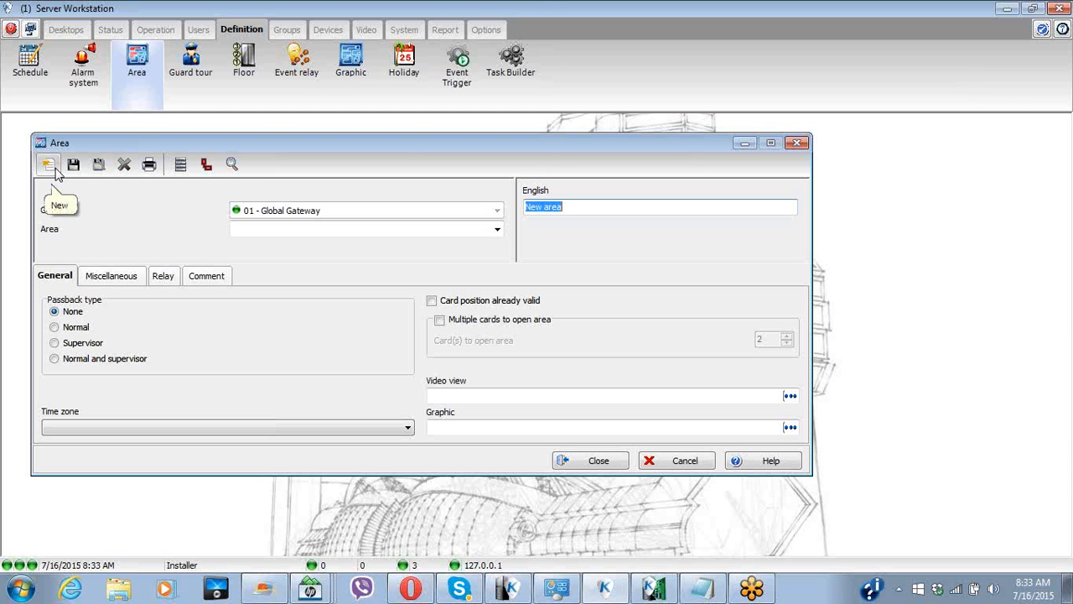
{"action": "type", "text": "Inside"}
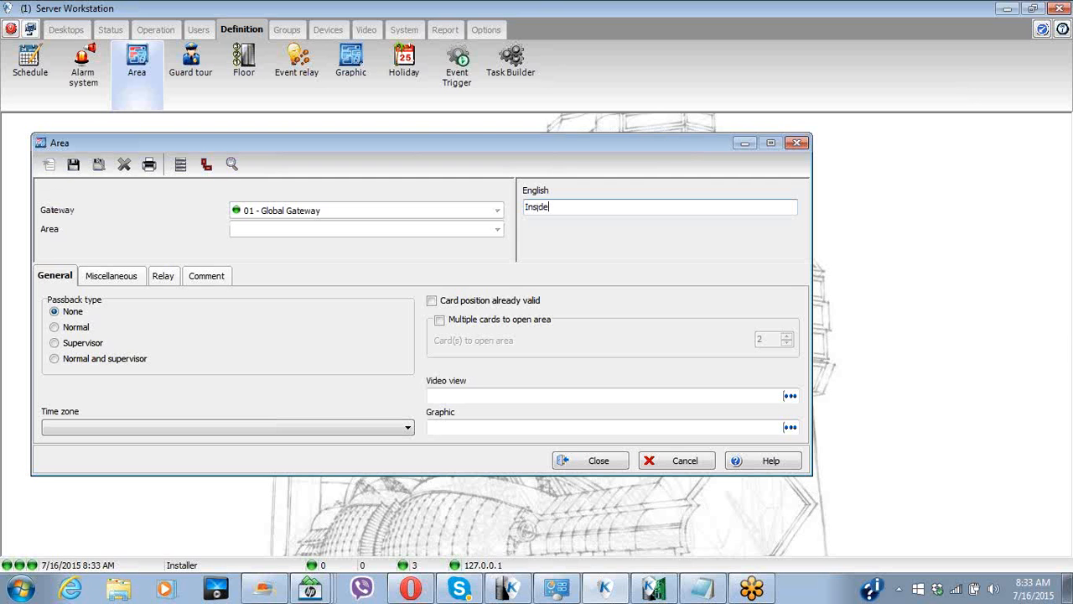
{"action": "type", "text": "-server-room"}
{"action": "left_click", "coordinate": [73, 166]}
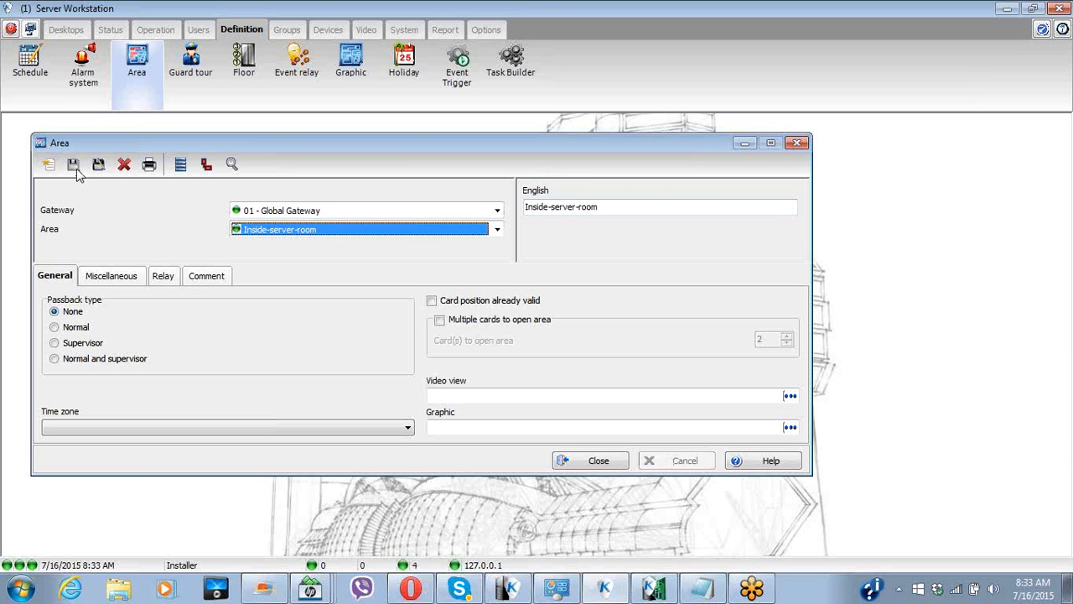
Step: Give Inside-server-room Supervisor passback with supervisor level 1, supervisor to open area 1 and supervisor must be the last on exit, and save it
{"action": "left_click", "coordinate": [55, 344]}
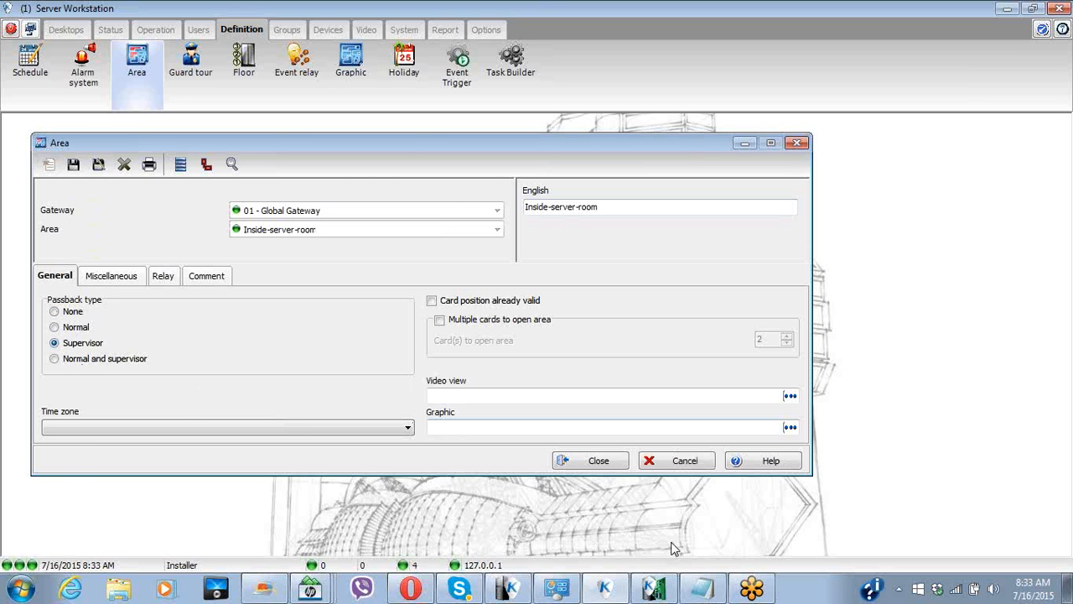
{"action": "left_click", "coordinate": [697, 587]}
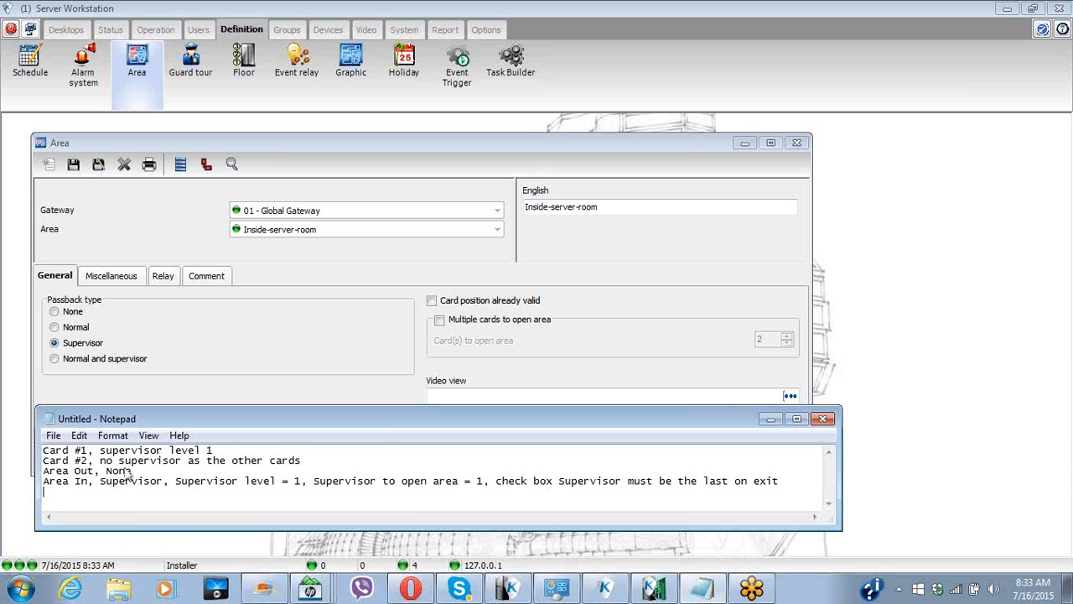
{"action": "left_click", "coordinate": [120, 281]}
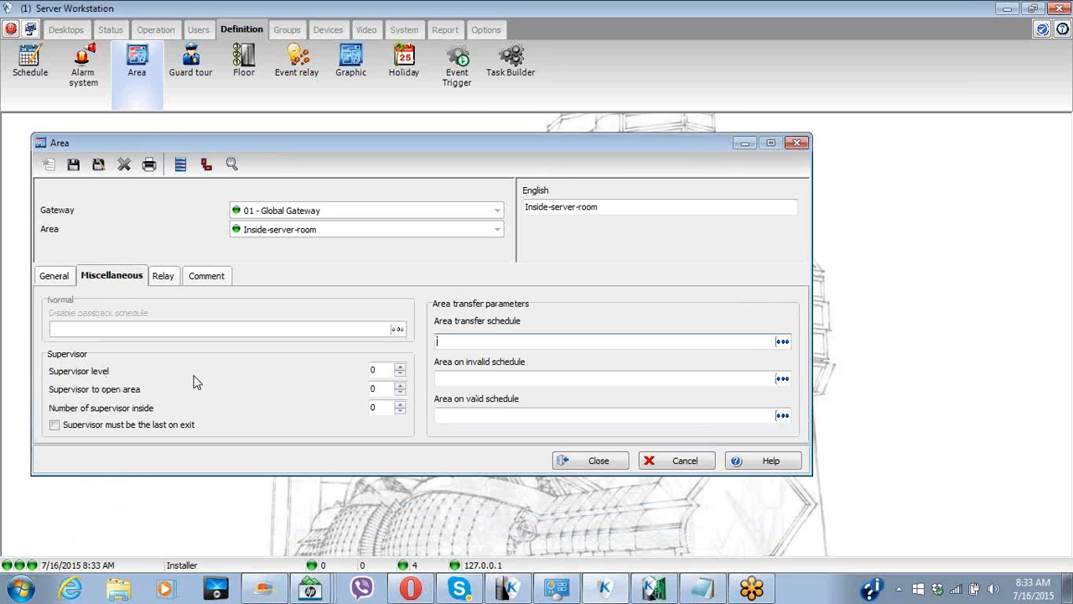
{"action": "left_click", "coordinate": [400, 366]}
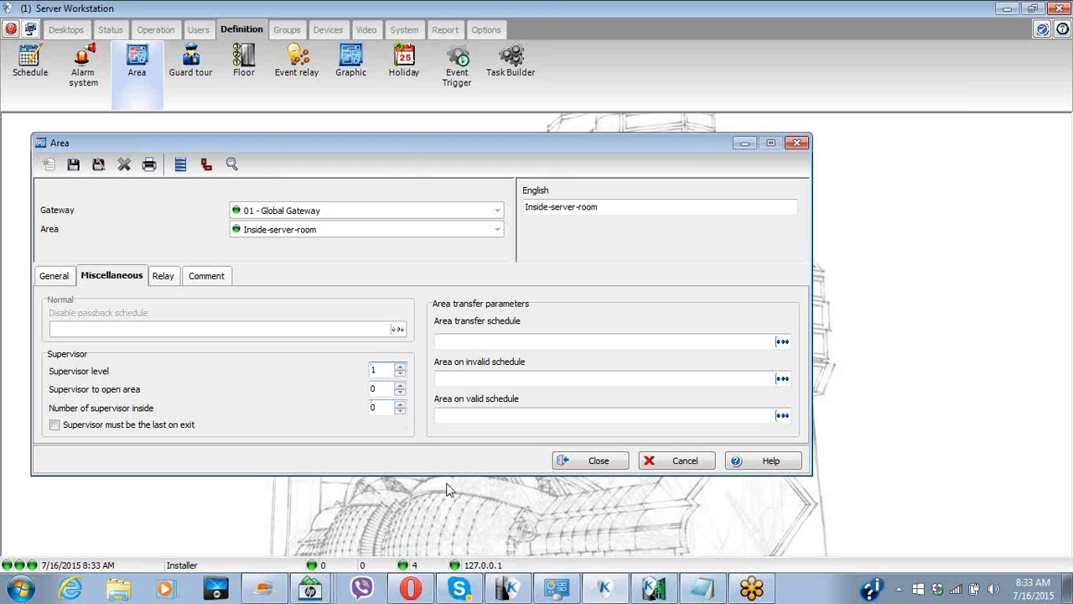
{"action": "left_click", "coordinate": [400, 385]}
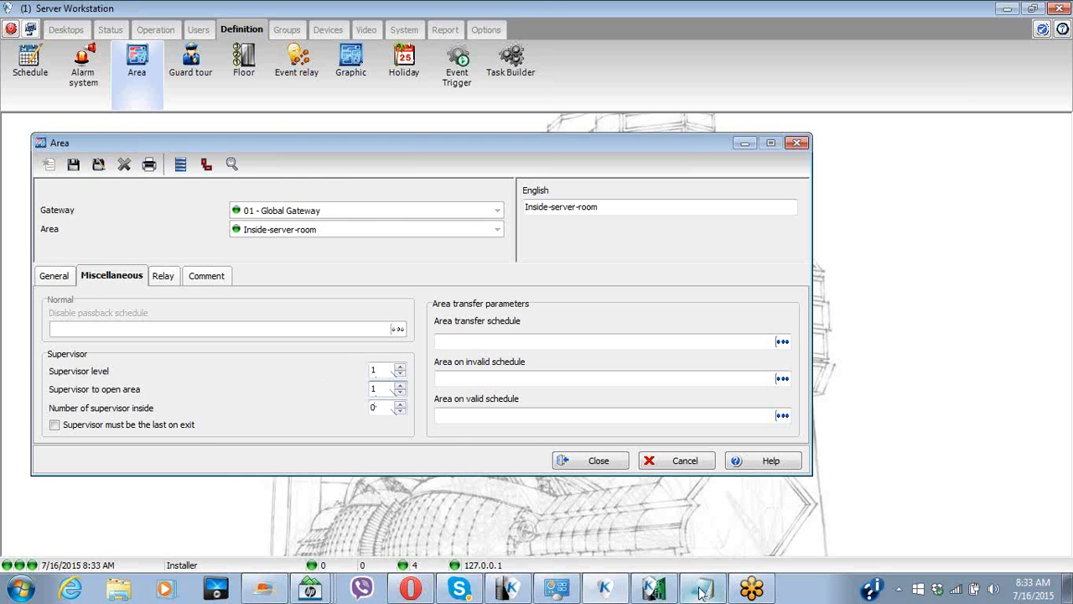
{"action": "left_click", "coordinate": [55, 425]}
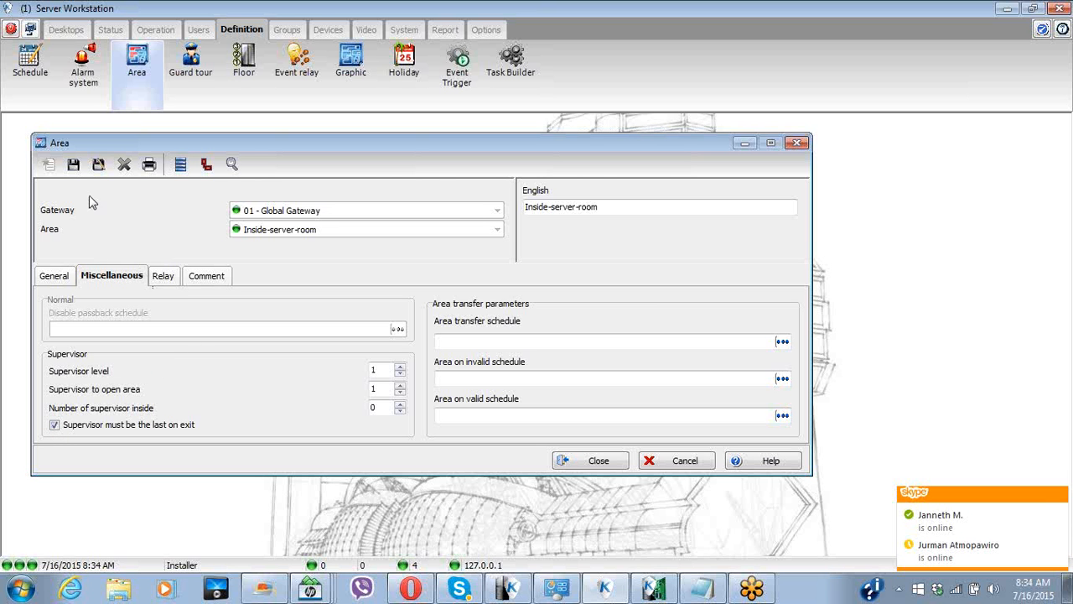
{"action": "left_click", "coordinate": [74, 166]}
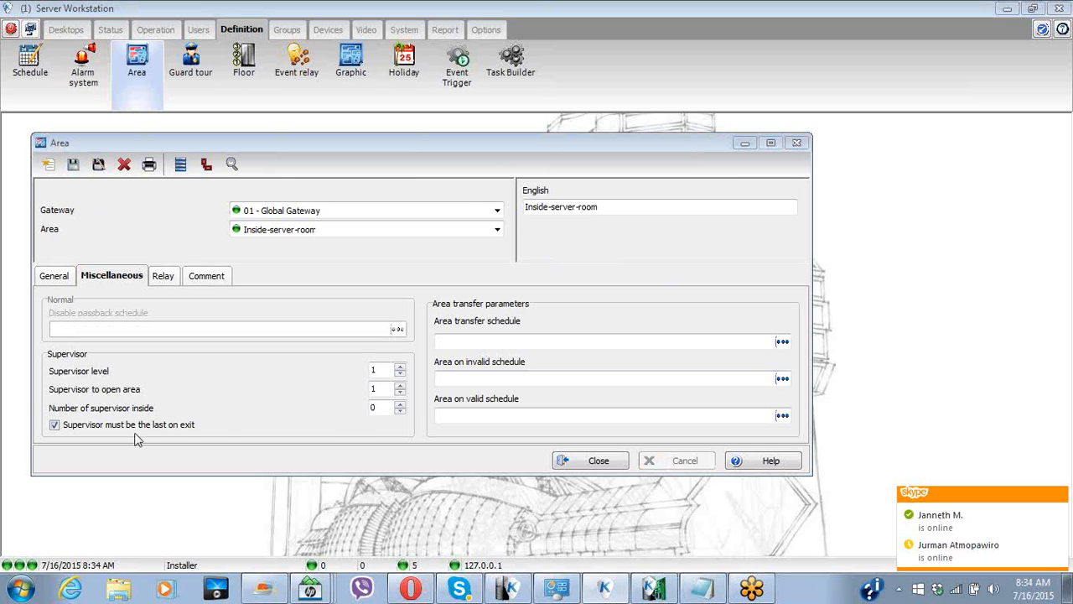
Step: Compare the Inside-server-room supervisor settings with the Notepad notes and close the area definition
{"action": "left_click", "coordinate": [702, 592]}
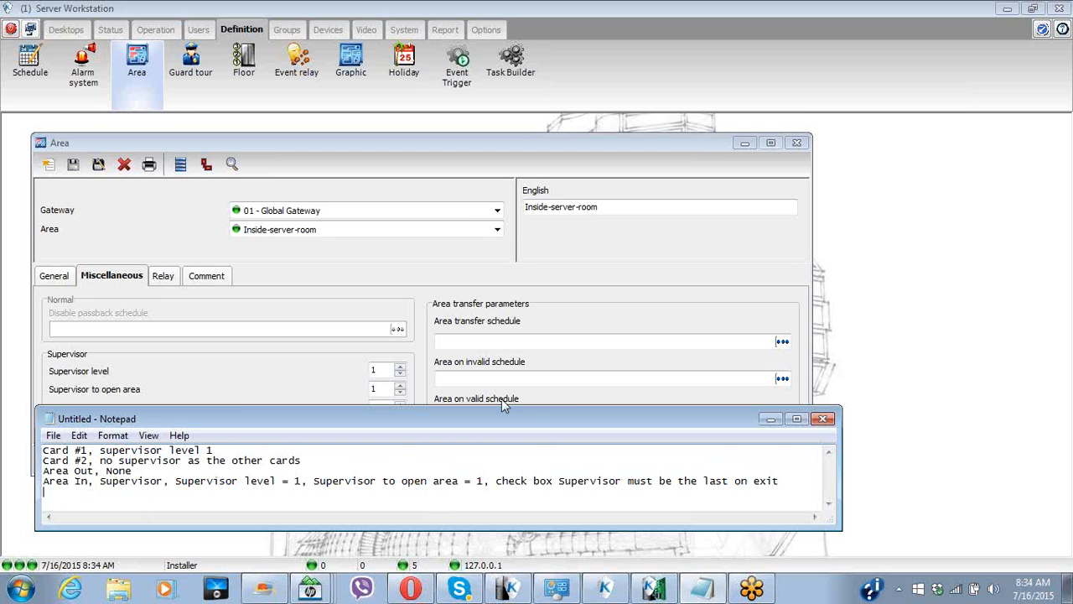
{"action": "left_click", "coordinate": [218, 352]}
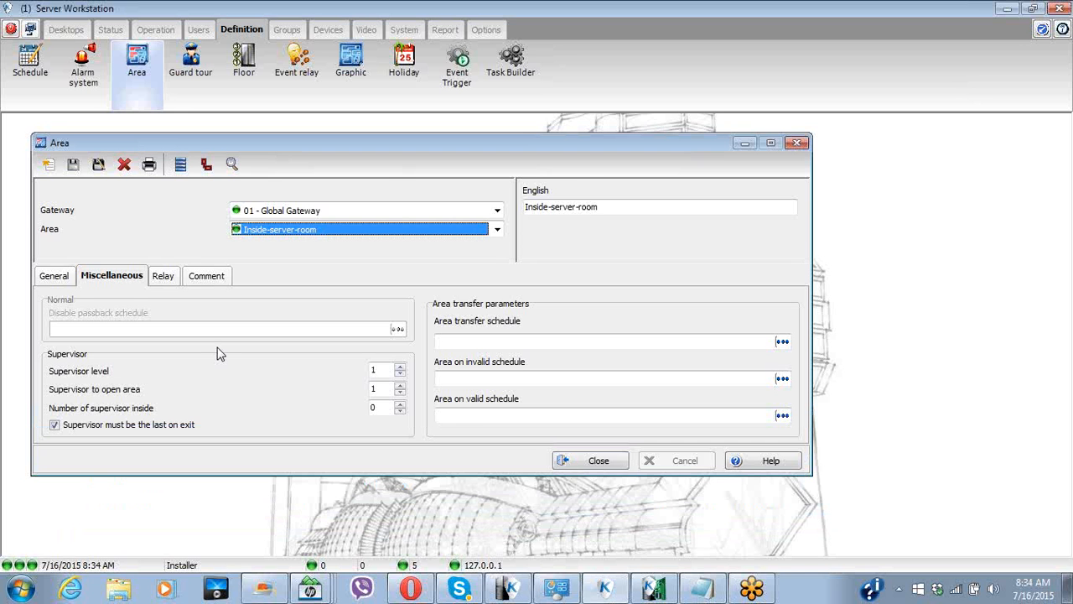
{"action": "left_click", "coordinate": [598, 462]}
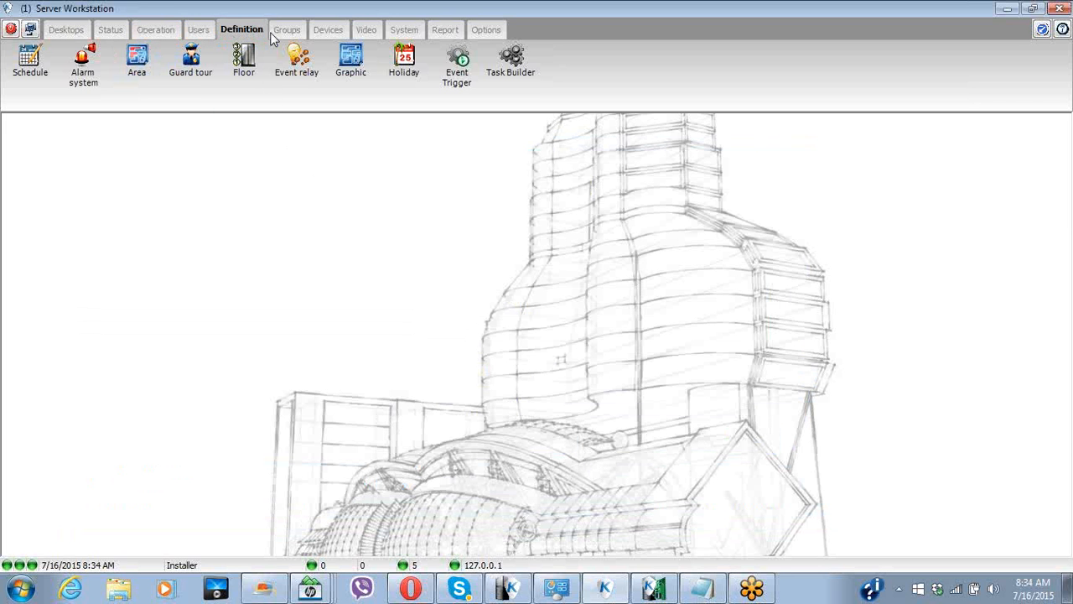
Step: Open the access and area settings of door Server Room - IN on the KT-400 connection and controller
{"action": "left_click", "coordinate": [329, 30]}
{"action": "left_click", "coordinate": [350, 74]}
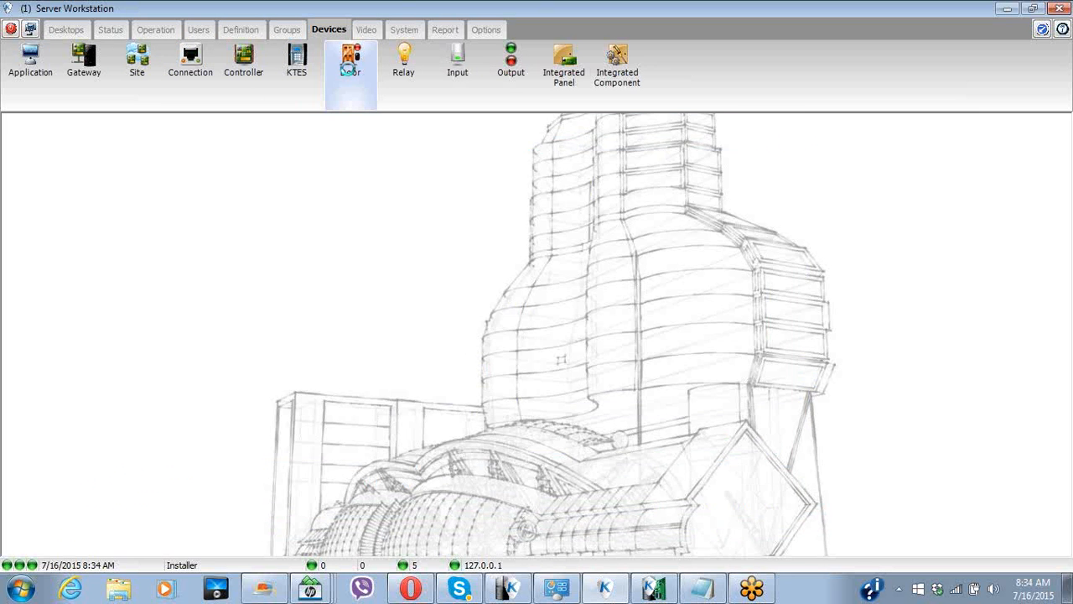
{"action": "left_click", "coordinate": [339, 200]}
{"action": "left_click", "coordinate": [332, 220]}
{"action": "left_click", "coordinate": [333, 220]}
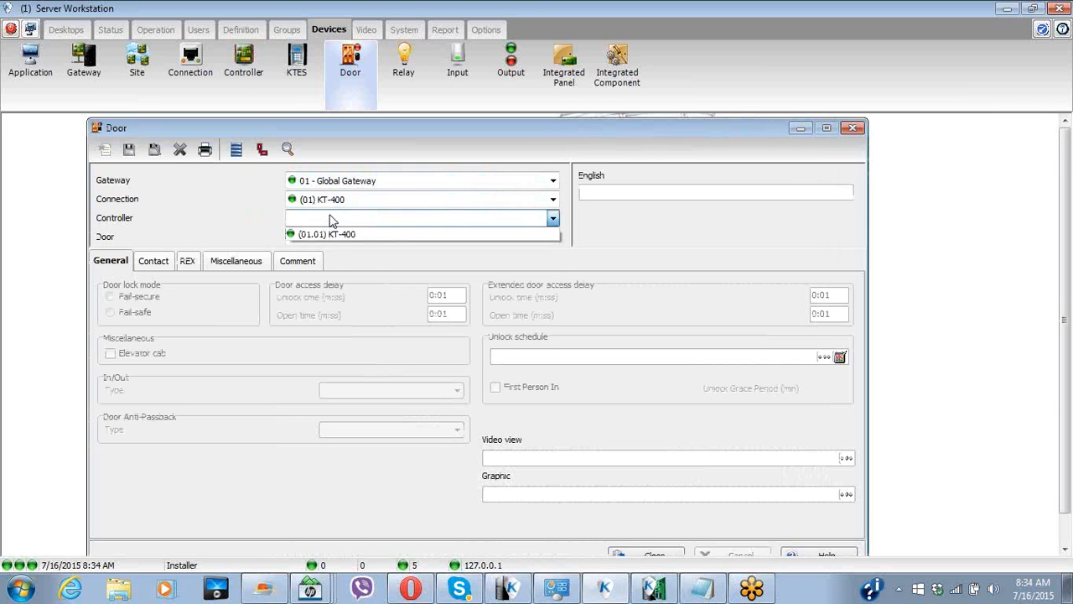
{"action": "left_click", "coordinate": [332, 234]}
{"action": "left_click", "coordinate": [330, 238]}
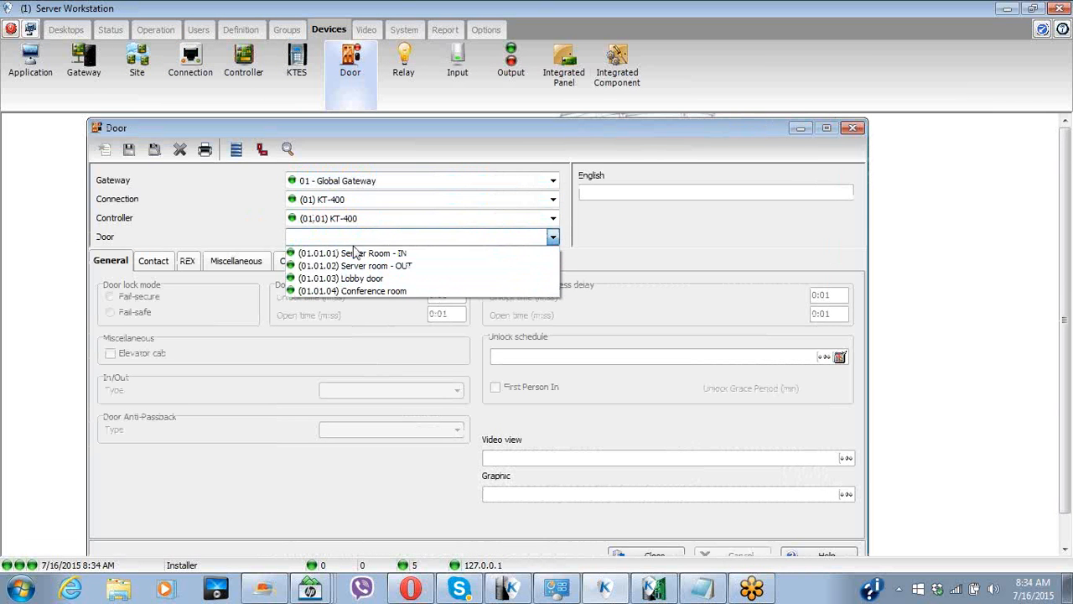
{"action": "left_click", "coordinate": [354, 253]}
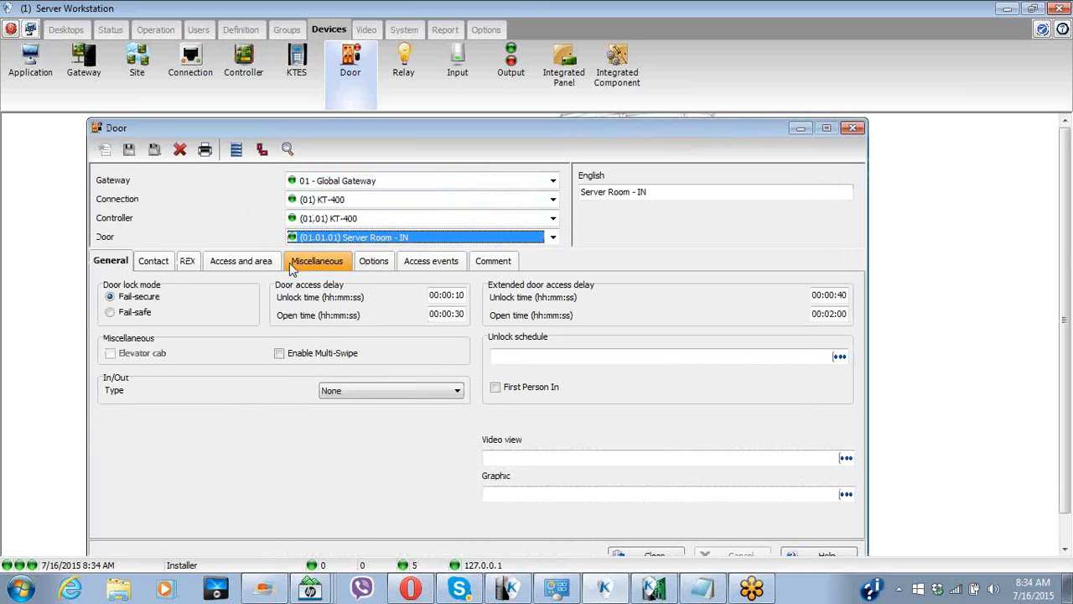
{"action": "left_click", "coordinate": [243, 264]}
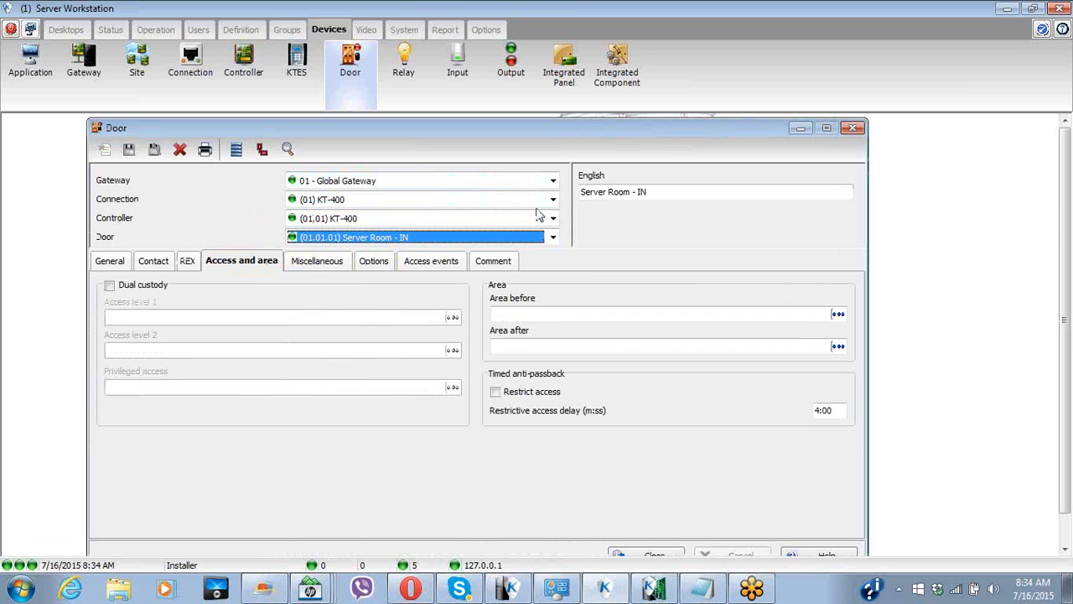
{"action": "left_click_drag", "start_coordinate": [596, 127], "coordinate": [527, 132]}
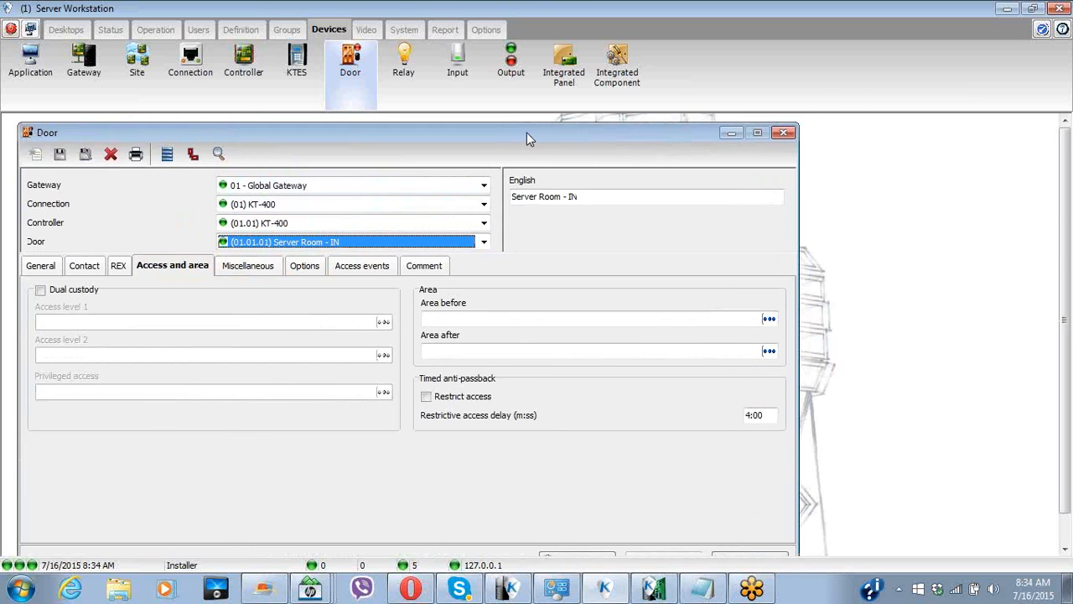
Step: Assign Out-side-server-room as the area before the Server Room - IN door
{"action": "left_click", "coordinate": [769, 319]}
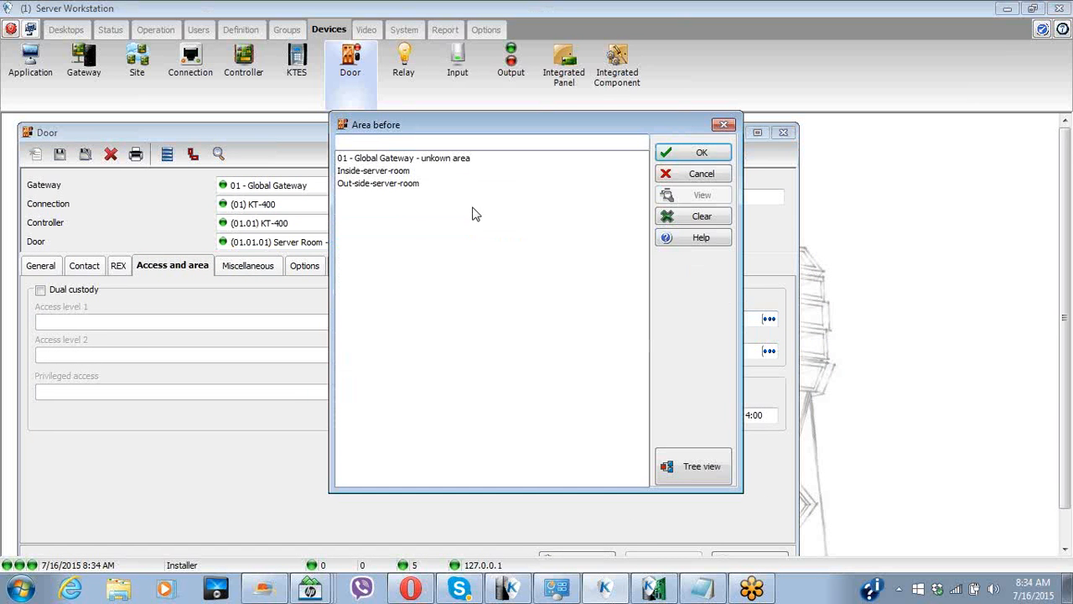
{"action": "left_click", "coordinate": [396, 188]}
{"action": "left_click", "coordinate": [679, 153]}
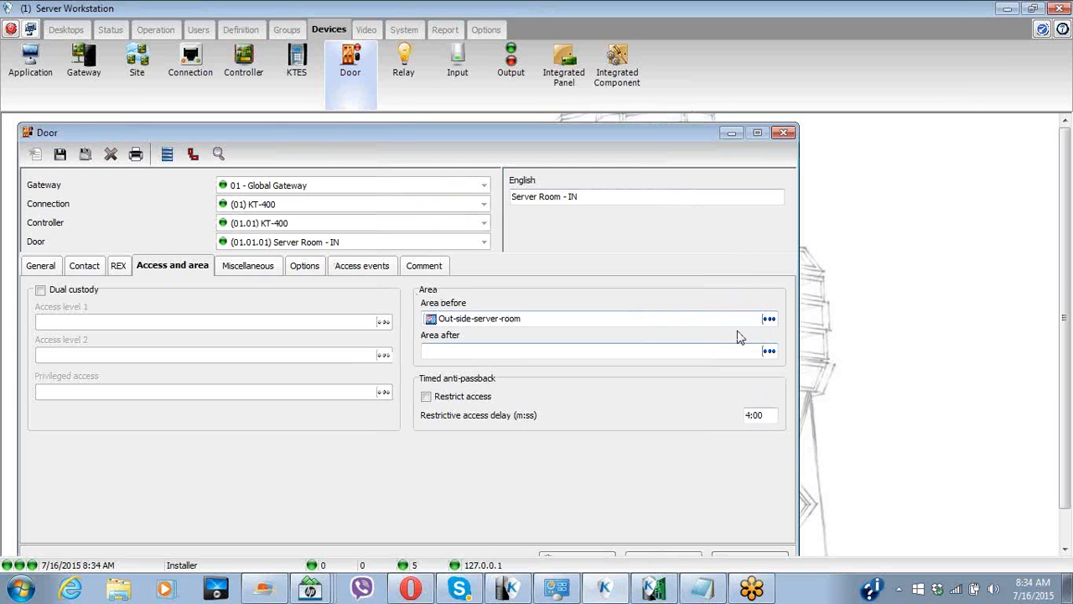
Step: Assign Inside-server-room as the area after the Server Room - IN door and save the door
{"action": "left_click", "coordinate": [768, 351]}
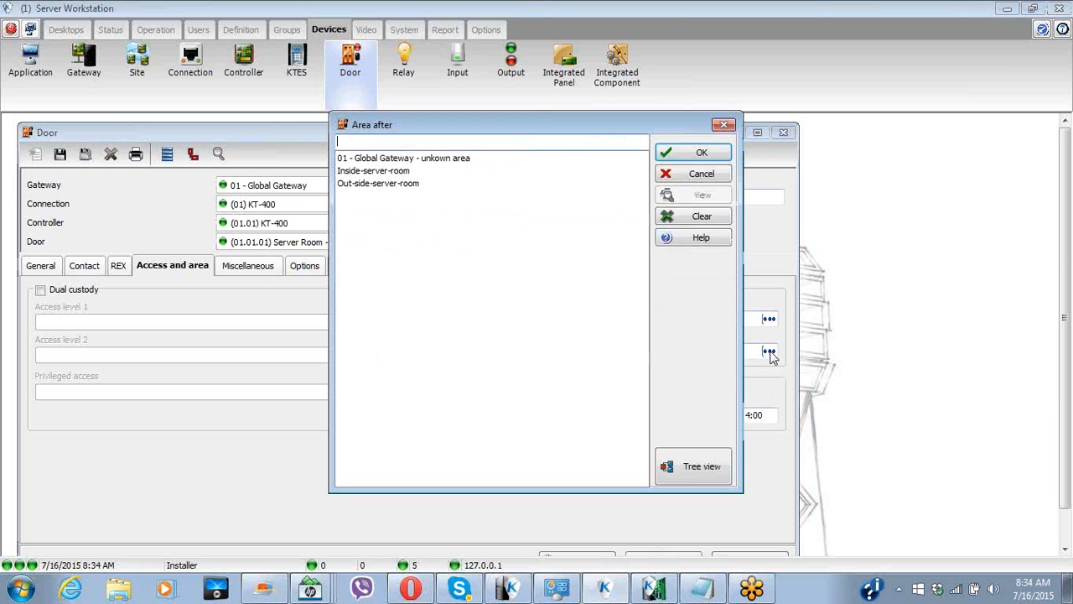
{"action": "left_click", "coordinate": [377, 171]}
{"action": "left_click", "coordinate": [680, 152]}
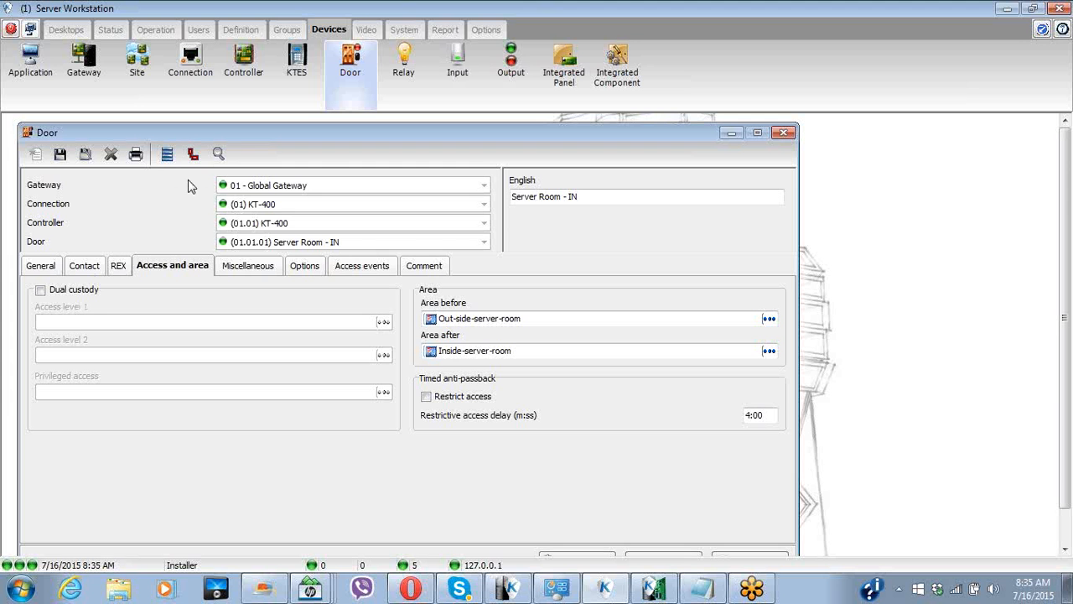
{"action": "left_click_drag", "start_coordinate": [228, 139], "coordinate": [229, 130]}
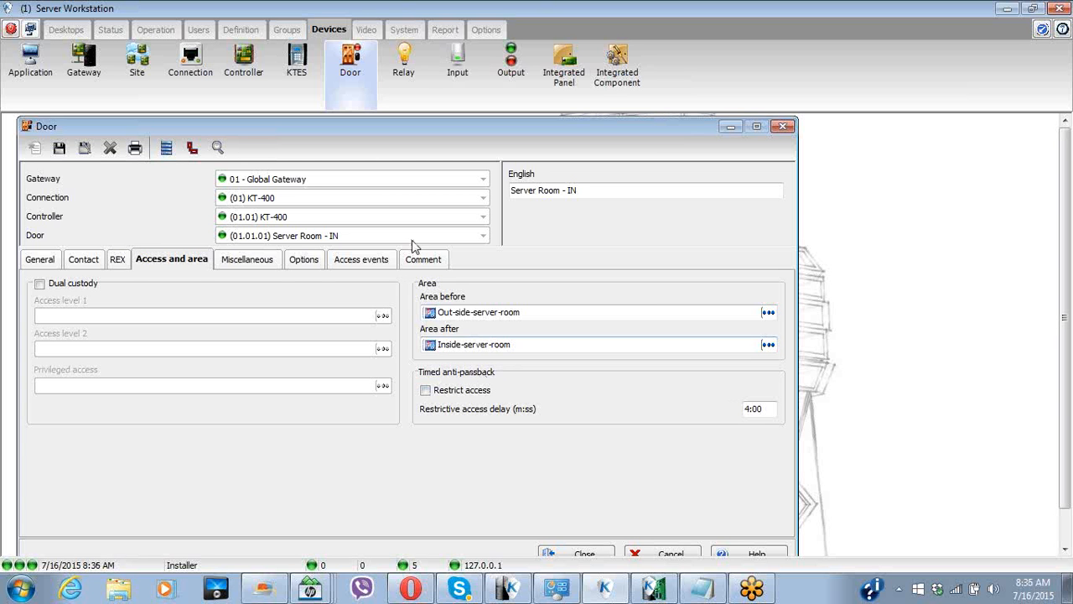
{"action": "left_click_drag", "start_coordinate": [467, 128], "coordinate": [464, 125]}
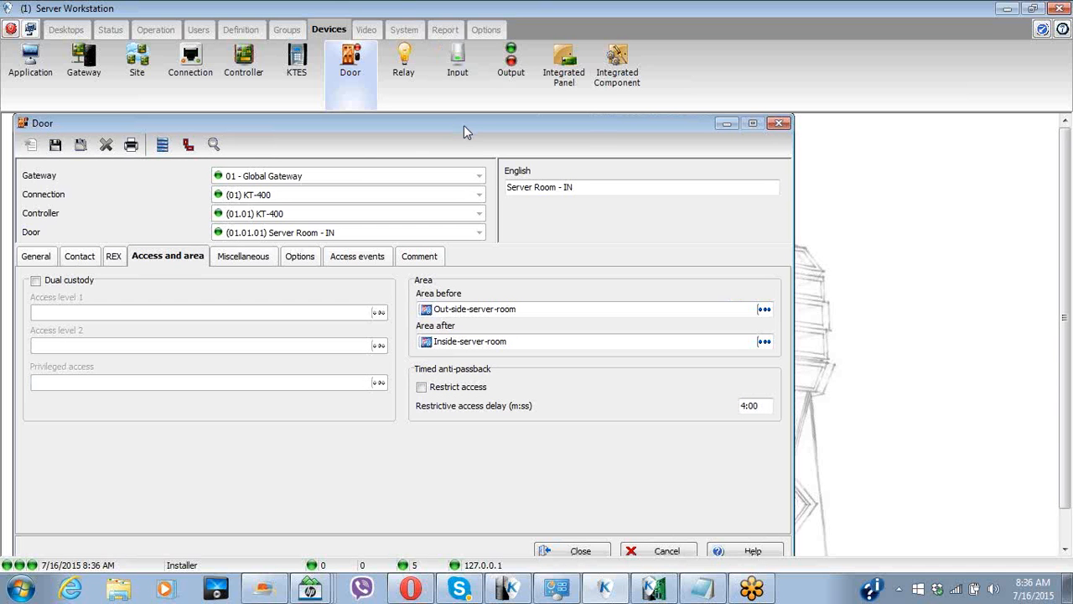
{"action": "left_click", "coordinate": [55, 145]}
Step: Switch to the Server room - OUT door and assign Inside-server-room as its area before
{"action": "left_click", "coordinate": [290, 234]}
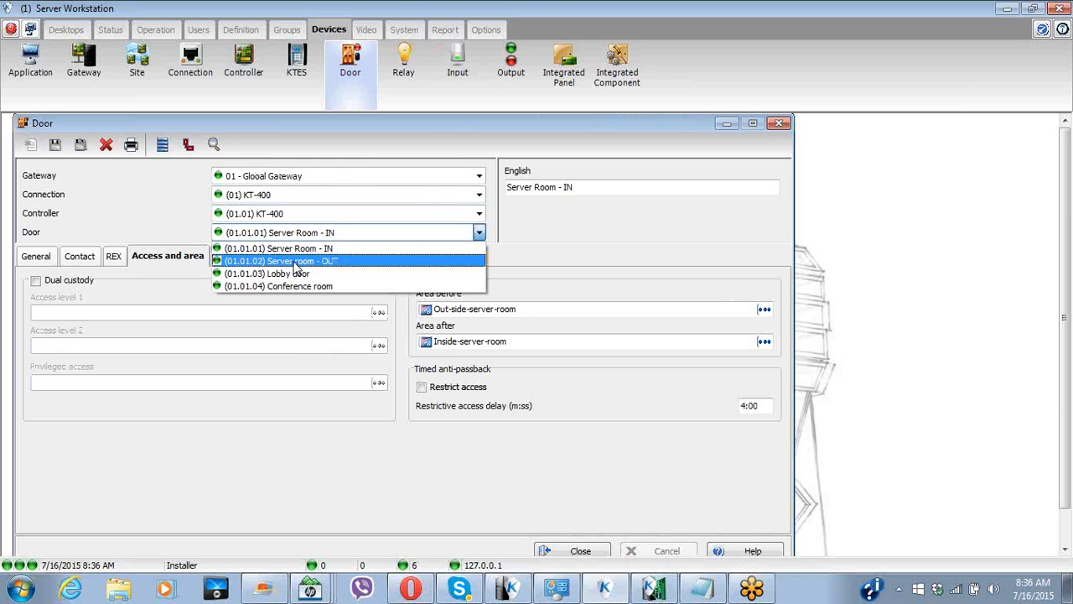
{"action": "left_click", "coordinate": [293, 263]}
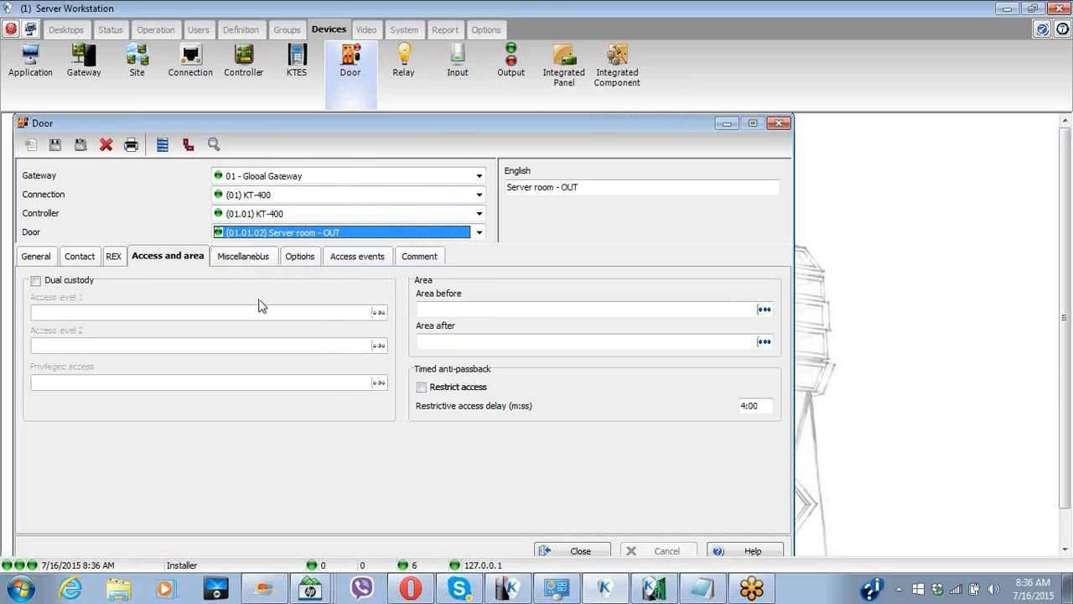
{"action": "left_click", "coordinate": [763, 310]}
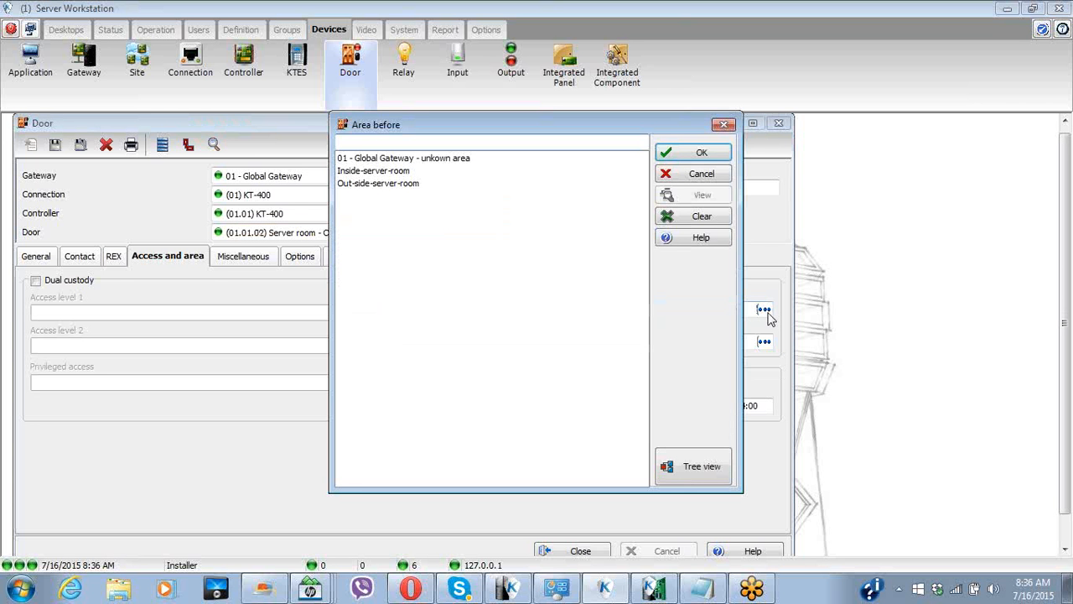
{"action": "left_click_drag", "start_coordinate": [622, 133], "coordinate": [510, 149]}
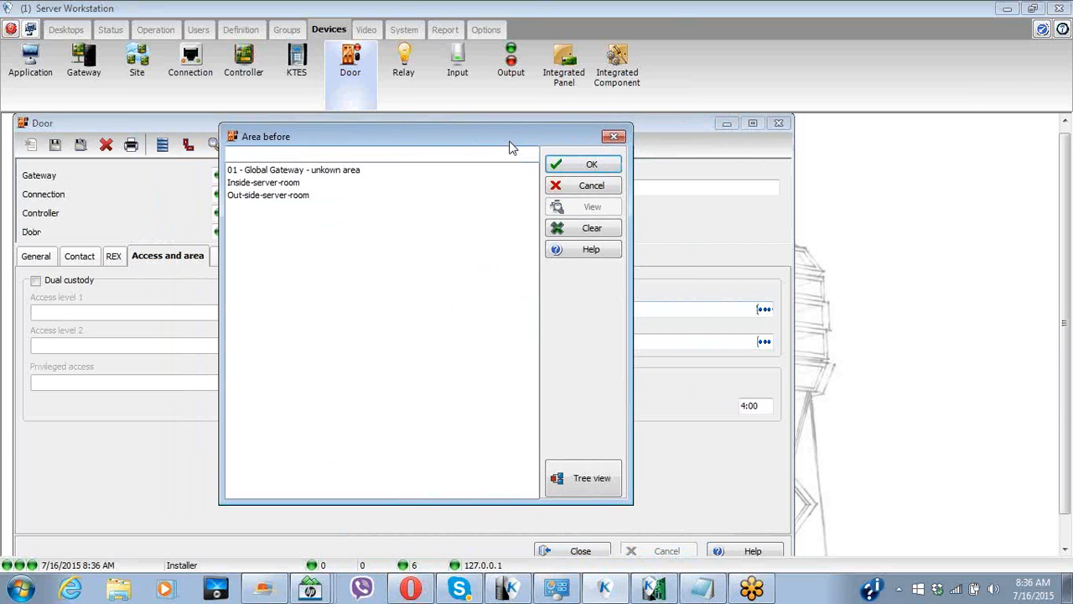
{"action": "left_click", "coordinate": [279, 185]}
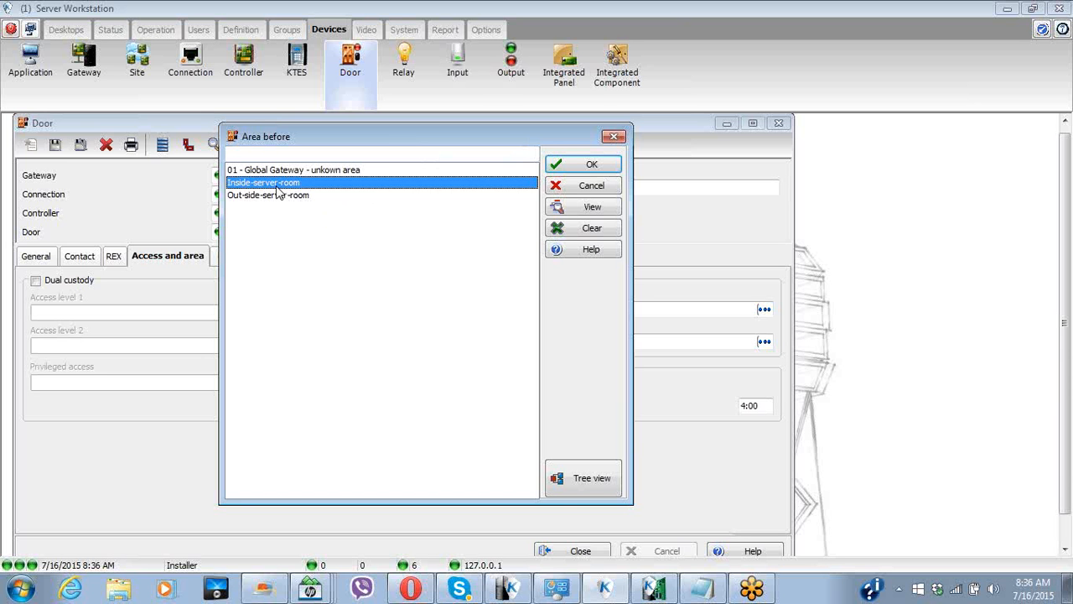
{"action": "left_click", "coordinate": [589, 166]}
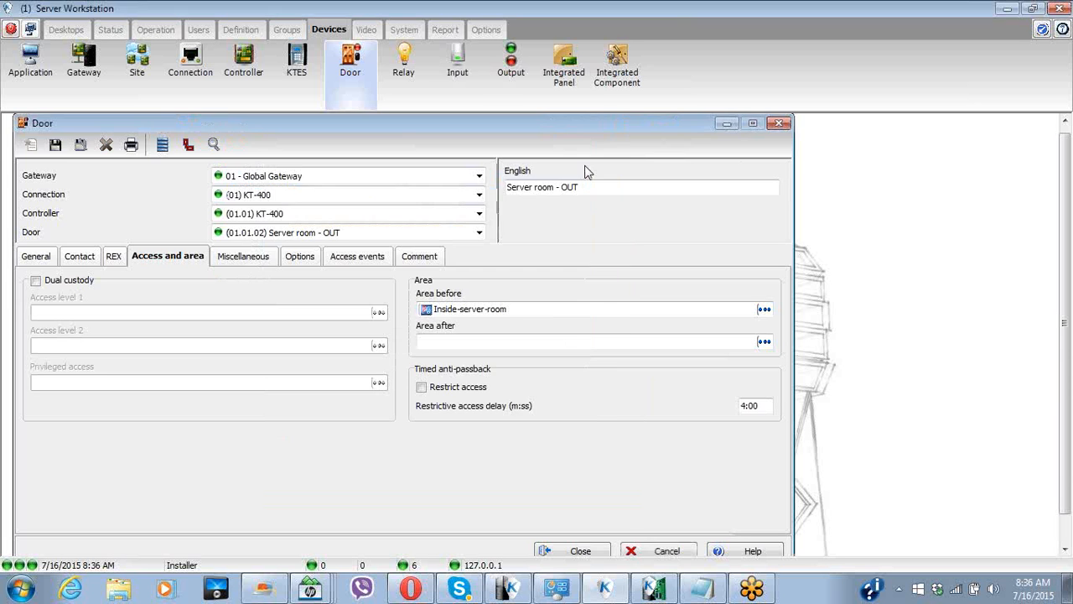
Step: Assign Out-side-server-room as the area after the Server room - OUT door, save it and close the door definition
{"action": "left_click", "coordinate": [764, 342]}
{"action": "left_click", "coordinate": [317, 194]}
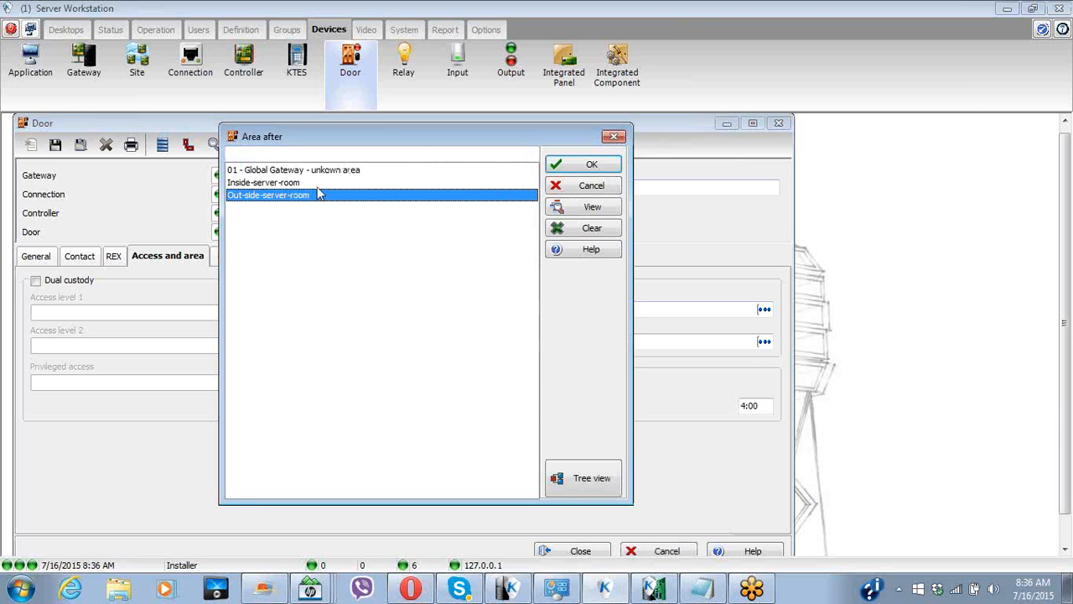
{"action": "left_click", "coordinate": [568, 167]}
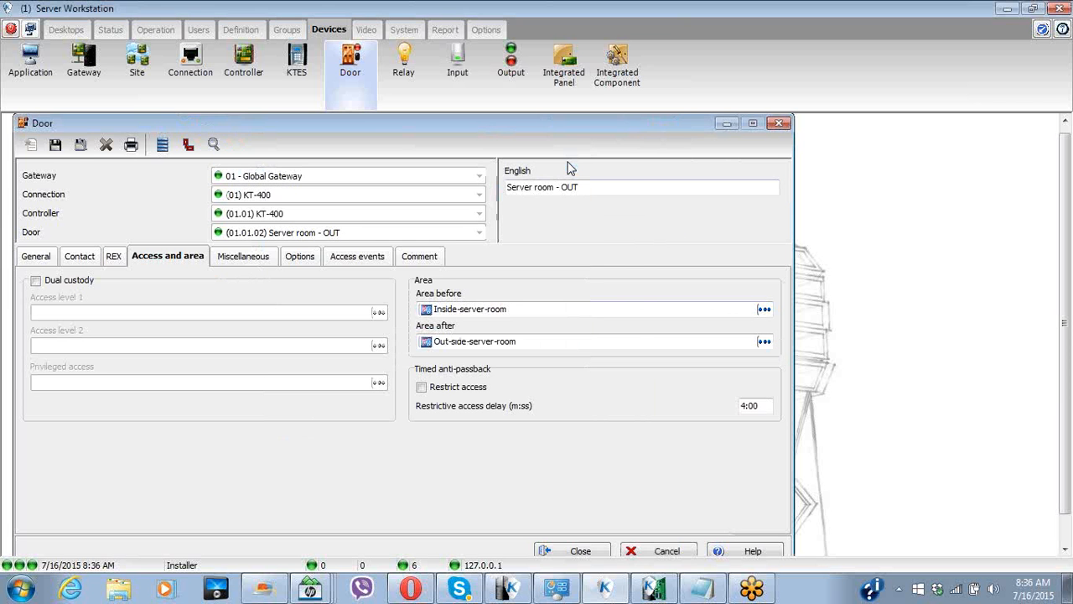
{"action": "left_click", "coordinate": [52, 147]}
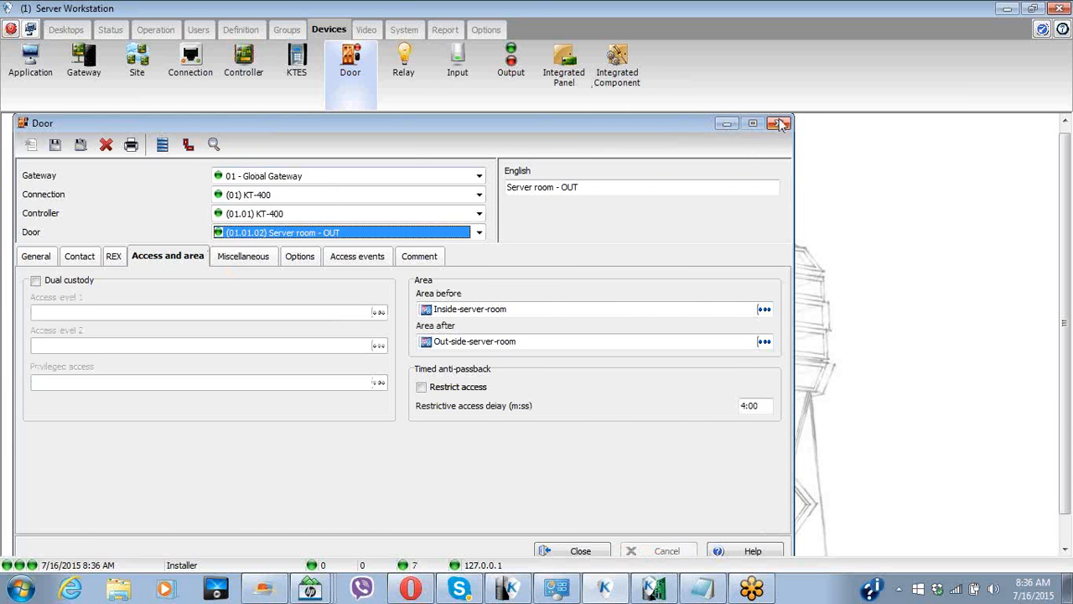
{"action": "left_click", "coordinate": [779, 124]}
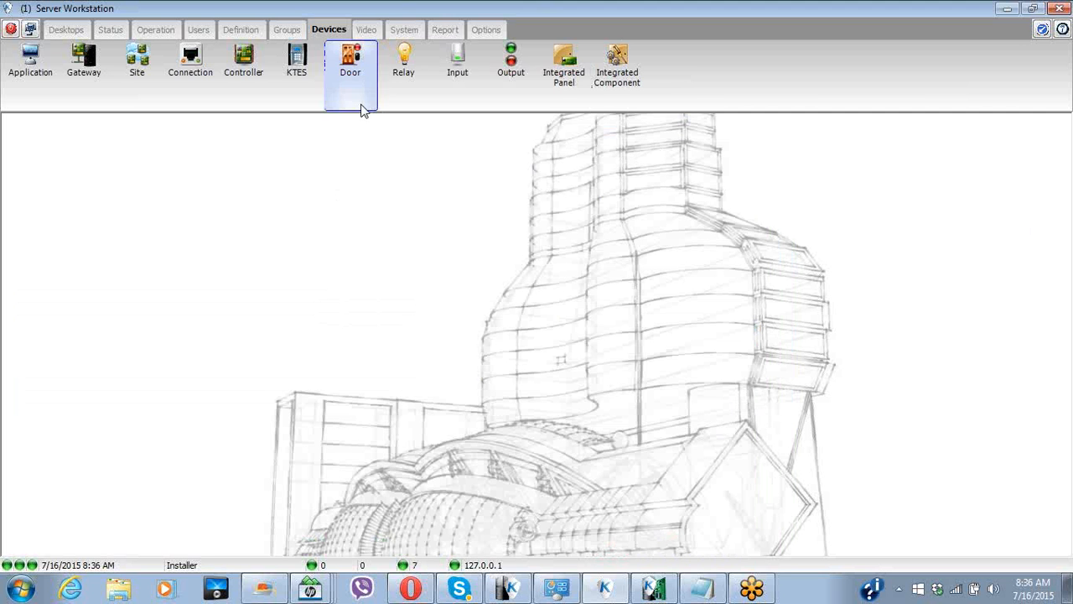
{"action": "left_click", "coordinate": [200, 30]}
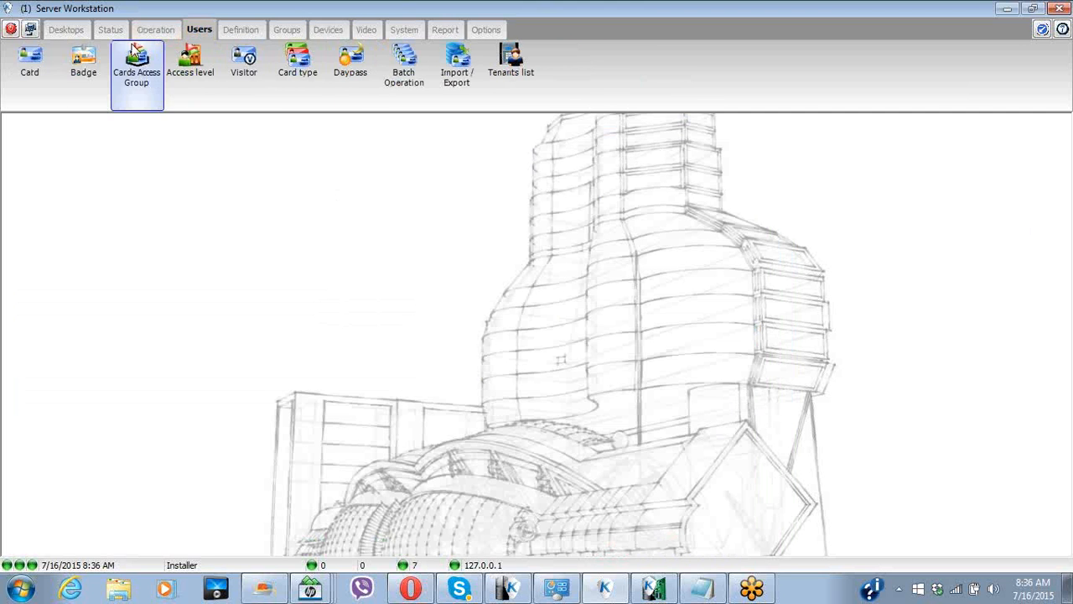
{"action": "left_click", "coordinate": [31, 69]}
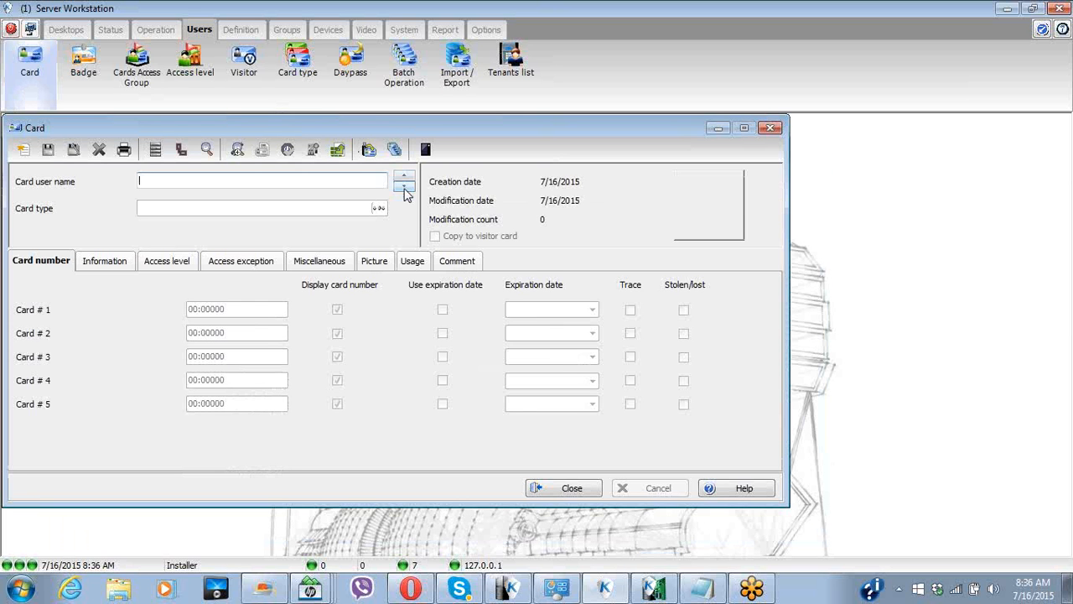
{"action": "left_click_drag", "start_coordinate": [389, 120], "coordinate": [456, 121]}
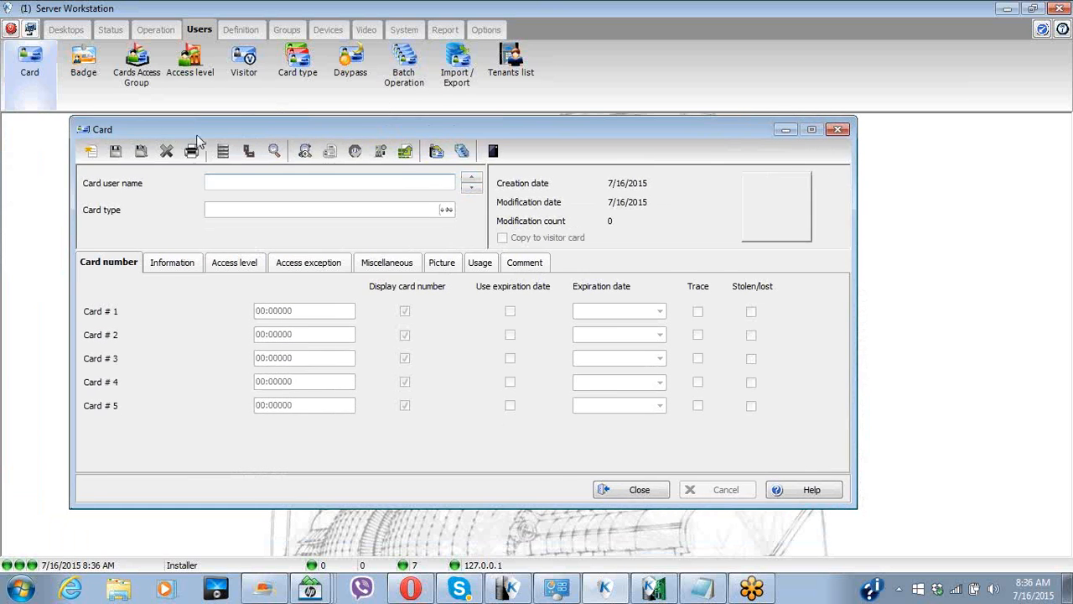
{"action": "left_click", "coordinate": [90, 152]}
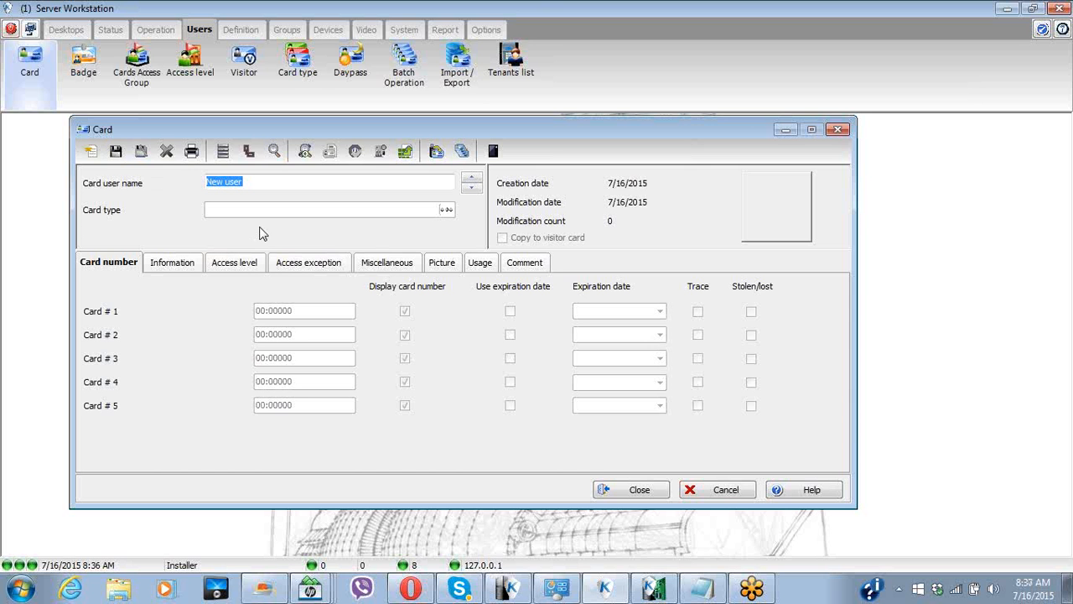
{"action": "left_click", "coordinate": [728, 488]}
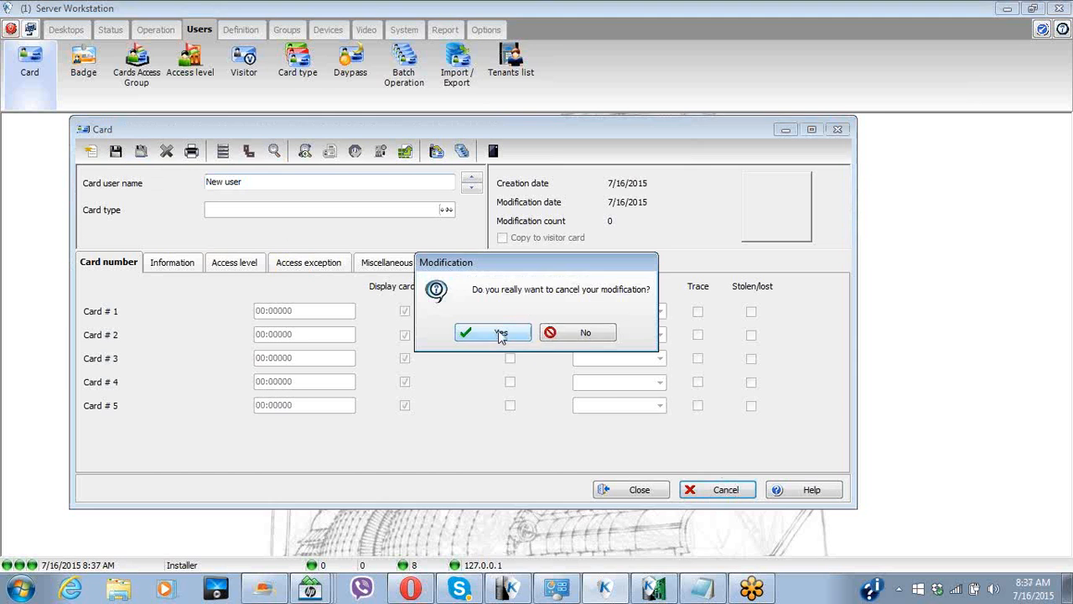
{"action": "left_click", "coordinate": [500, 333]}
{"action": "left_click", "coordinate": [627, 490]}
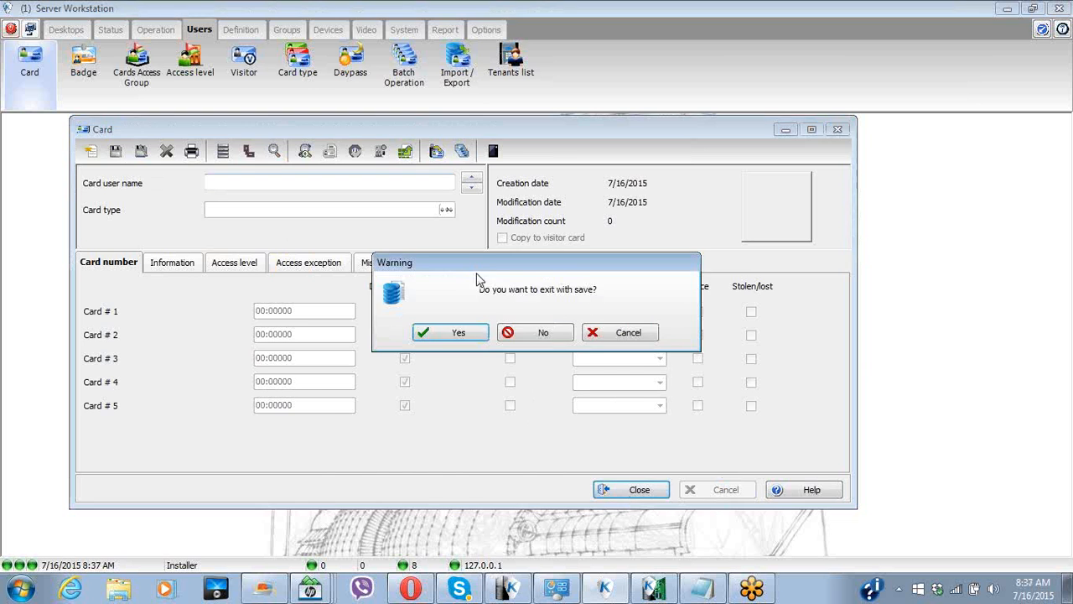
{"action": "left_click", "coordinate": [551, 336]}
Step: Create a card from the unknown-card access denied event in the Desktop #1 messages list and enter the card user's name
{"action": "left_click", "coordinate": [67, 31]}
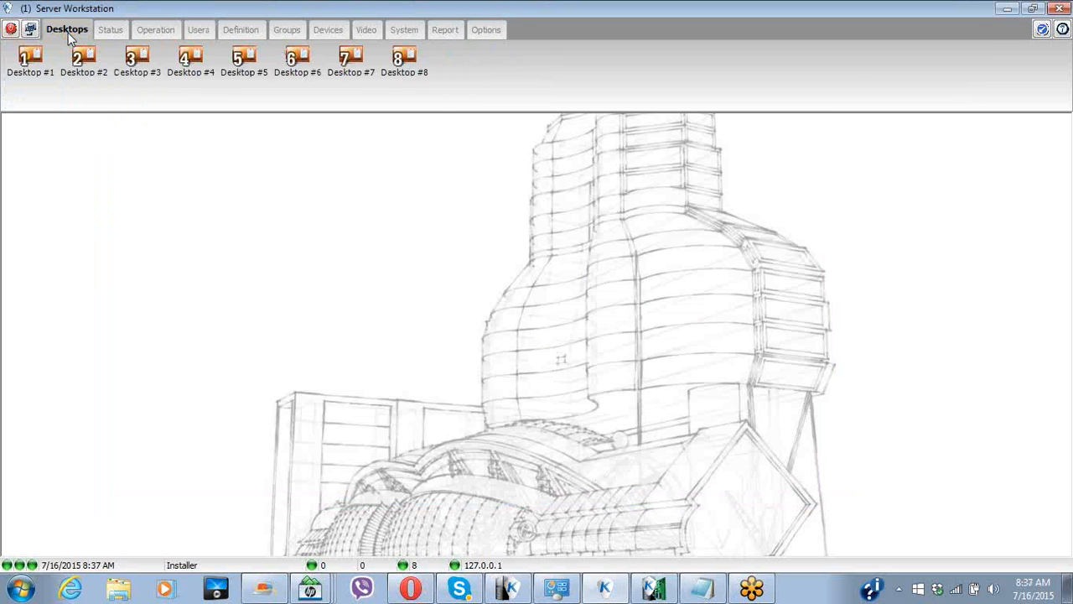
{"action": "left_click", "coordinate": [30, 61]}
{"action": "left_click_drag", "start_coordinate": [590, 89], "coordinate": [311, 149]}
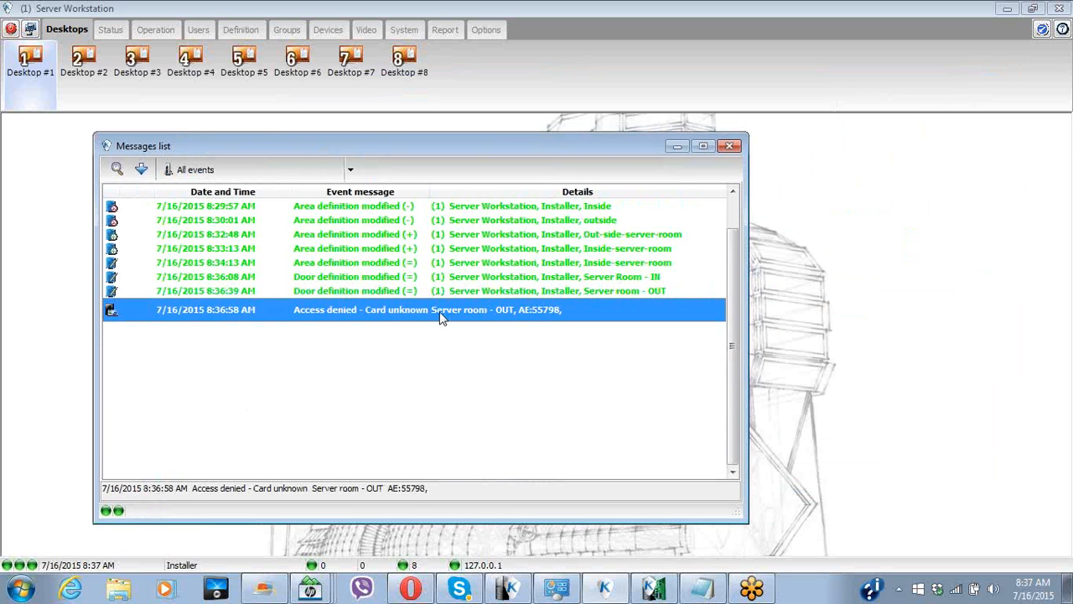
{"action": "right_click", "coordinate": [441, 317]}
{"action": "mouse_move", "coordinate": [520, 374]}
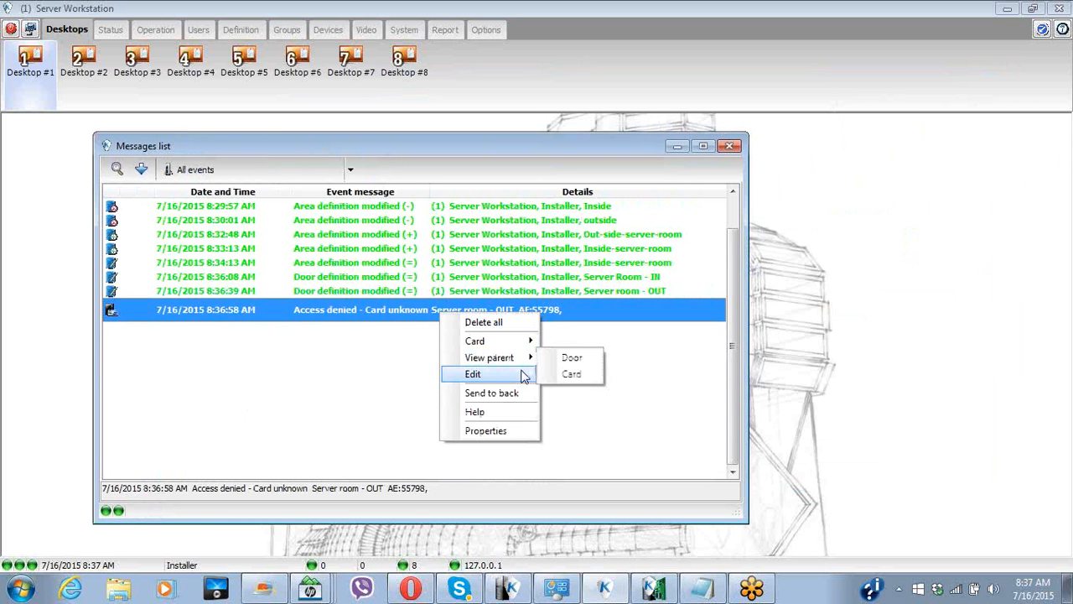
{"action": "left_click", "coordinate": [583, 390]}
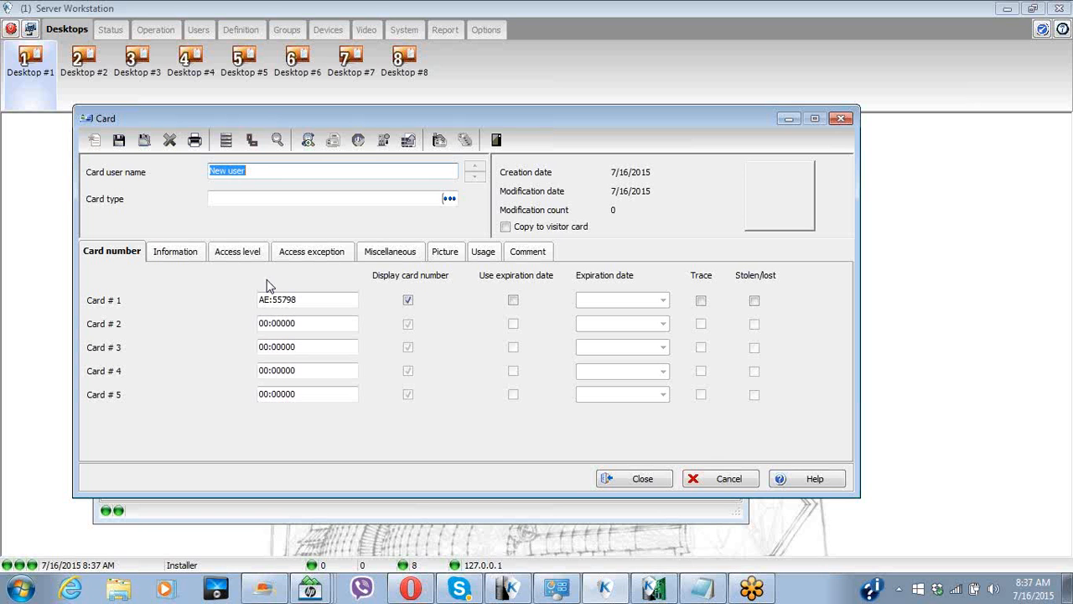
{"action": "type", "text": "Imani"}
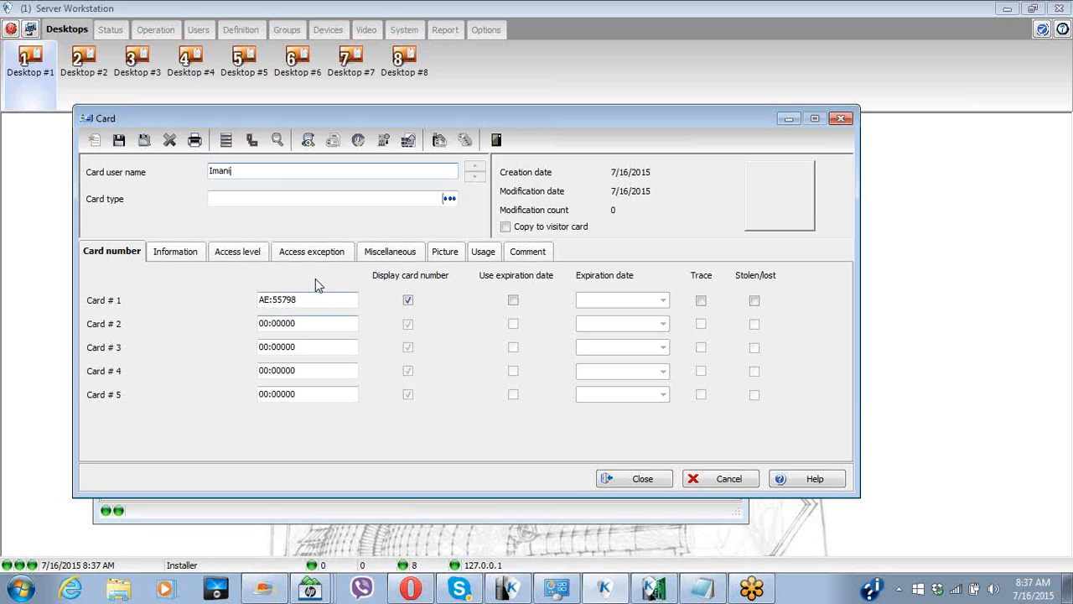
Step: Create a new access level named Supervisor for 01 - Global Gateway from the card's access level settings
{"action": "left_click", "coordinate": [232, 257]}
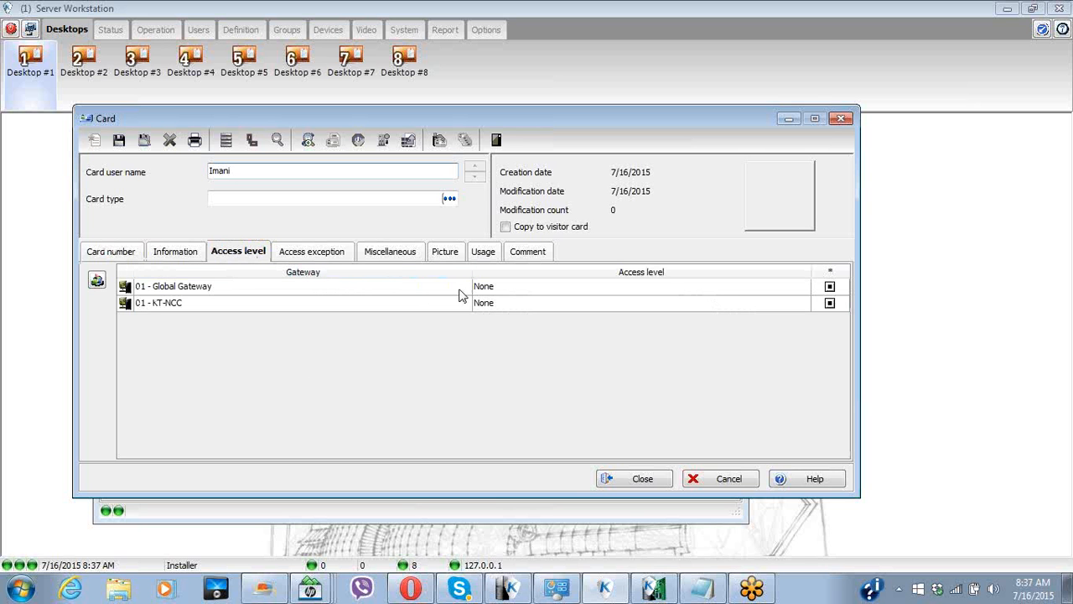
{"action": "left_click", "coordinate": [500, 289]}
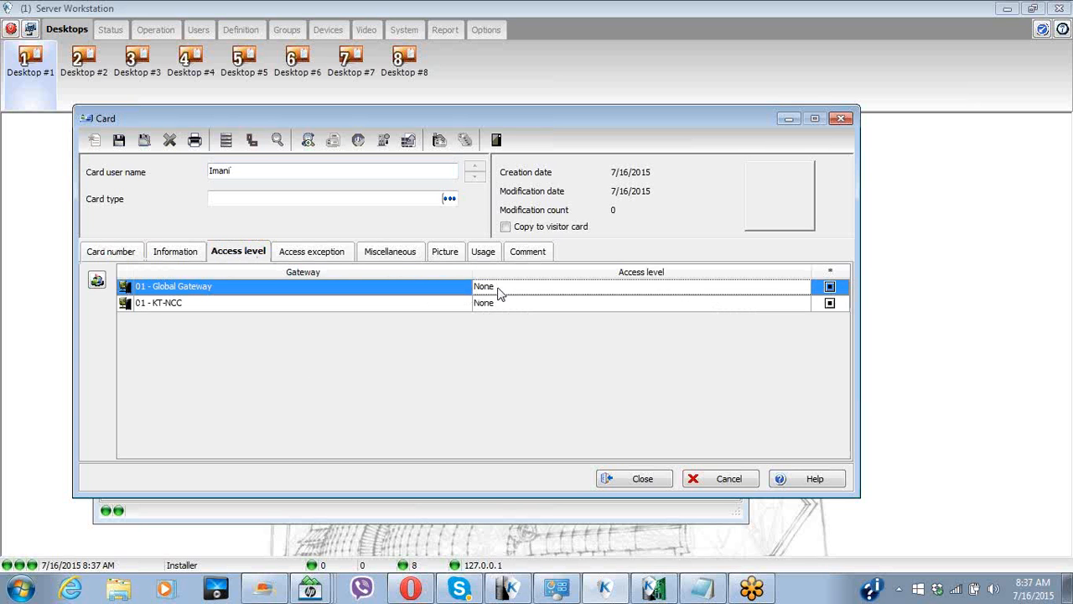
{"action": "left_click", "coordinate": [498, 288]}
{"action": "left_click", "coordinate": [497, 288]}
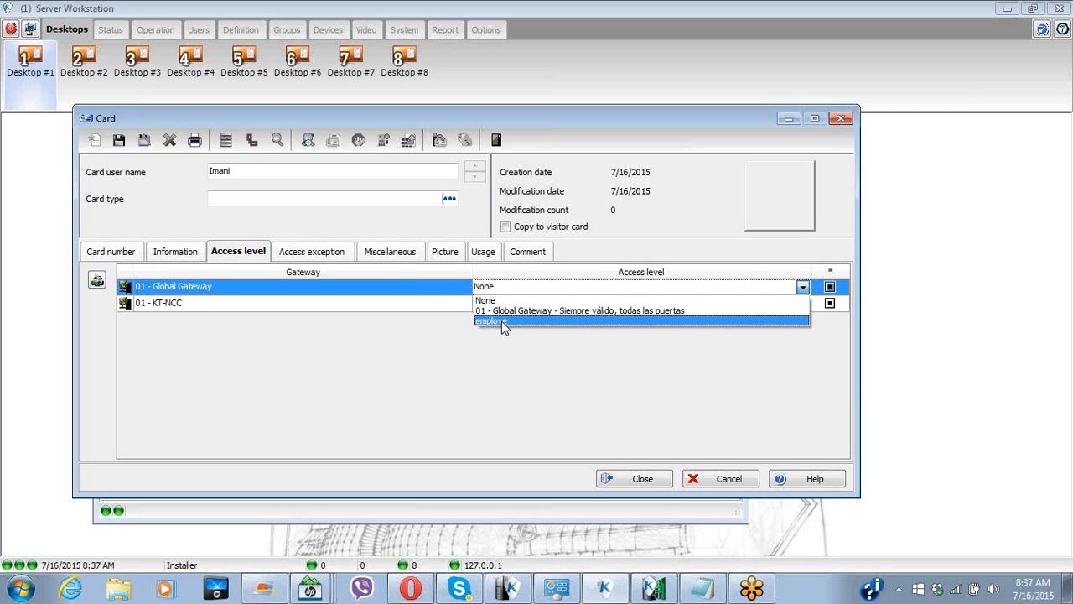
{"action": "left_click", "coordinate": [506, 289]}
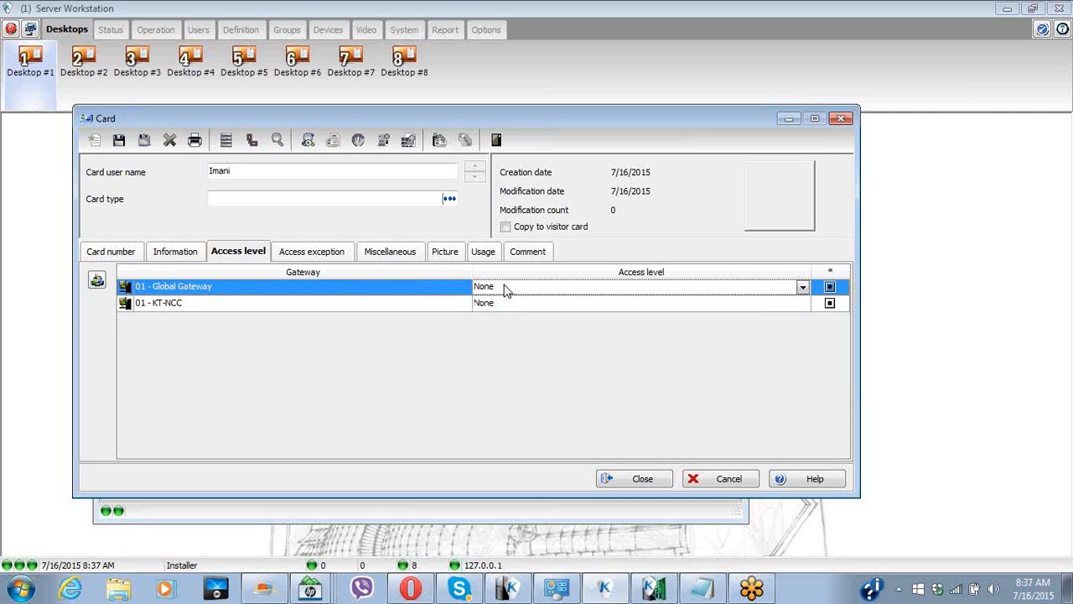
{"action": "right_click", "coordinate": [504, 288]}
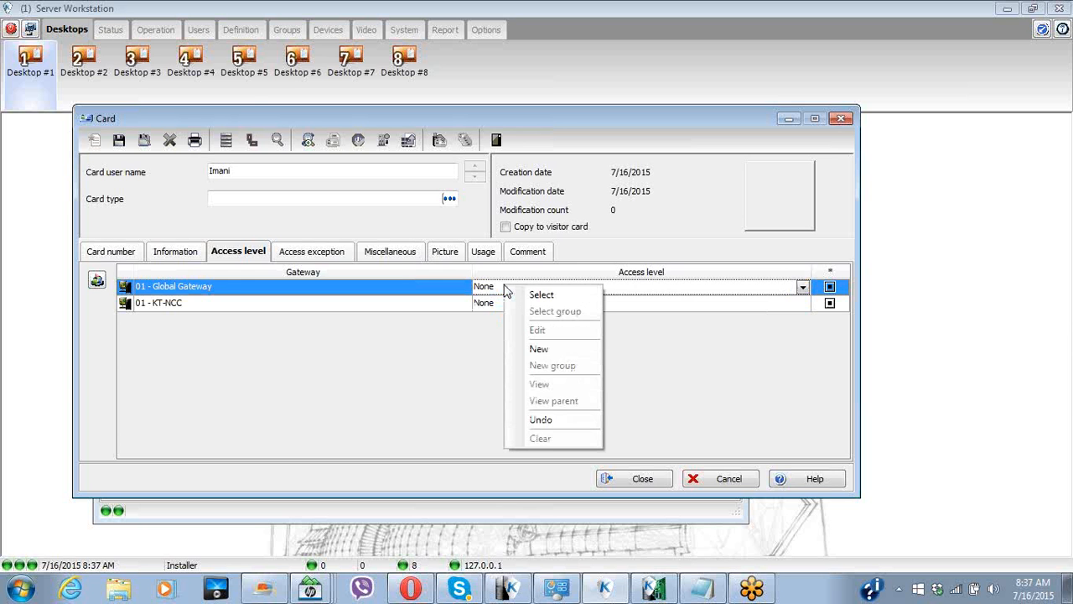
{"action": "left_click", "coordinate": [580, 353]}
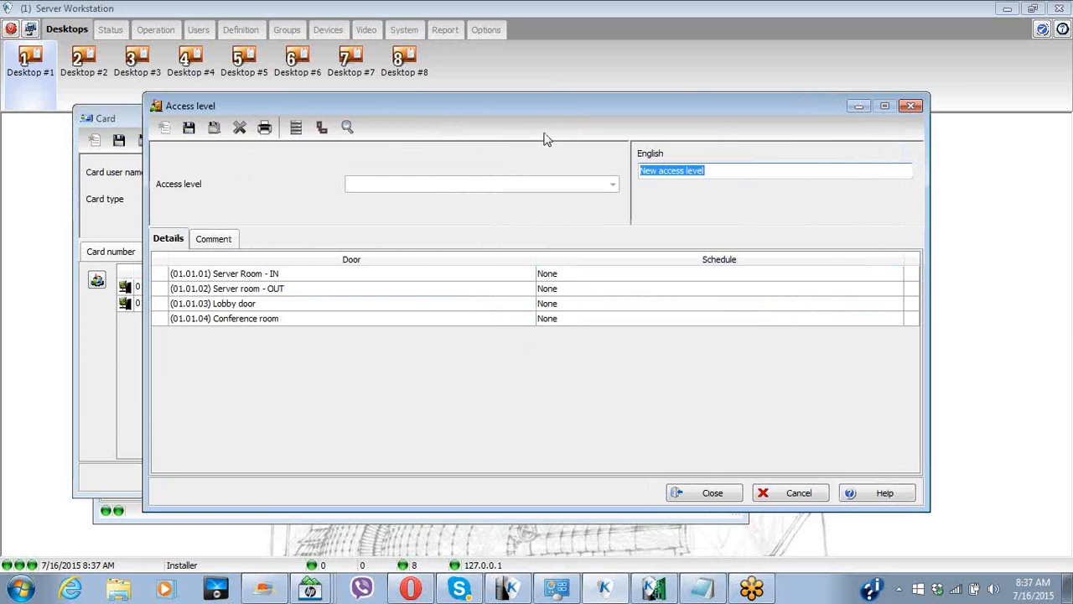
{"action": "left_click_drag", "start_coordinate": [550, 105], "coordinate": [465, 125]}
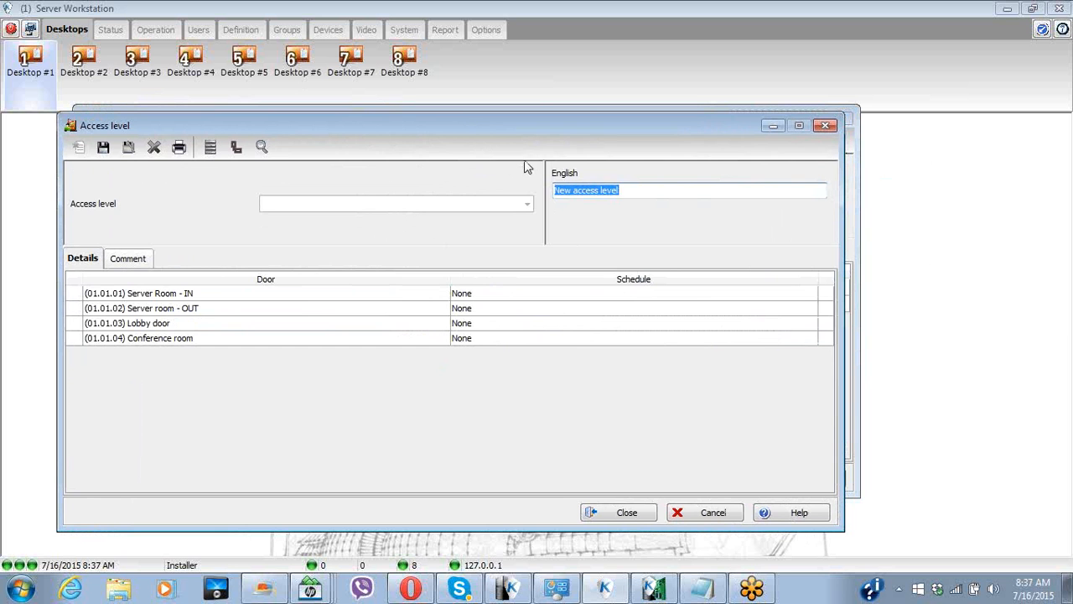
{"action": "type", "text": "Superv"}
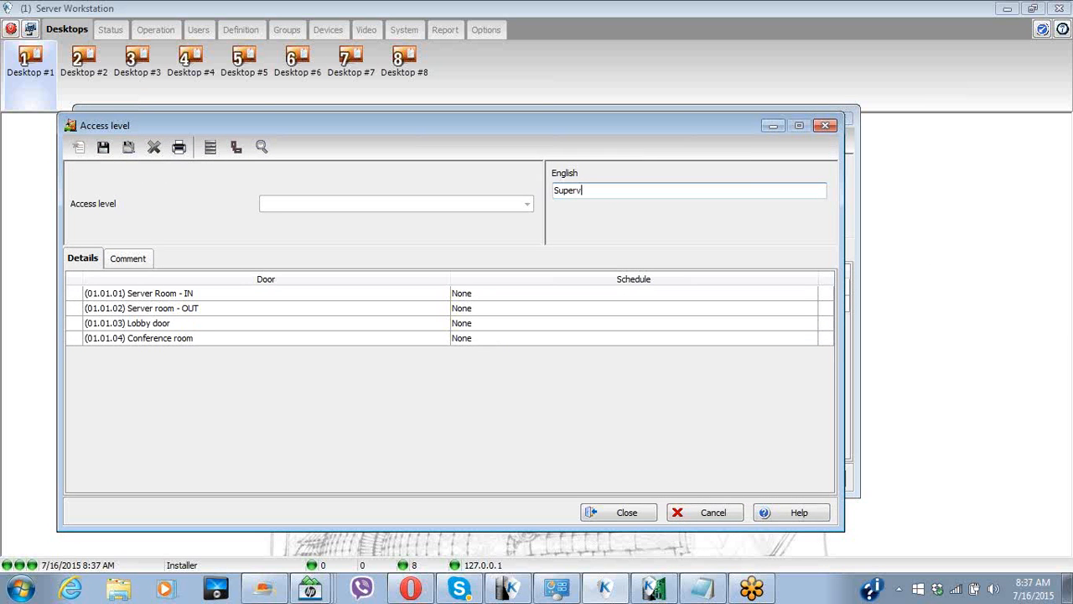
{"action": "type", "text": "isor;"}
Step: Create a new schedule named Supervisor for the Server Room - IN door in the Supervisor access level
{"action": "left_click", "coordinate": [477, 299]}
{"action": "right_click", "coordinate": [481, 295]}
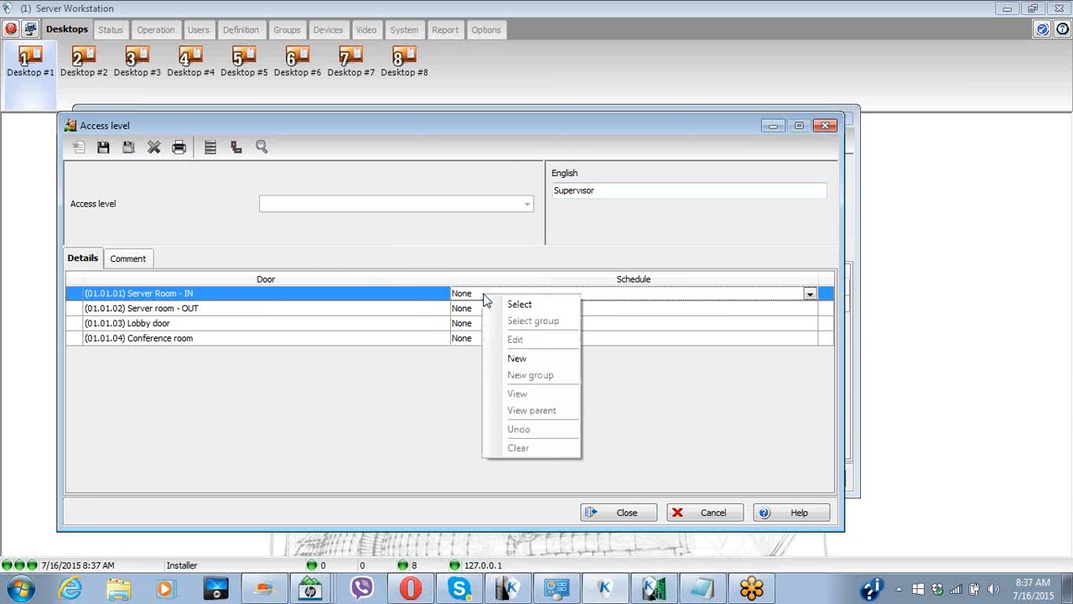
{"action": "left_click", "coordinate": [518, 358]}
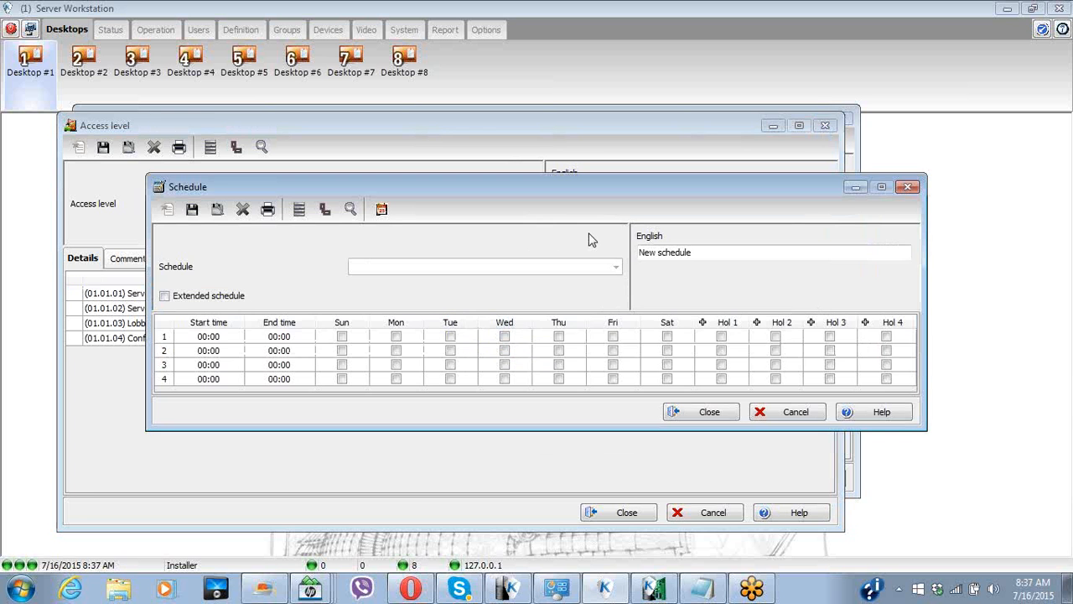
{"action": "left_click_drag", "start_coordinate": [659, 199], "coordinate": [550, 226]}
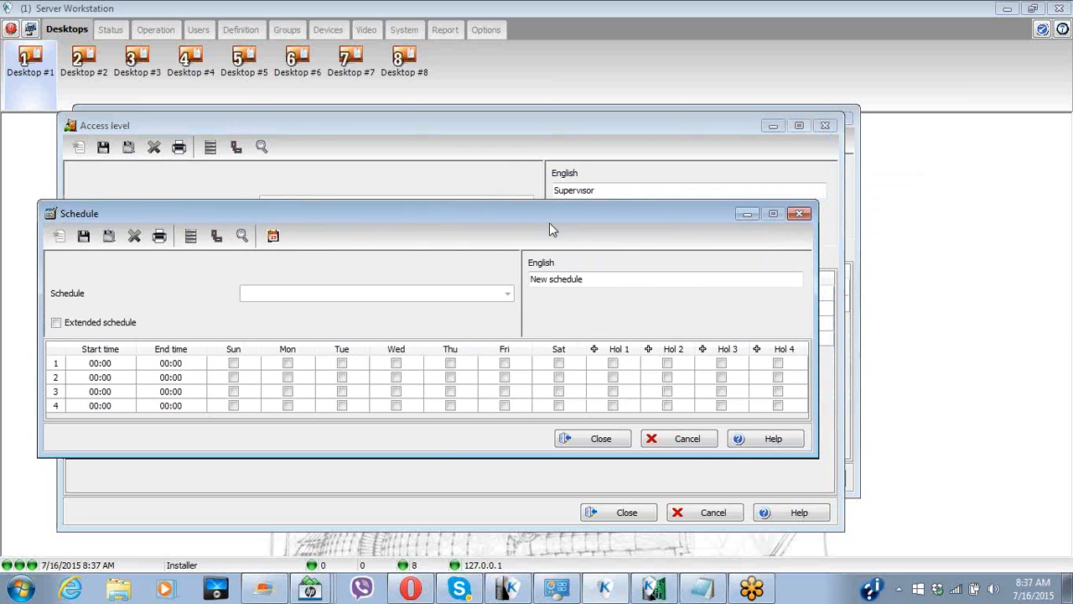
{"action": "left_click", "coordinate": [596, 280]}
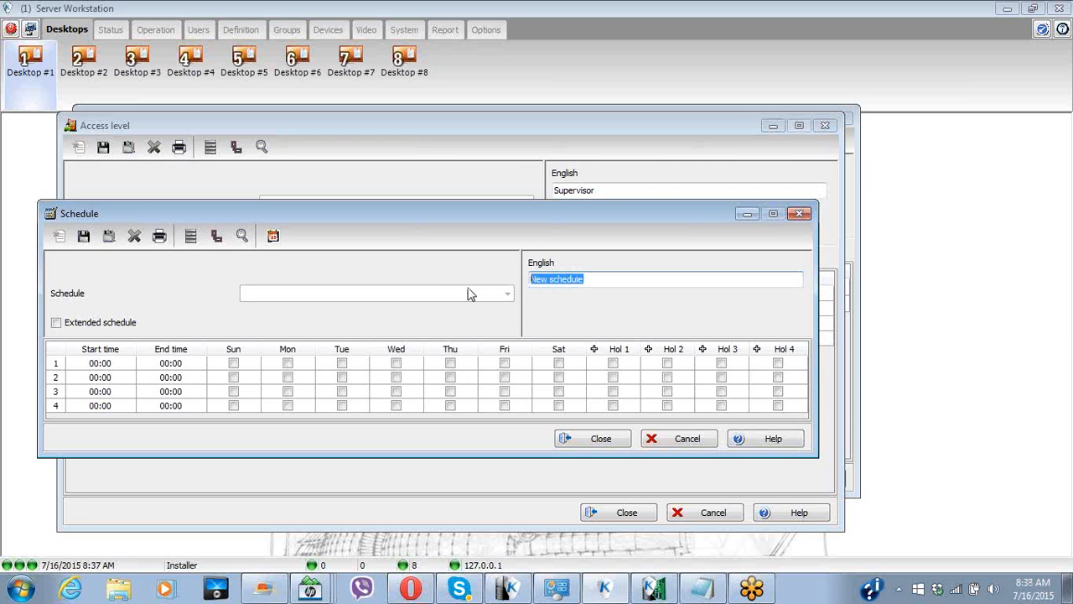
{"action": "type", "text": "Si"}
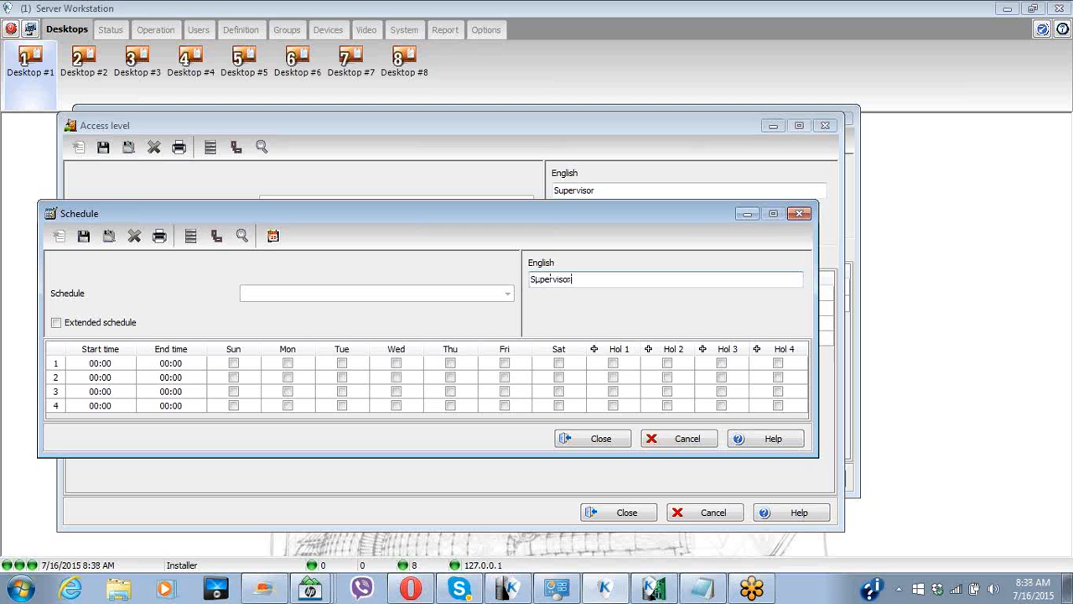
Step: Enable Monday through Friday in the first interval of the Supervisor schedule
{"action": "left_click", "coordinate": [288, 362]}
{"action": "left_click", "coordinate": [341, 362]}
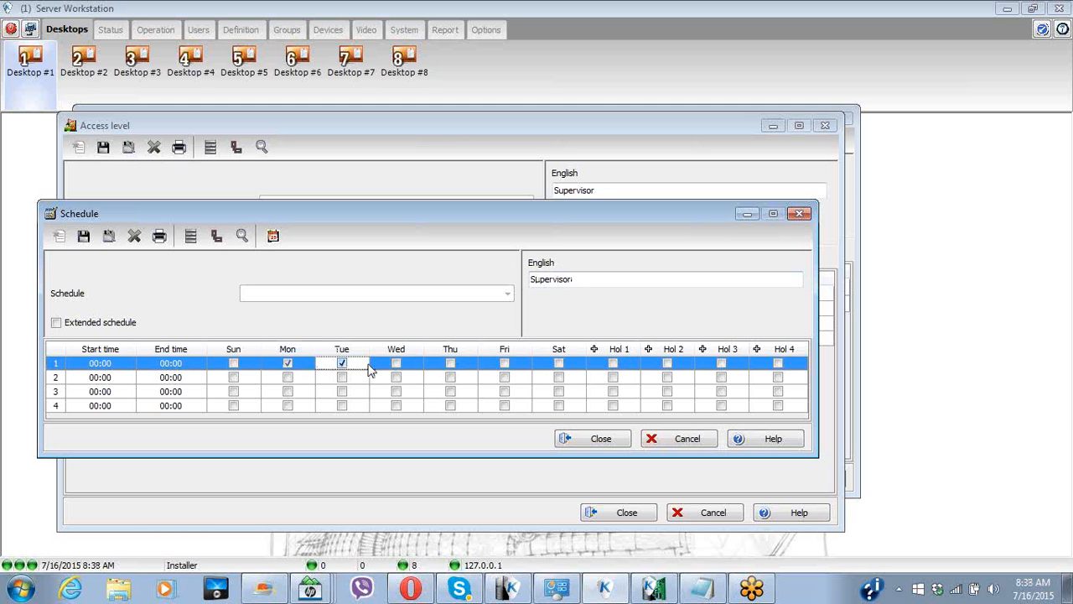
{"action": "left_click", "coordinate": [395, 362]}
{"action": "left_click", "coordinate": [450, 363]}
{"action": "left_click", "coordinate": [504, 362]}
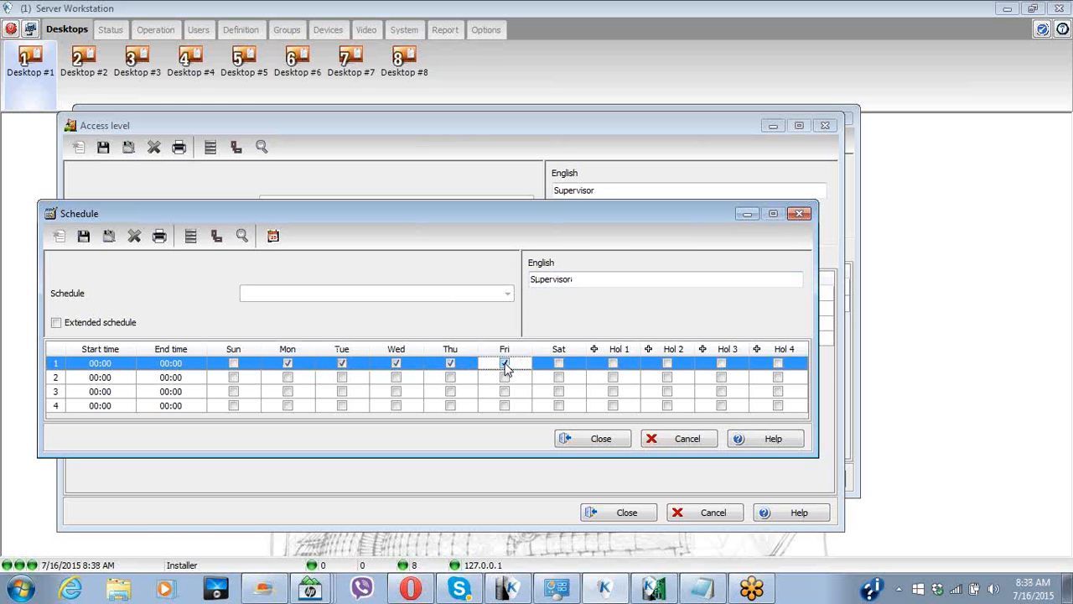
Step: Set the Supervisor schedule's first interval to run from 07:30 to 20:00 and save the schedule
{"action": "left_click", "coordinate": [102, 363]}
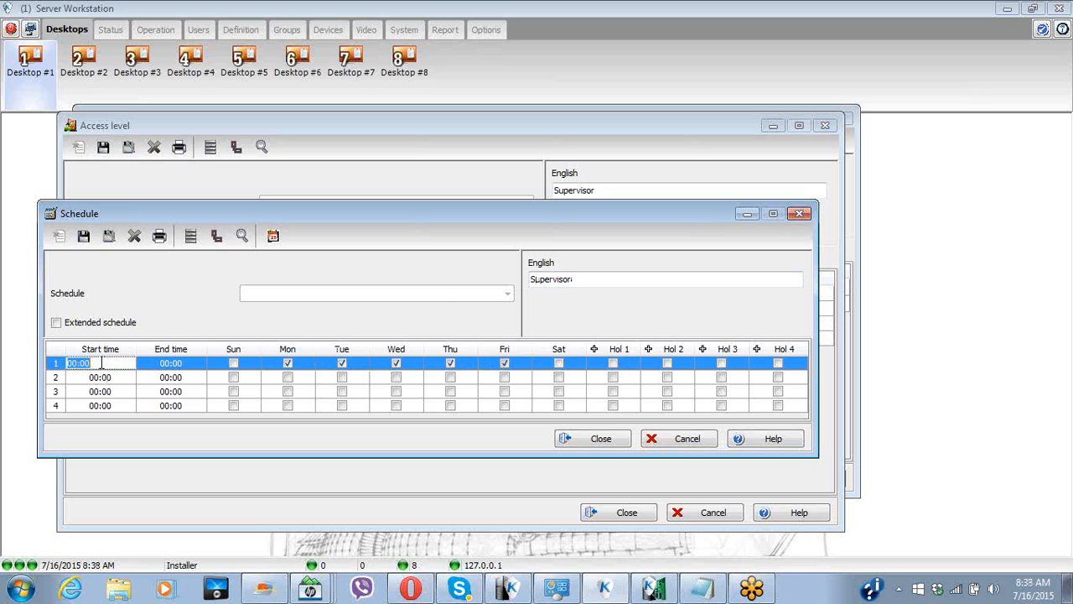
{"action": "type", "text": "07:30"}
{"action": "key", "text": "Tab"}
{"action": "type", "text": "2"}
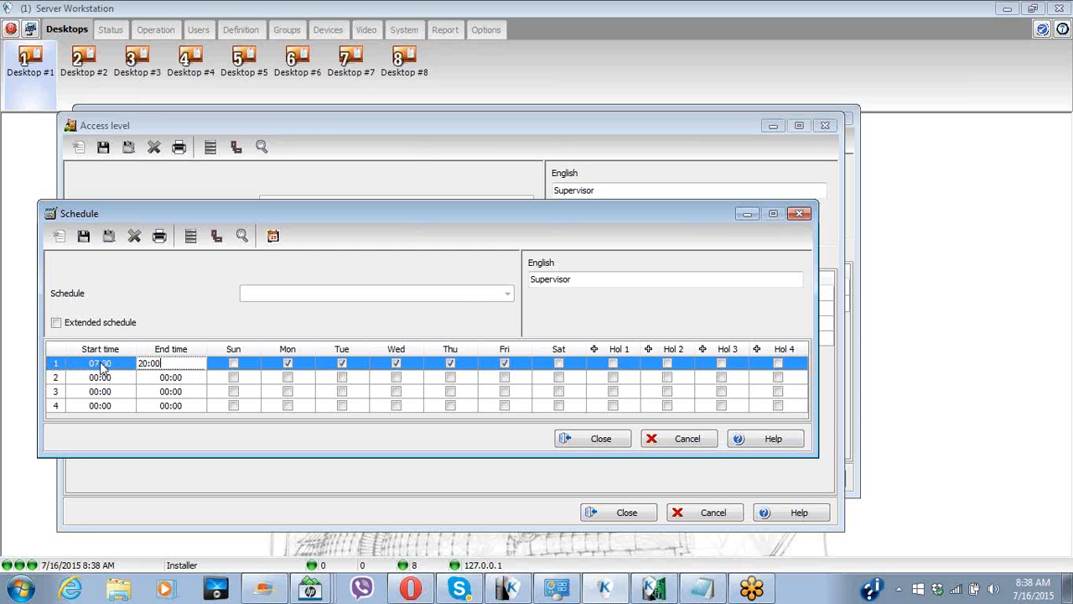
{"action": "type", "text": "0:00"}
{"action": "left_click", "coordinate": [84, 238]}
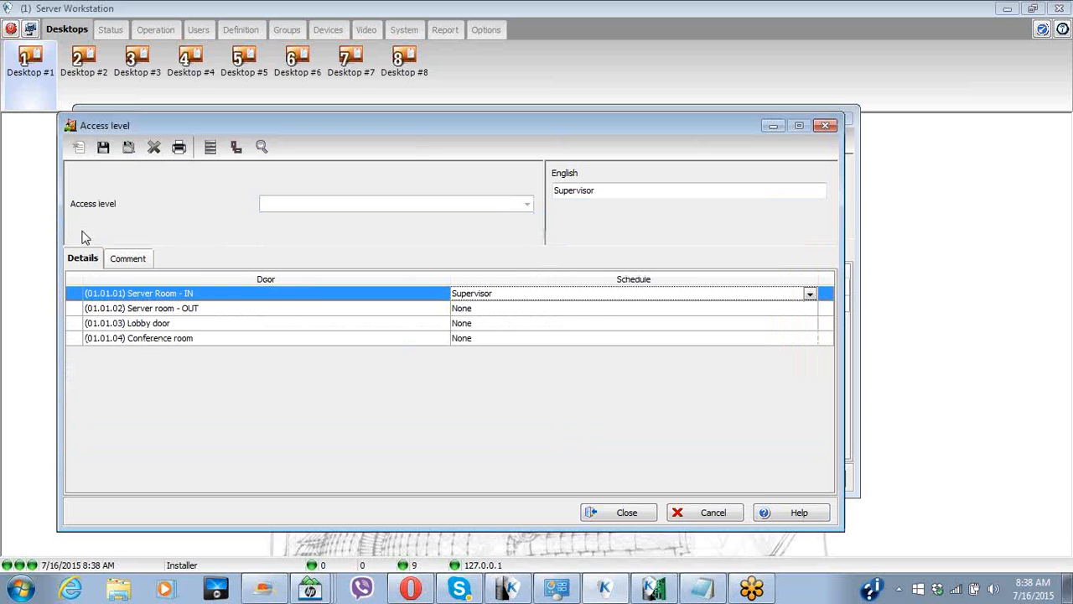
Step: Assign the Supervisor schedule to the Server room - OUT door, then save the access level and the card
{"action": "left_click", "coordinate": [482, 308]}
{"action": "left_click", "coordinate": [478, 382]}
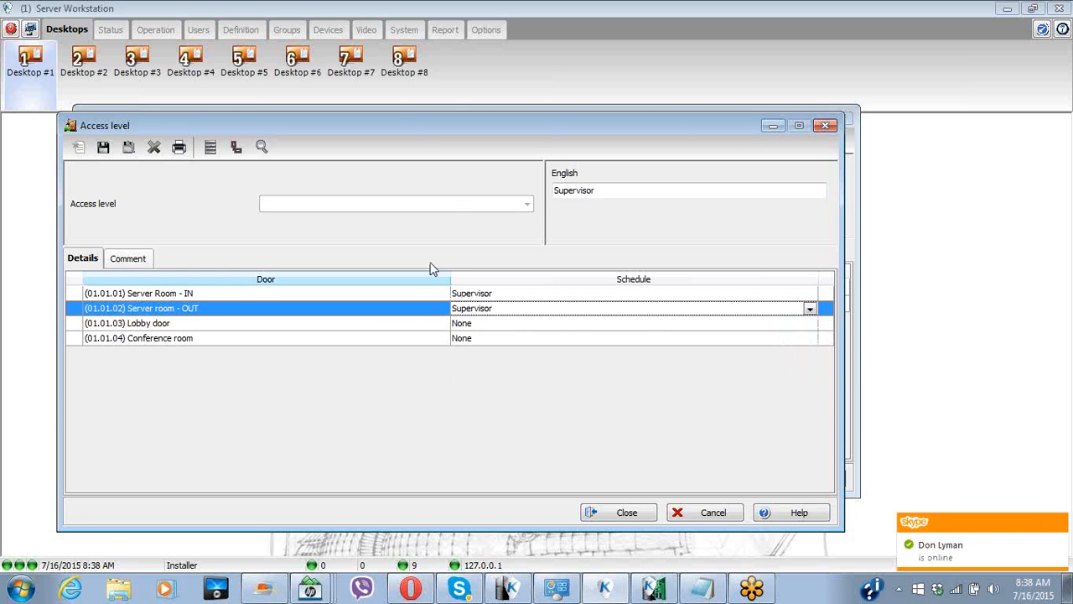
{"action": "left_click", "coordinate": [104, 146]}
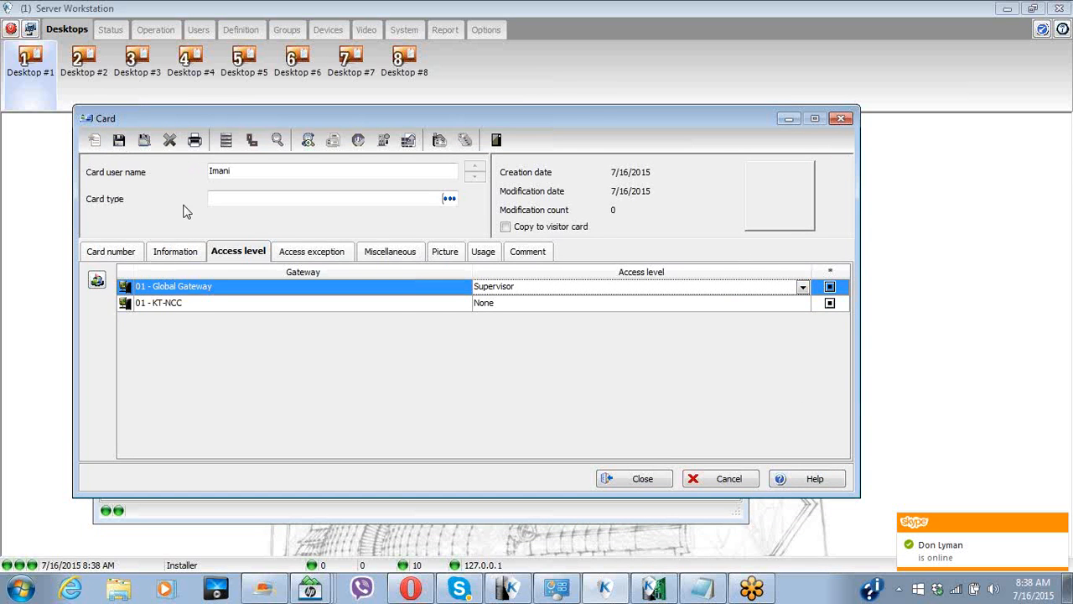
{"action": "left_click", "coordinate": [120, 140]}
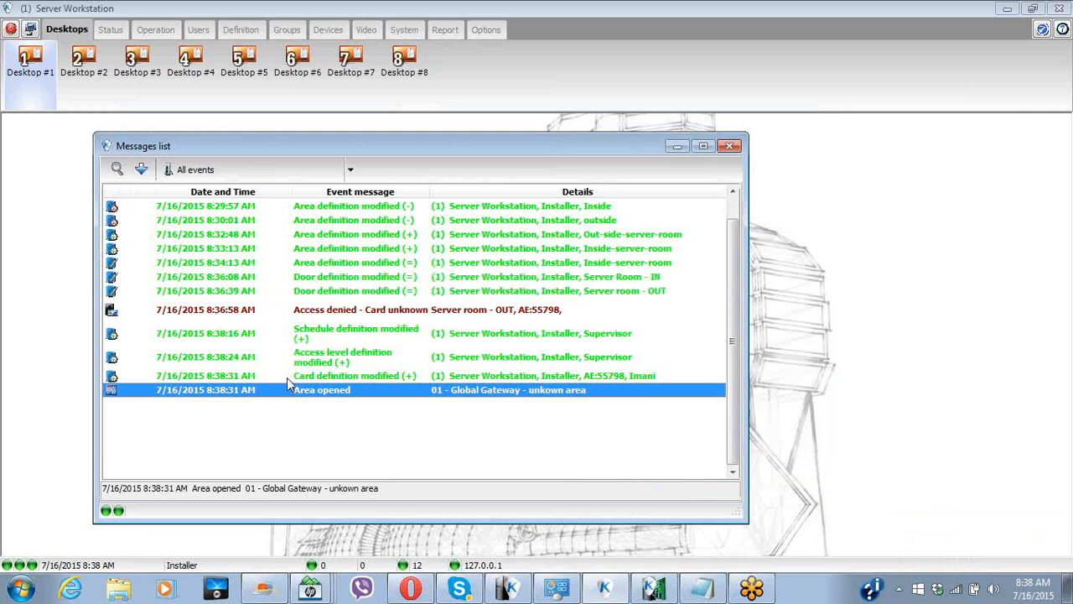
Step: Reopen the supervisor's card from the 8:36:58 AM access denied event, set its supervisor level to 1 and save it
{"action": "left_click", "coordinate": [312, 318]}
{"action": "right_click", "coordinate": [312, 318]}
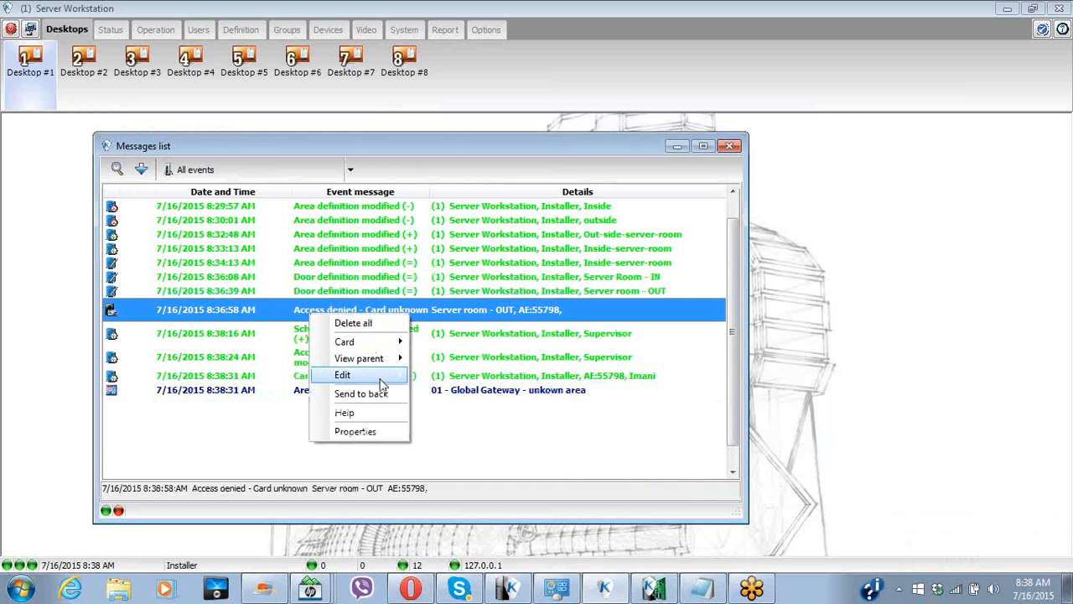
{"action": "mouse_move", "coordinate": [356, 375]}
{"action": "left_click", "coordinate": [440, 390]}
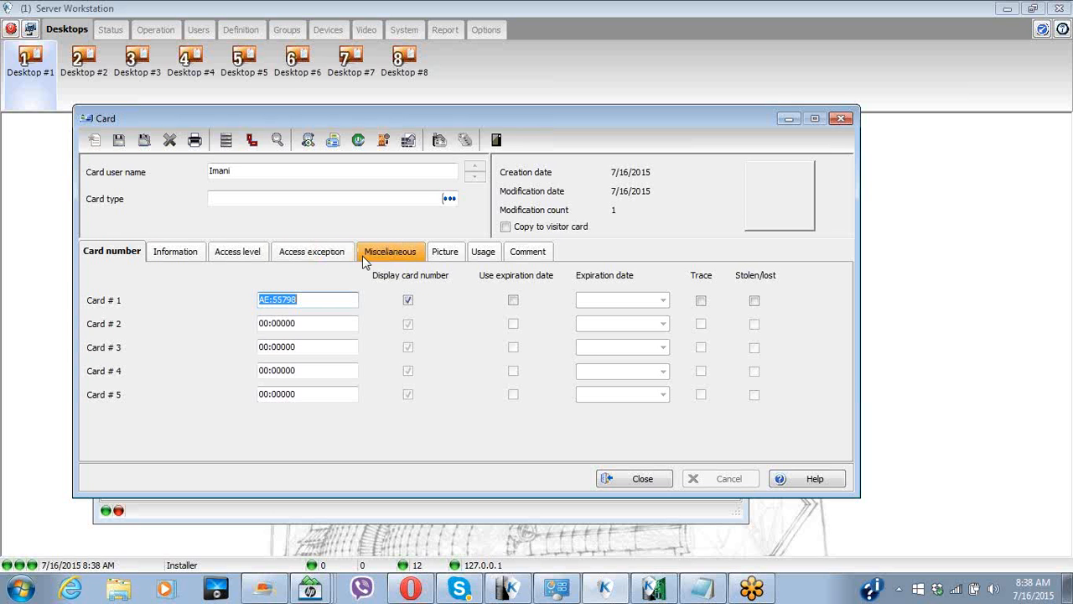
{"action": "left_click", "coordinate": [390, 256]}
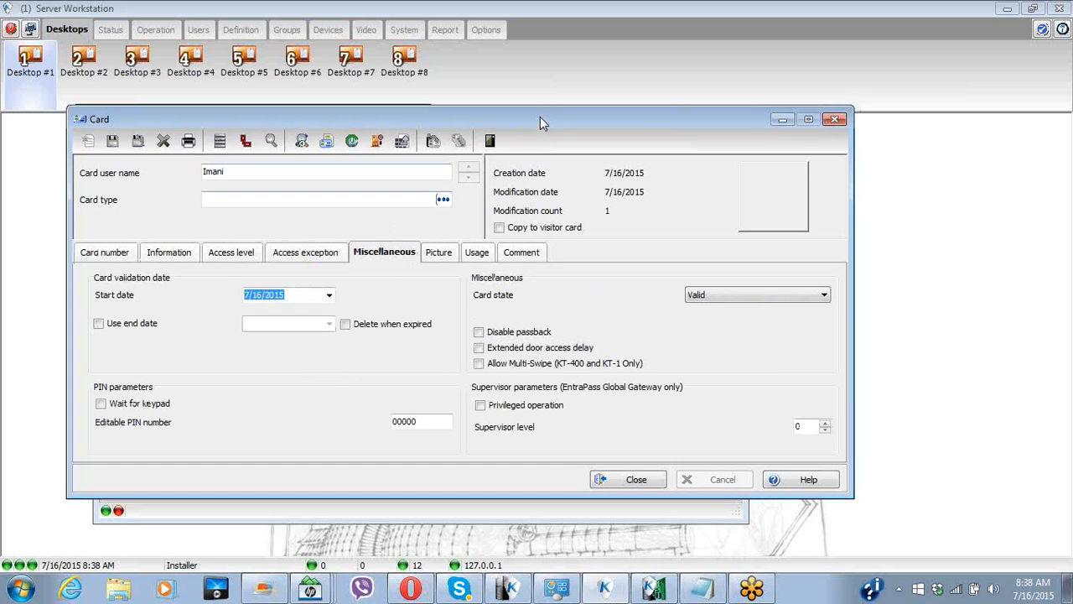
{"action": "left_click_drag", "start_coordinate": [540, 116], "coordinate": [481, 131]}
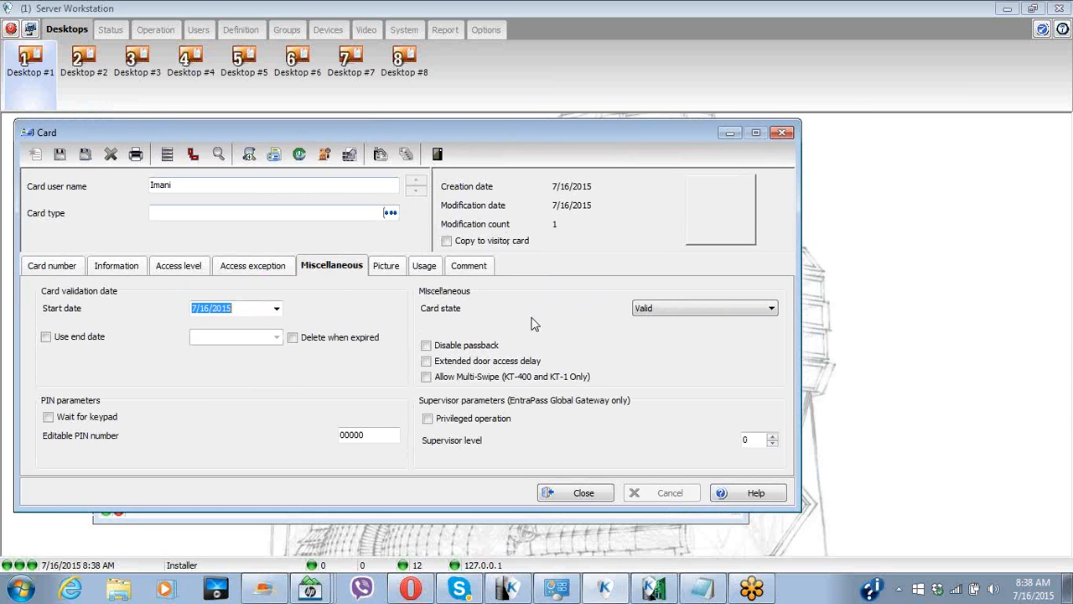
{"action": "left_click", "coordinate": [772, 435]}
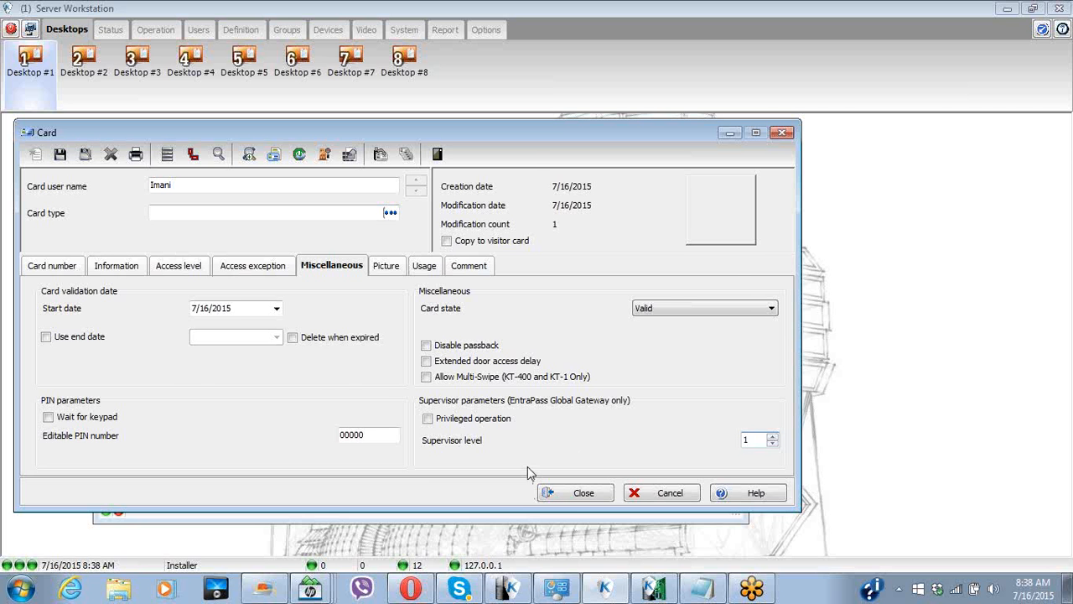
{"action": "left_click", "coordinate": [61, 156]}
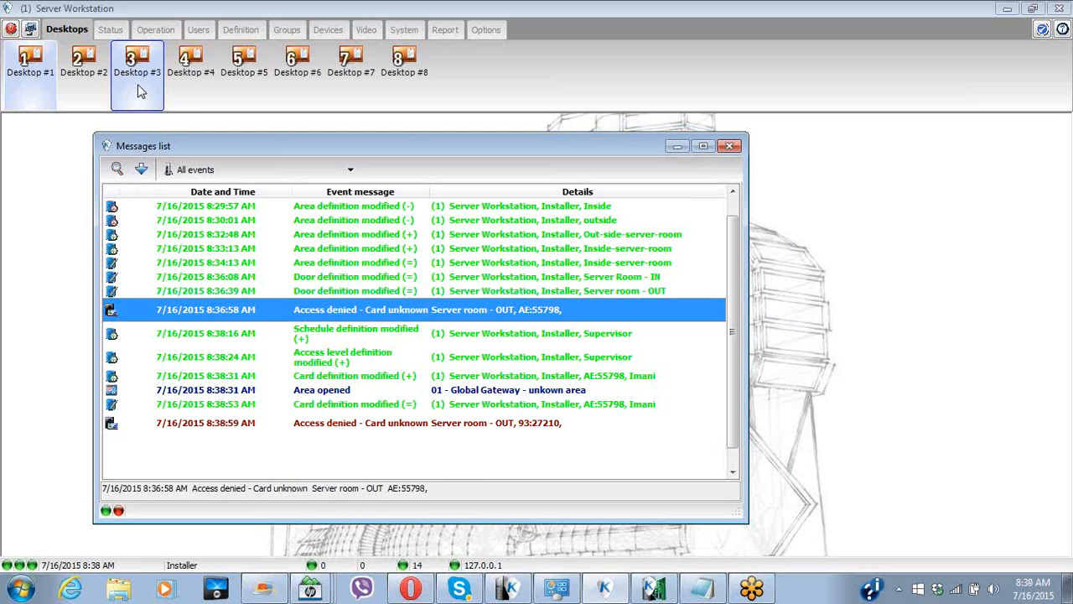
Step: Create a card from the newest unknown-card access denied event and name the card user Regular user
{"action": "left_click", "coordinate": [374, 426]}
{"action": "right_click", "coordinate": [374, 426]}
{"action": "mouse_move", "coordinate": [436, 488]}
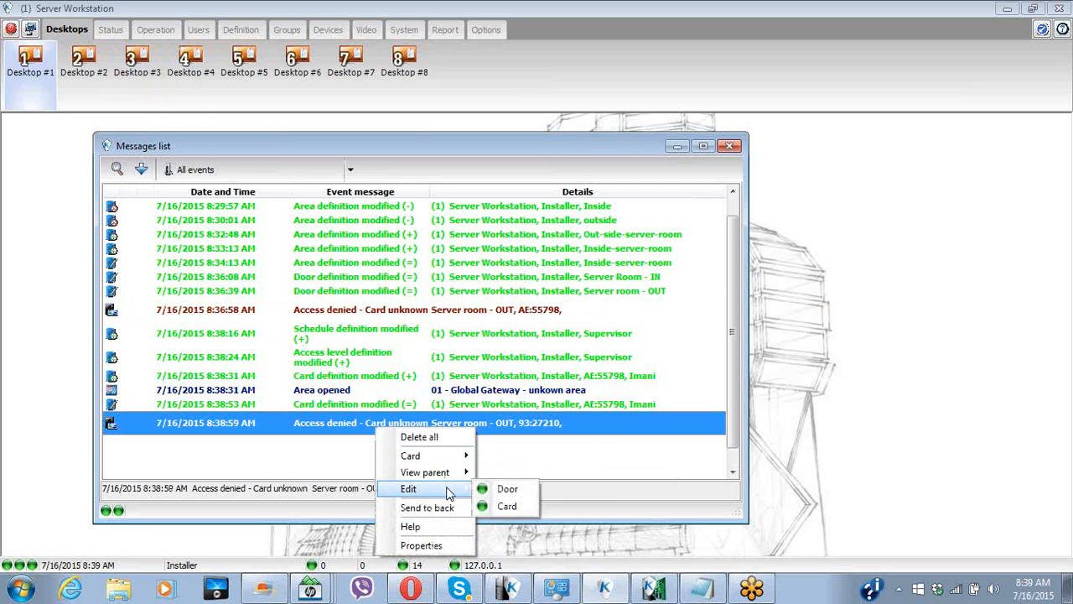
{"action": "left_click", "coordinate": [499, 506]}
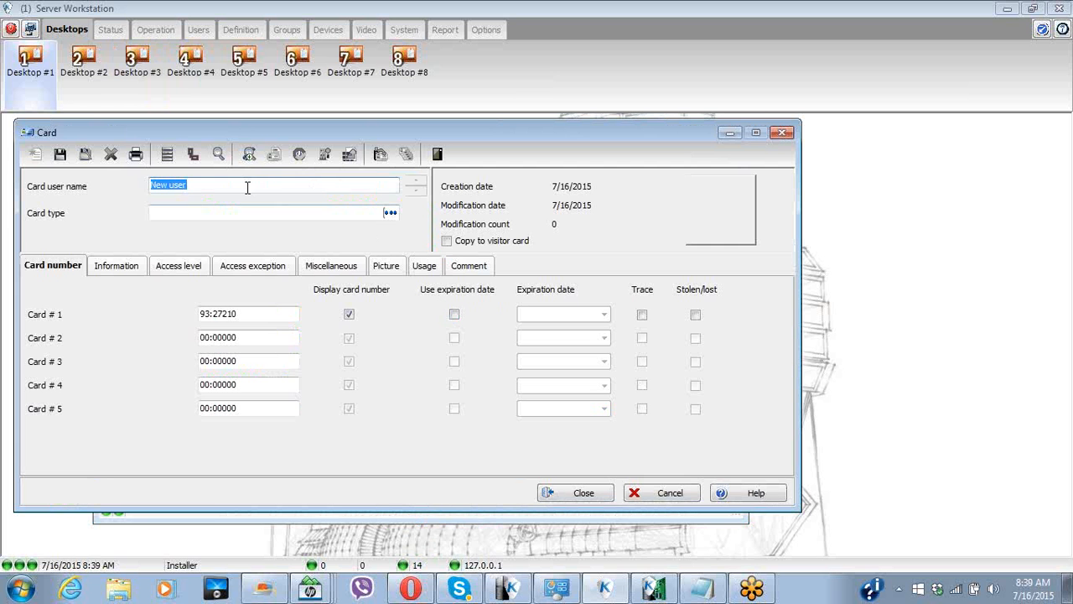
{"action": "type", "text": "Rep"}
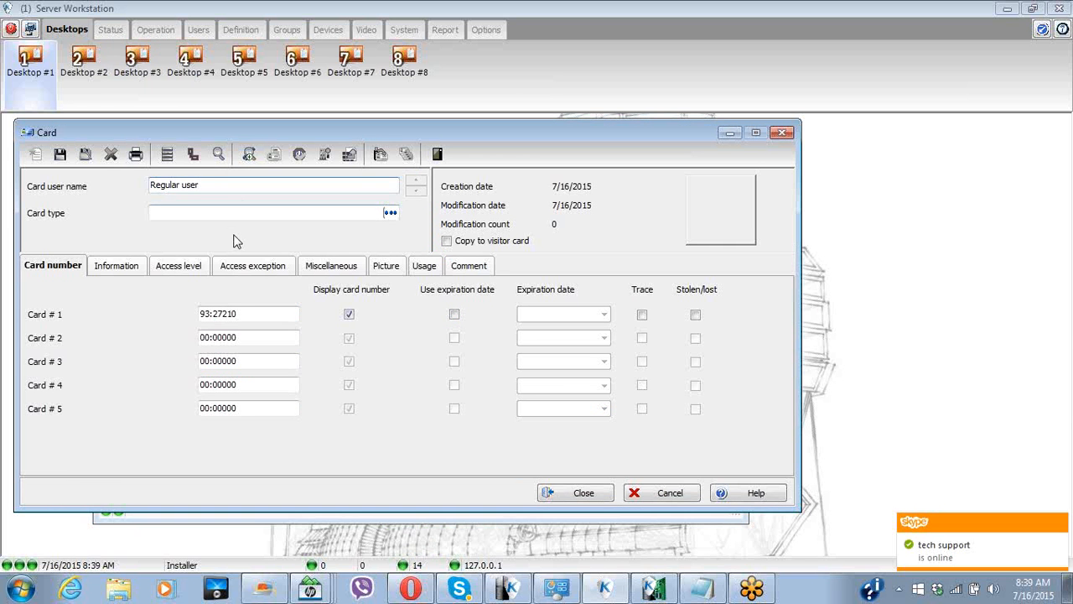
Step: Create a new access level named Regular user for 01 - Global Gateway from the card's access level settings
{"action": "left_click", "coordinate": [194, 266]}
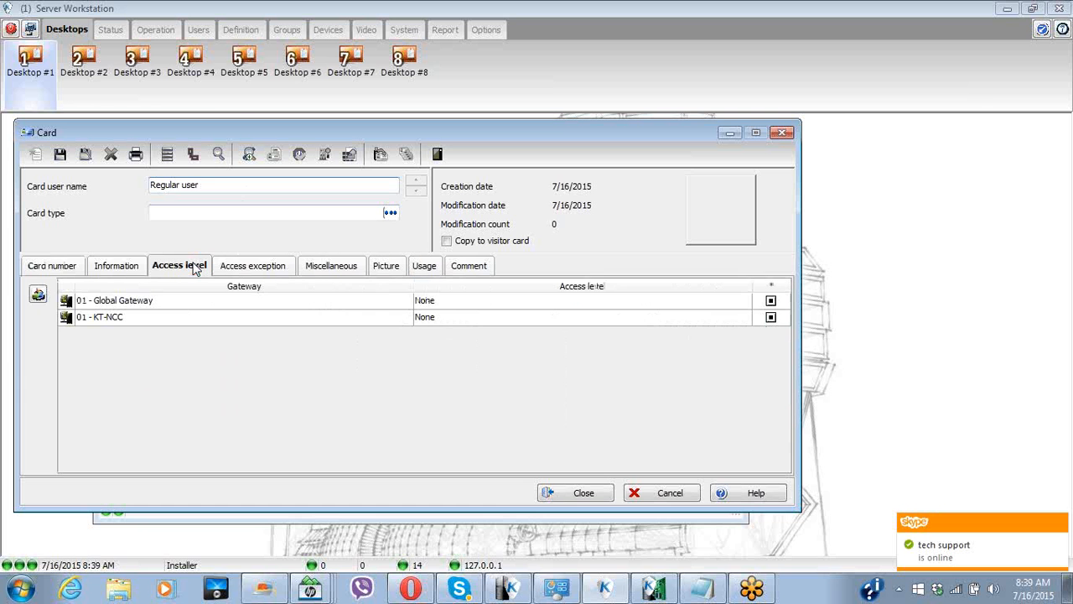
{"action": "left_click", "coordinate": [453, 306]}
{"action": "right_click", "coordinate": [452, 307]}
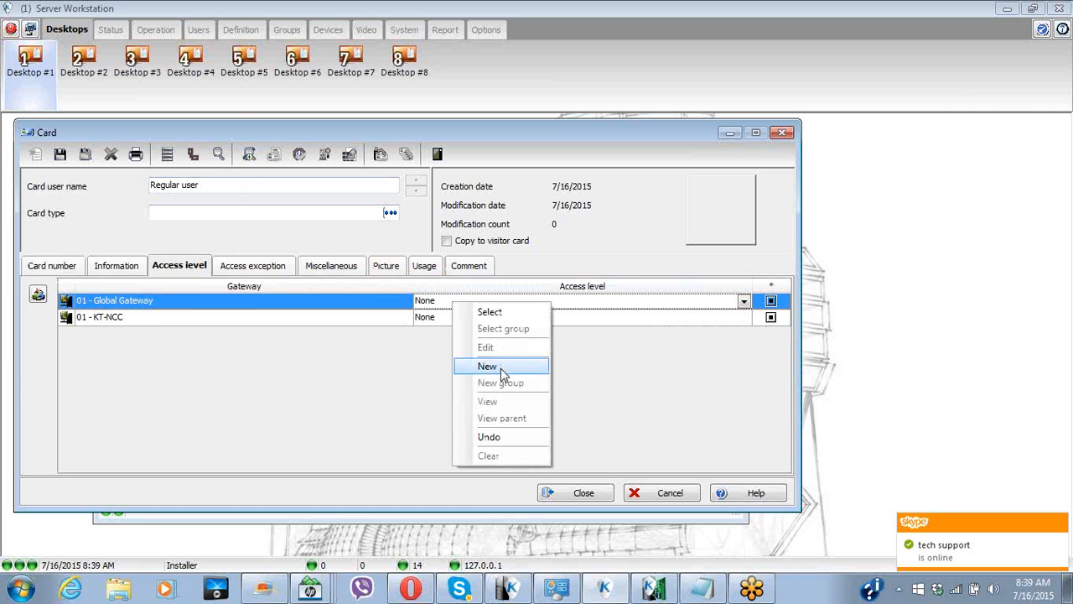
{"action": "left_click", "coordinate": [499, 366]}
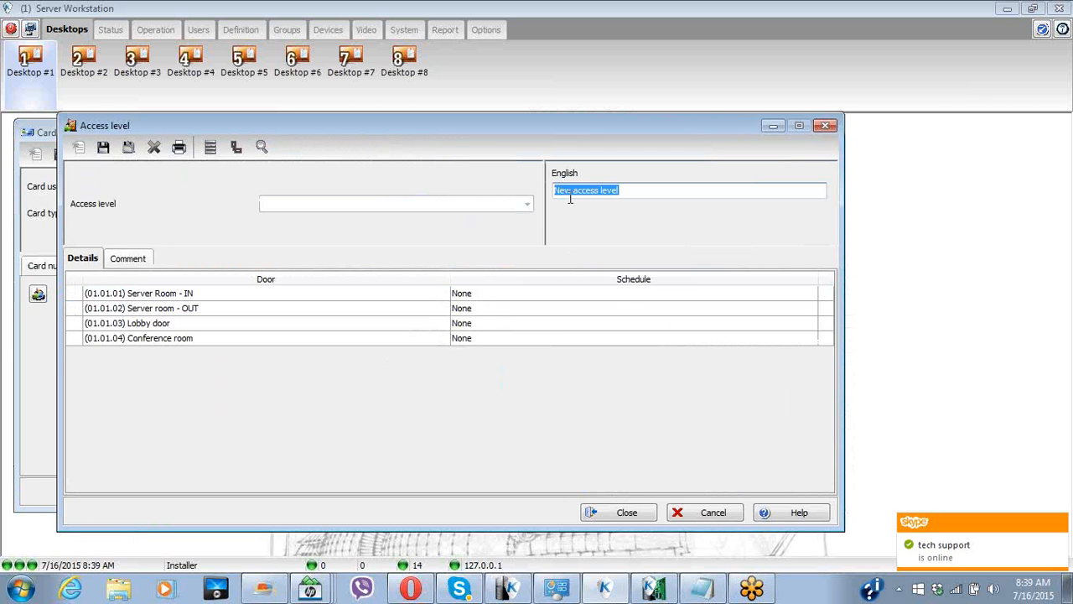
{"action": "type", "text": "Regular user"}
Step: Create a new schedule named regular user for the Server Room - IN door in the Regular user access level
{"action": "left_click", "coordinate": [563, 293]}
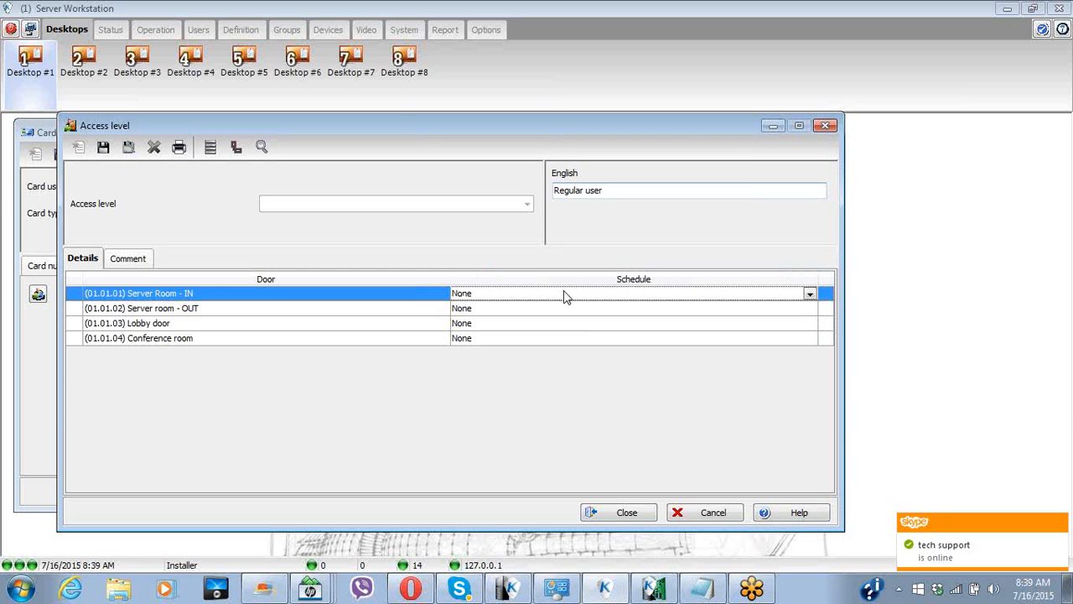
{"action": "right_click", "coordinate": [563, 291]}
{"action": "left_click", "coordinate": [633, 358]}
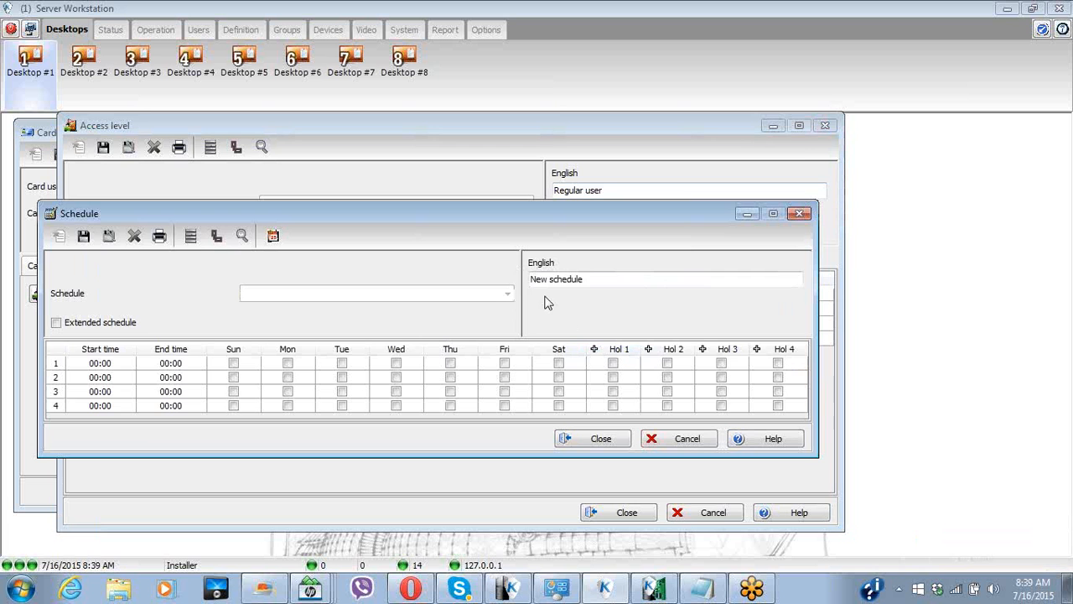
{"action": "left_click_drag", "start_coordinate": [586, 278], "coordinate": [529, 279]}
{"action": "type", "text": "regular"}
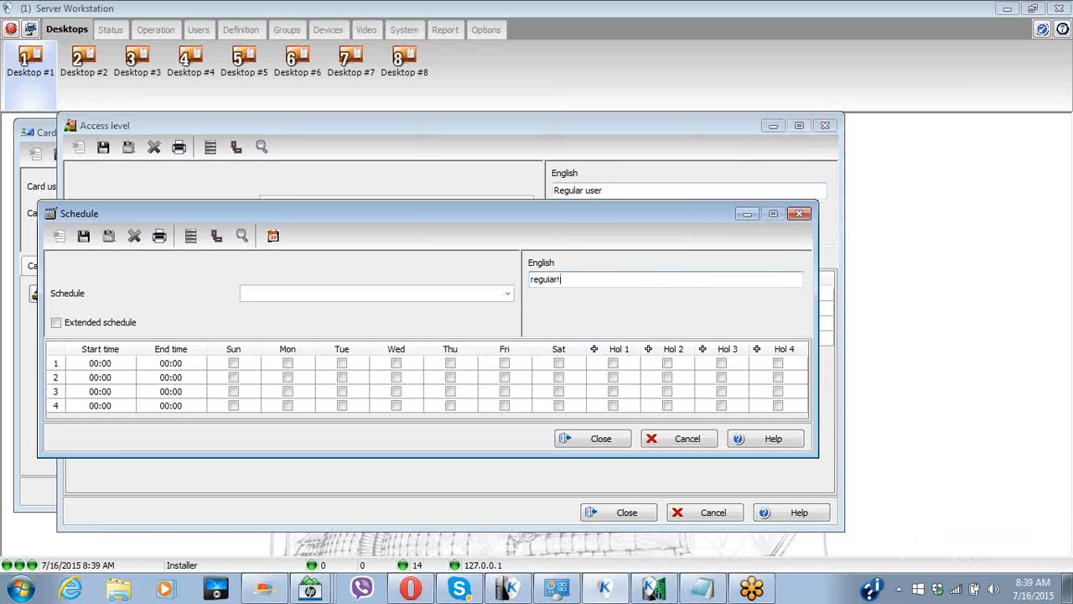
{"action": "type", "text": " user"}
Step: Enable Monday through Friday in the first interval of the regular user schedule
{"action": "left_click", "coordinate": [287, 363]}
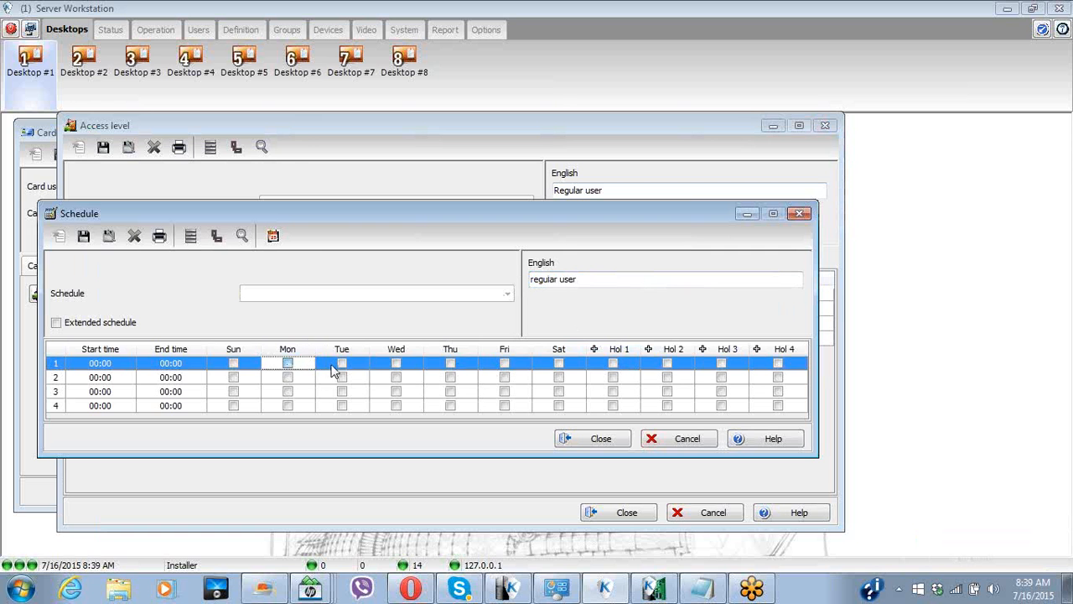
{"action": "left_click", "coordinate": [341, 362]}
{"action": "left_click", "coordinate": [395, 362]}
{"action": "left_click", "coordinate": [451, 362]}
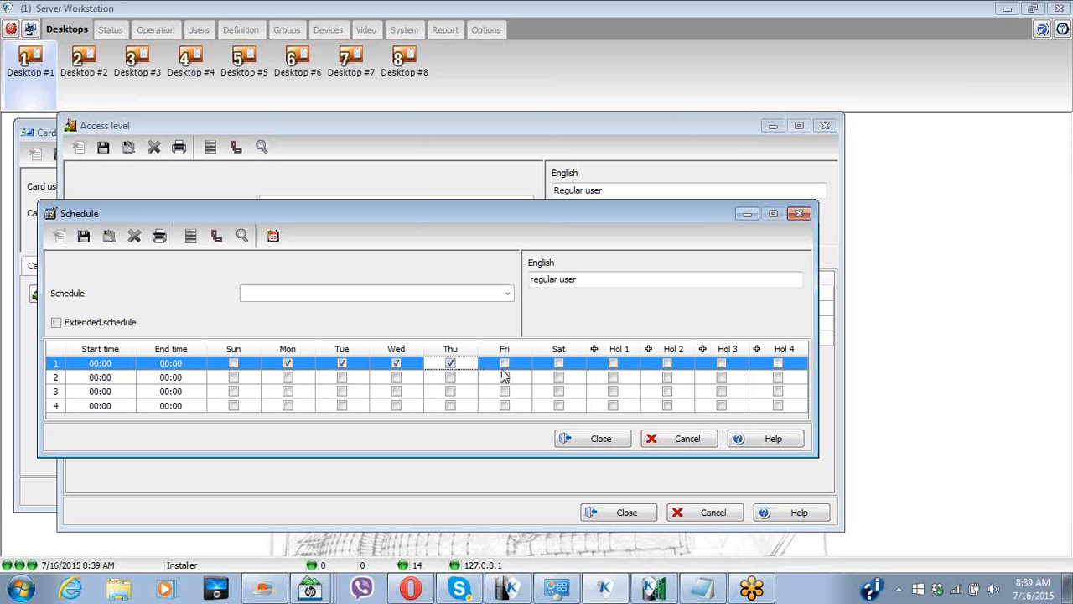
{"action": "left_click", "coordinate": [504, 363]}
Step: Set the regular user schedule's first interval to run from 08:00 to 19:30 and save the schedule
{"action": "left_click", "coordinate": [102, 363]}
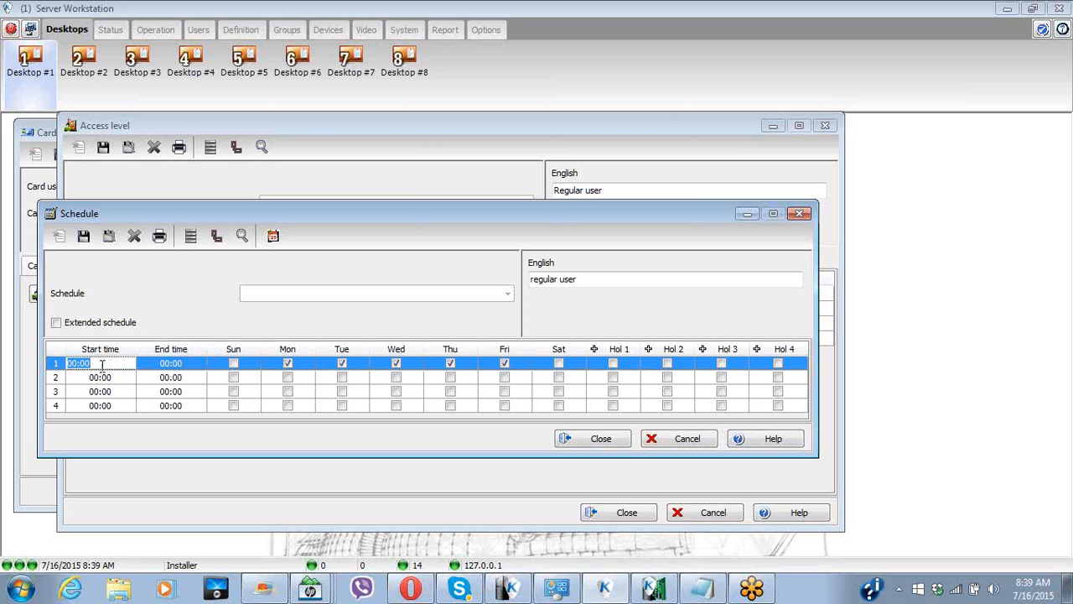
{"action": "type", "text": "08:"}
{"action": "key", "text": "Tab"}
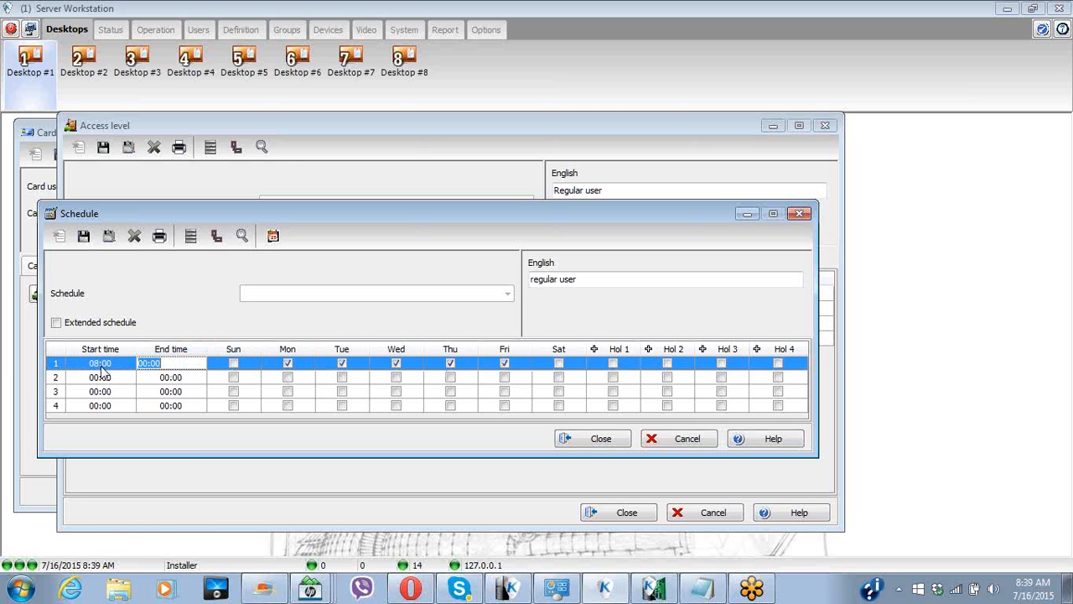
{"action": "type", "text": "19:30"}
{"action": "left_click", "coordinate": [84, 235]}
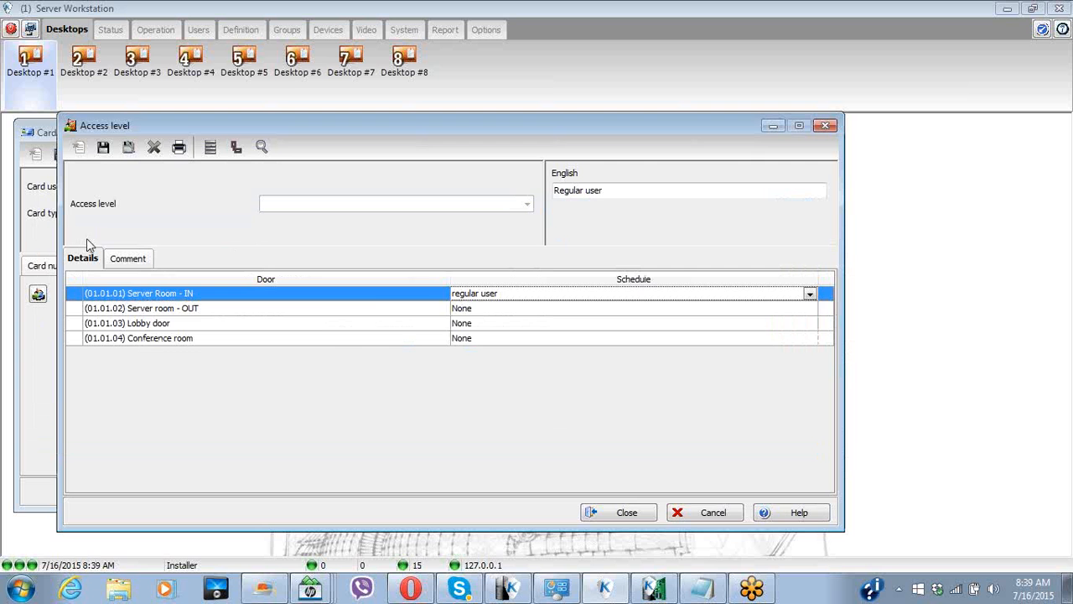
Step: Assign the regular user schedule to the Server room - OUT door in the Regular user access level
{"action": "left_click", "coordinate": [497, 308]}
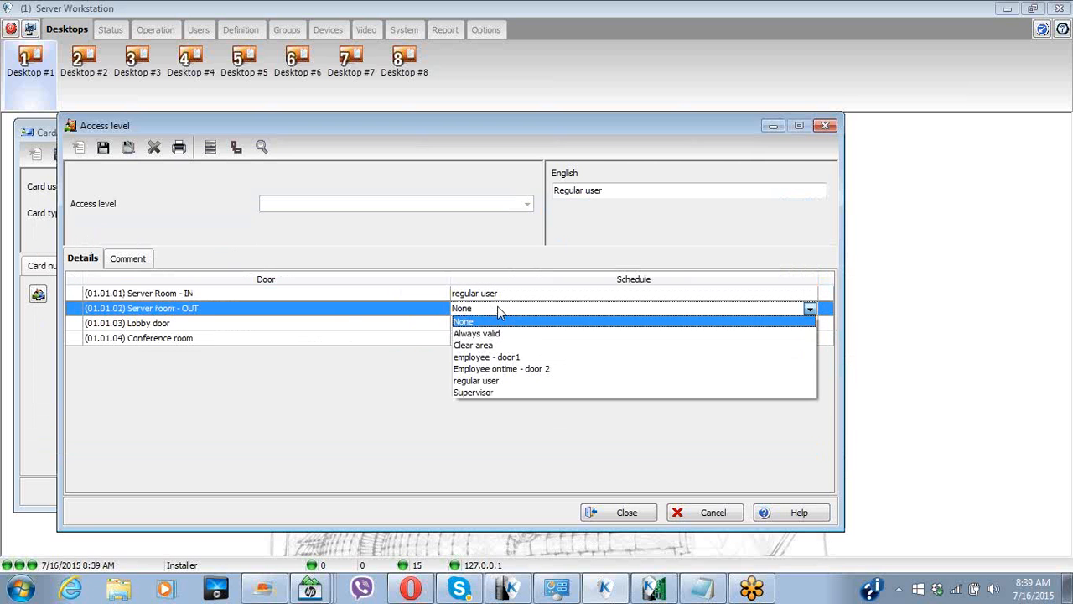
{"action": "left_click", "coordinate": [491, 380]}
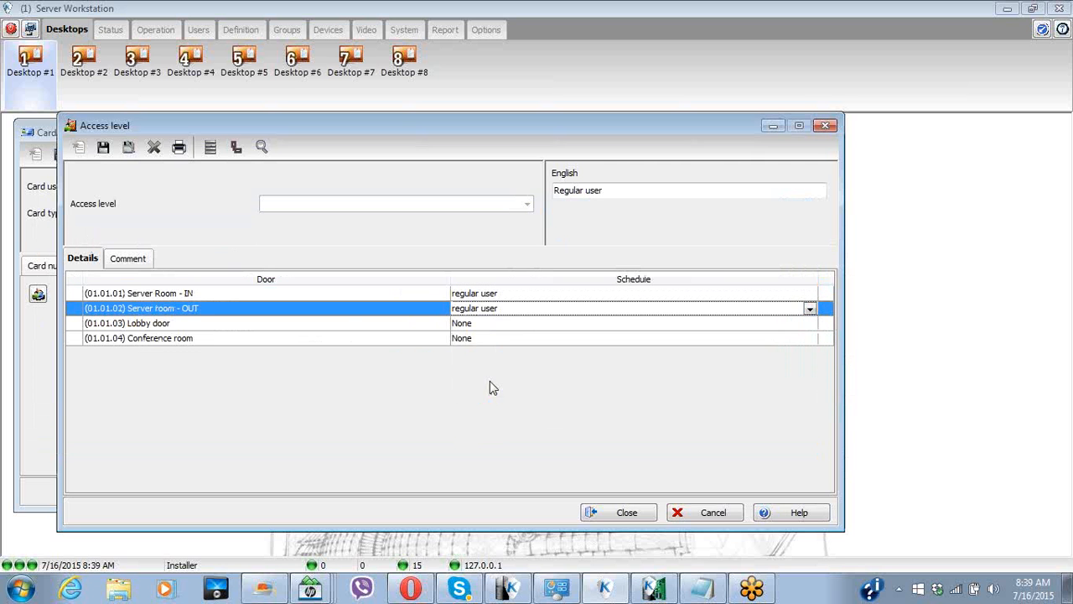
Step: Save the Regular user access level and save the Regular user card with it assigned on the Global Gateway
{"action": "left_click", "coordinate": [103, 146]}
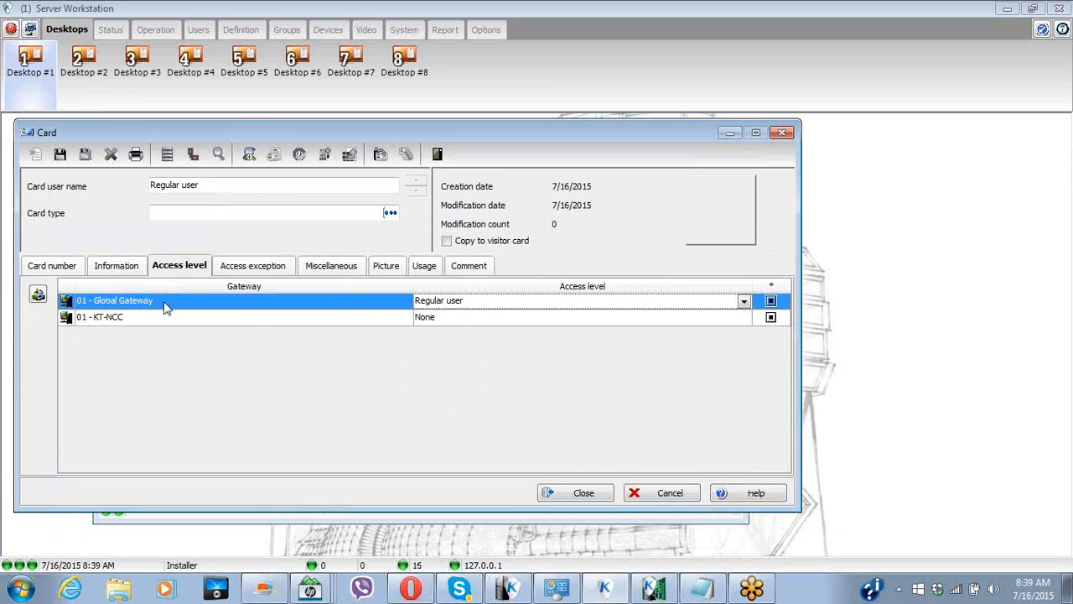
{"action": "left_click", "coordinate": [339, 270]}
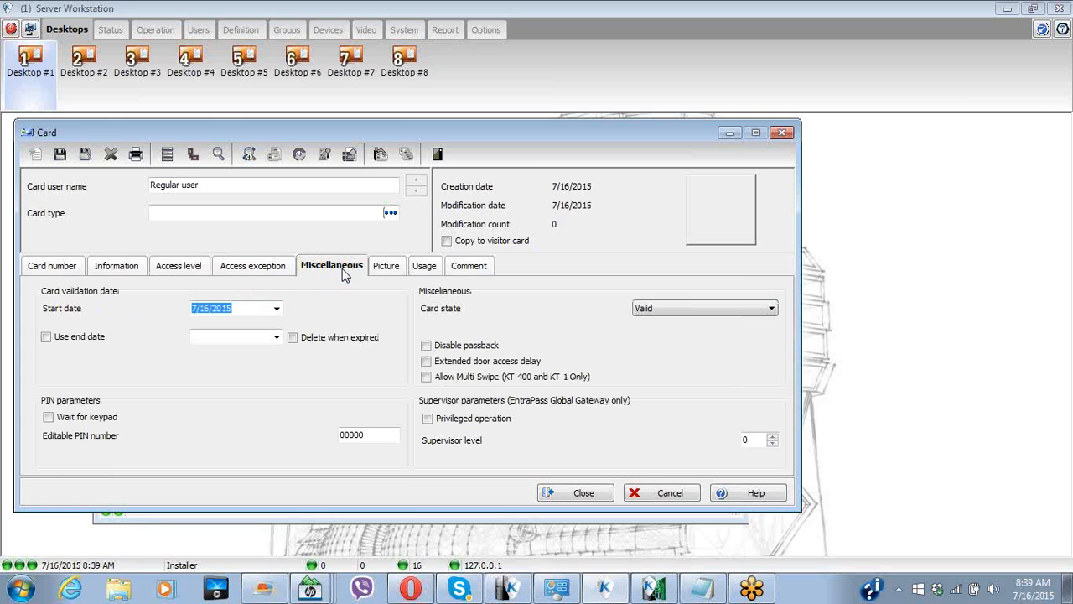
{"action": "left_click", "coordinate": [61, 156]}
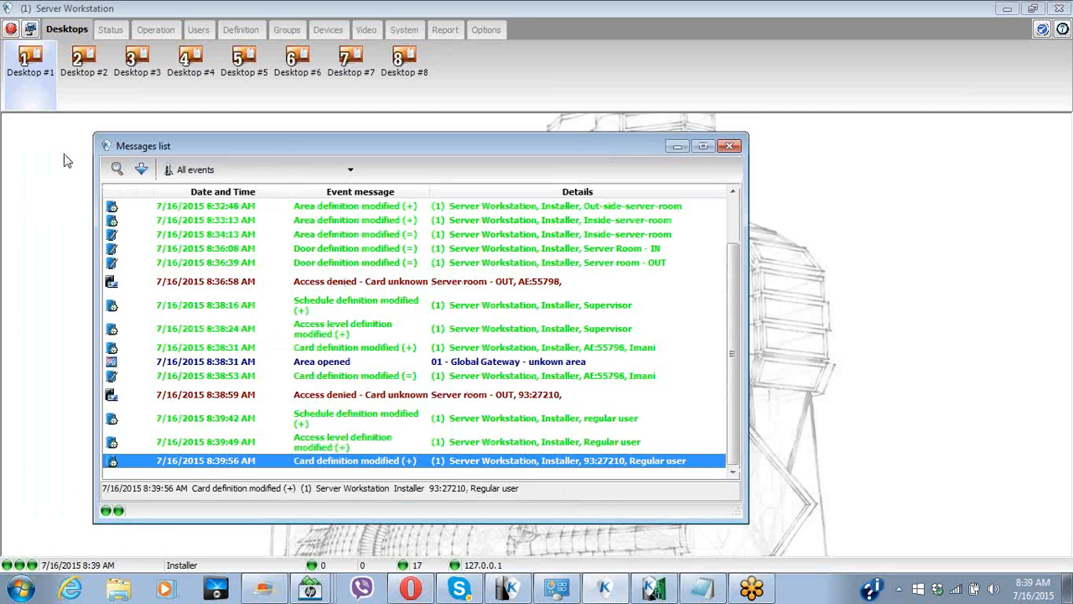
Step: Delete all events from the maximized messages list and restore its window to normal size
{"action": "left_click", "coordinate": [702, 147]}
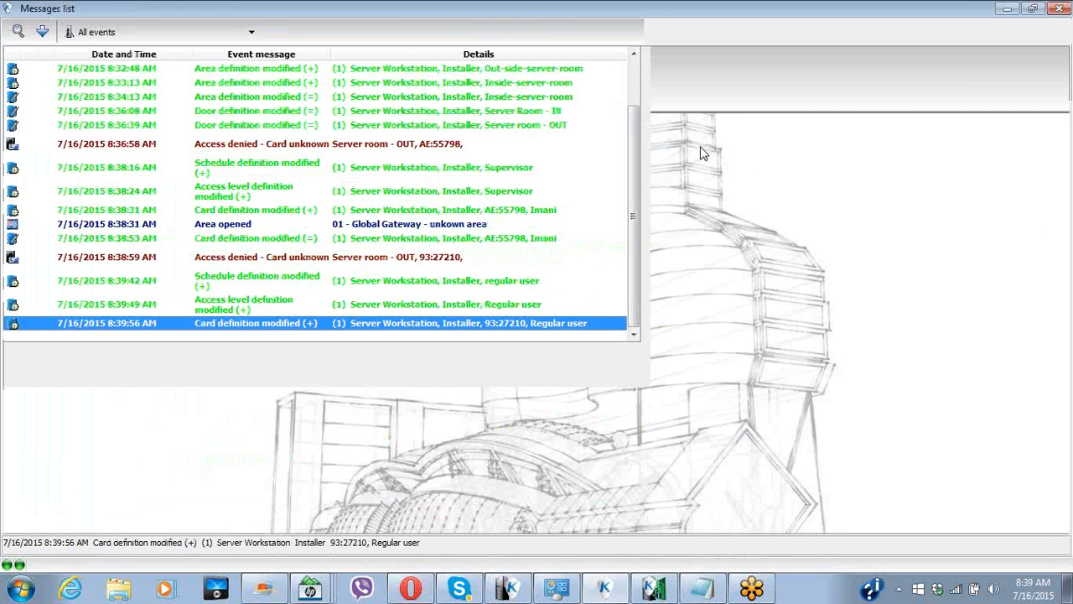
{"action": "right_click", "coordinate": [270, 328]}
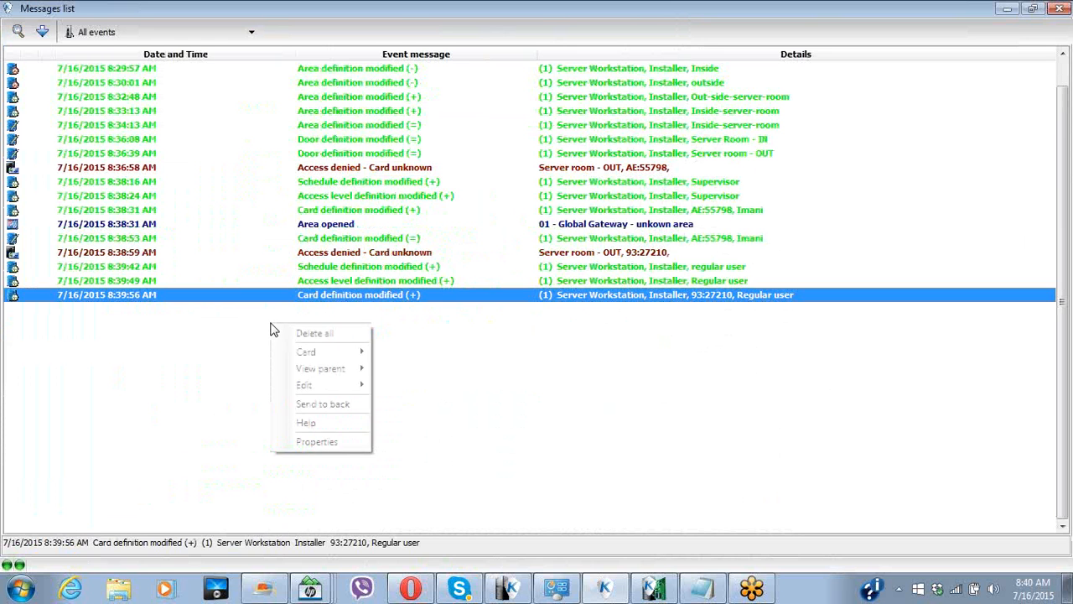
{"action": "left_click", "coordinate": [303, 334]}
{"action": "left_click", "coordinate": [525, 332]}
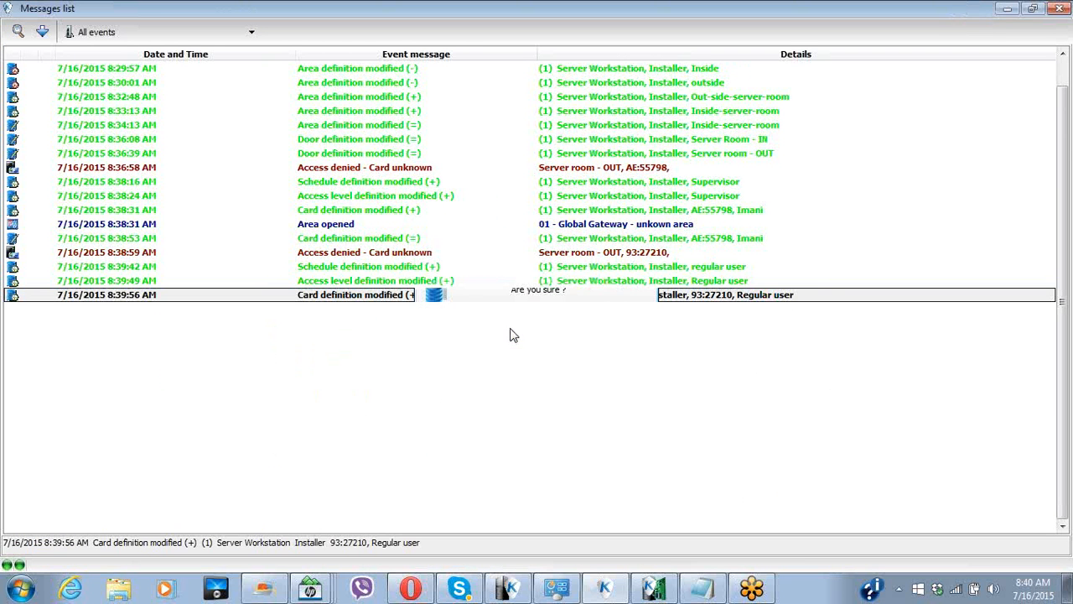
{"action": "left_click", "coordinate": [1033, 9]}
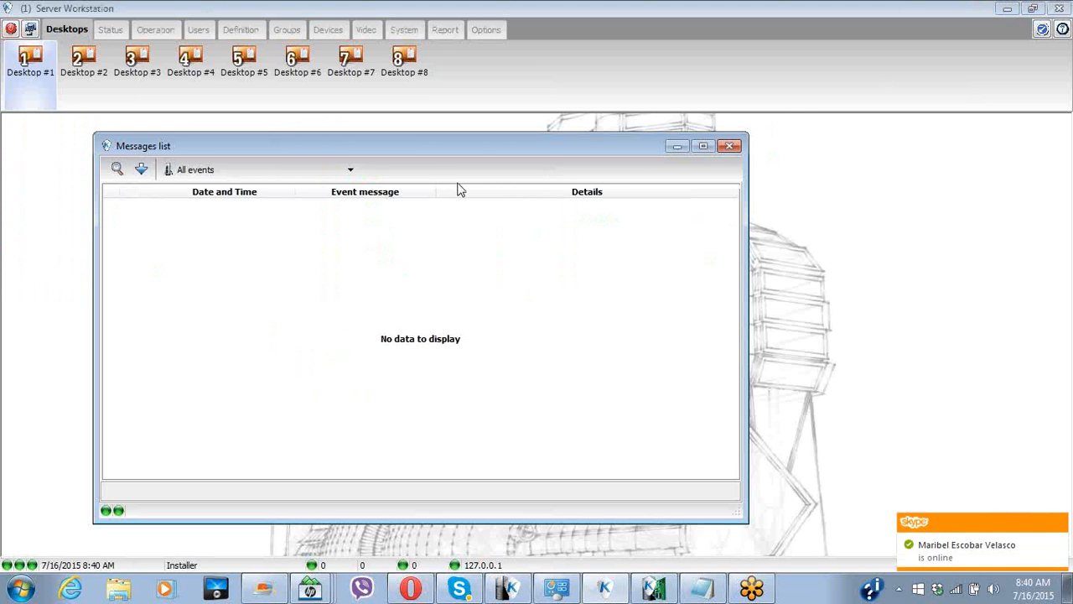
Step: Reopen the messages list through the Desktop #1 properties and reposition its window just below the toolbar
{"action": "left_click_drag", "start_coordinate": [481, 144], "coordinate": [446, 151]}
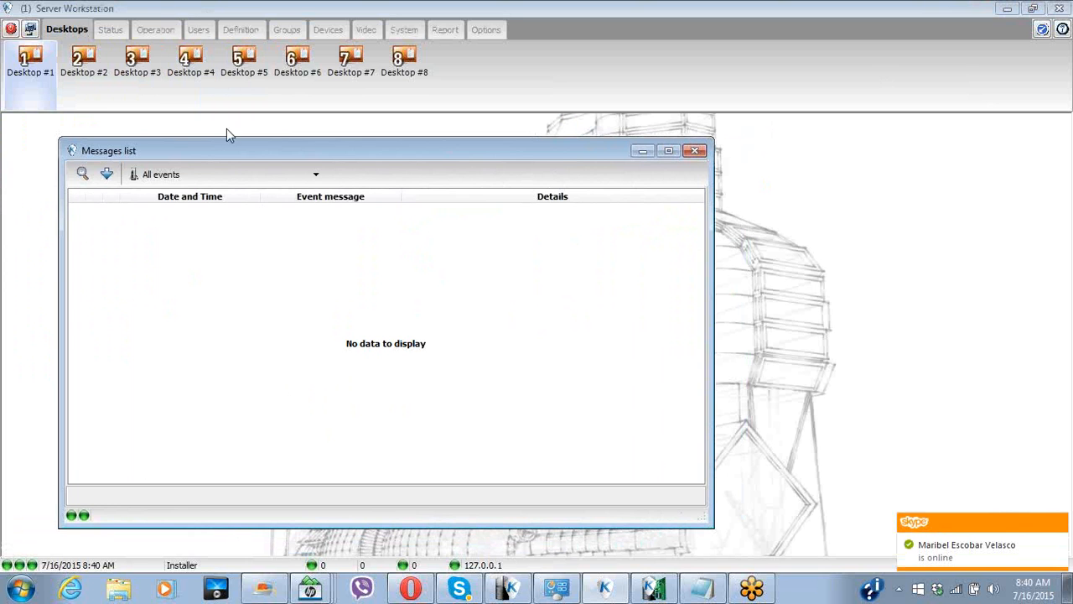
{"action": "right_click", "coordinate": [39, 82]}
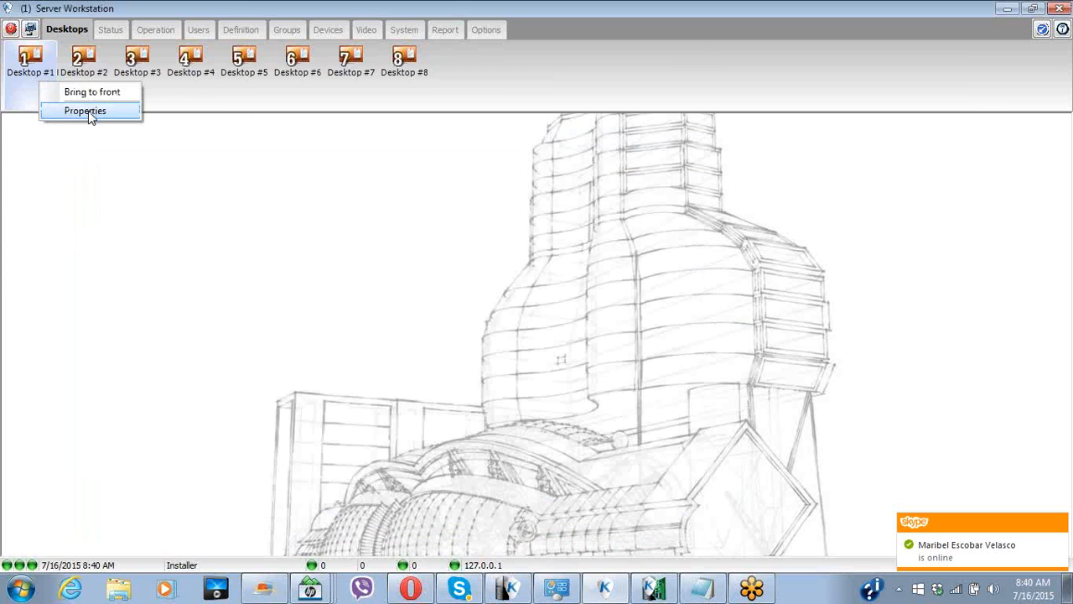
{"action": "left_click", "coordinate": [89, 110]}
{"action": "left_click", "coordinate": [386, 143]}
{"action": "left_click", "coordinate": [654, 109]}
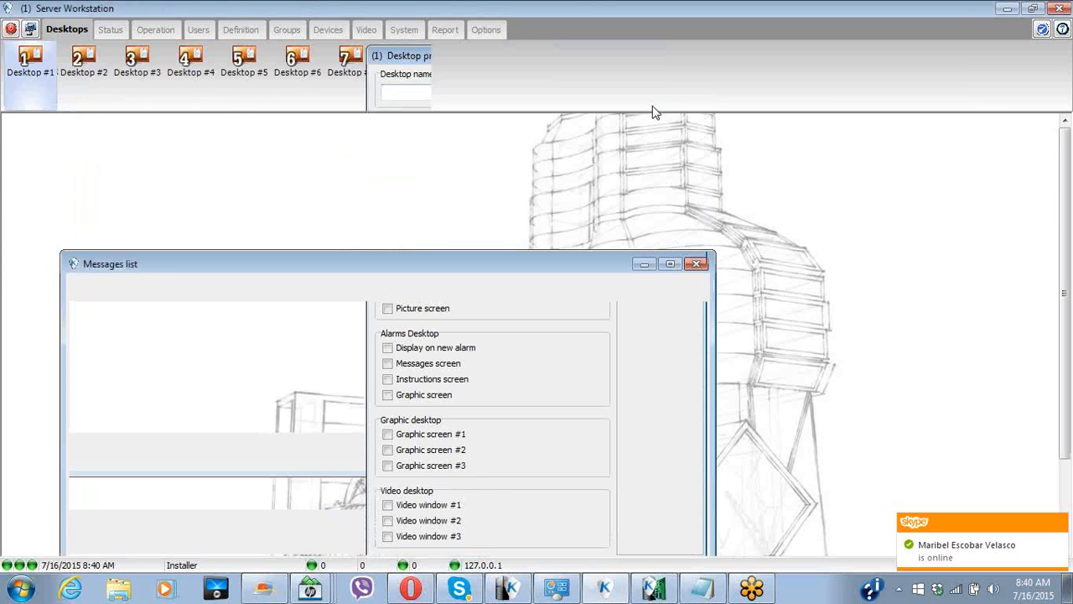
{"action": "left_click_drag", "start_coordinate": [384, 266], "coordinate": [330, 129]}
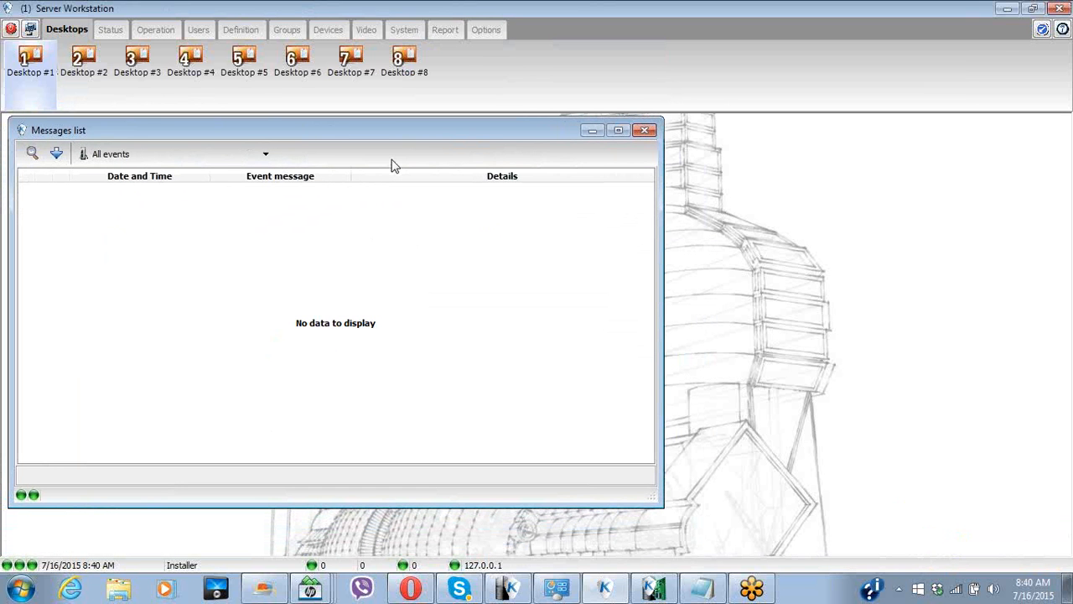
Step: View which cards are in the 01 - Global Gateway unknown area, and close the area report
{"action": "left_click", "coordinate": [155, 30]}
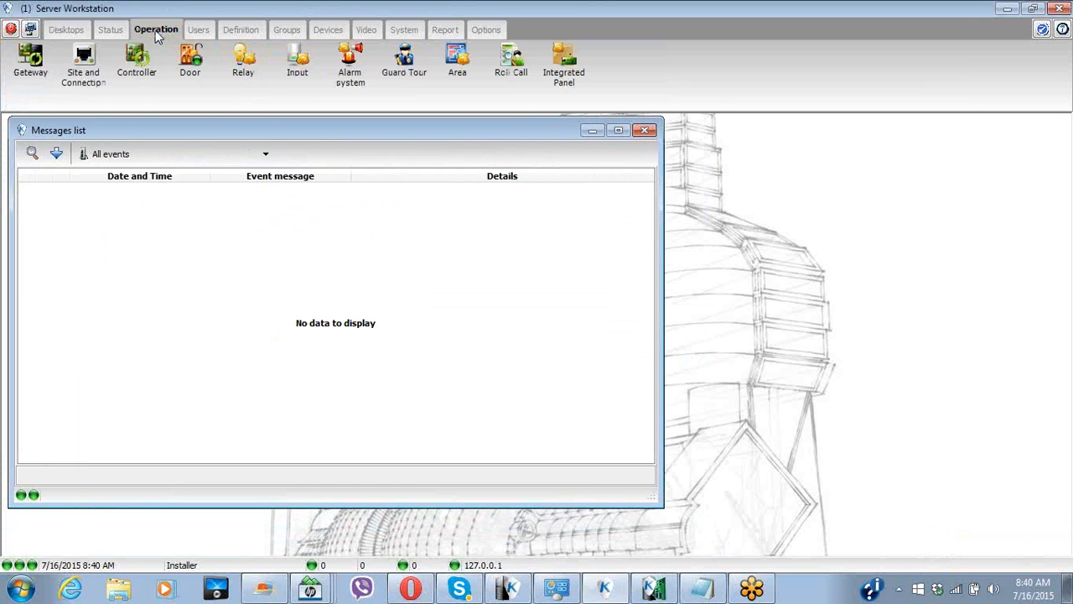
{"action": "left_click", "coordinate": [455, 65]}
{"action": "left_click", "coordinate": [395, 166]}
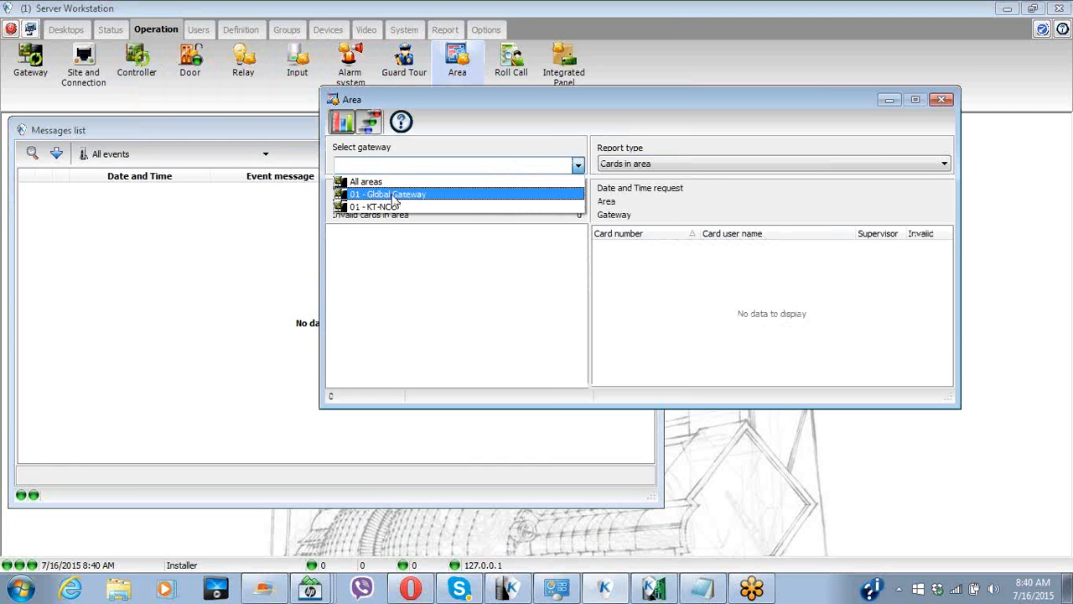
{"action": "left_click", "coordinate": [393, 198]}
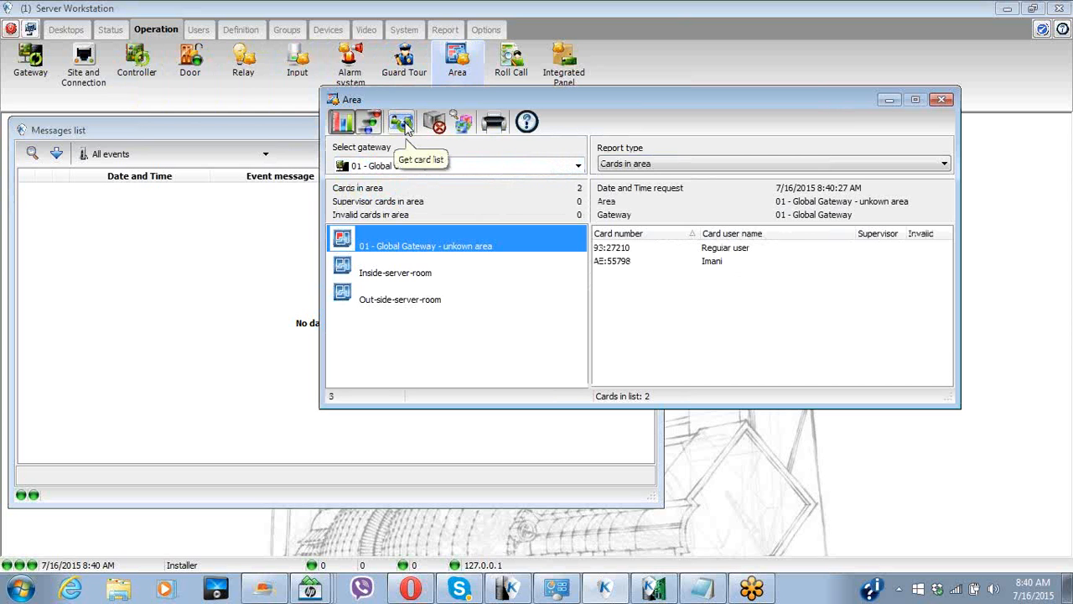
{"action": "left_click_drag", "start_coordinate": [631, 97], "coordinate": [478, 166]}
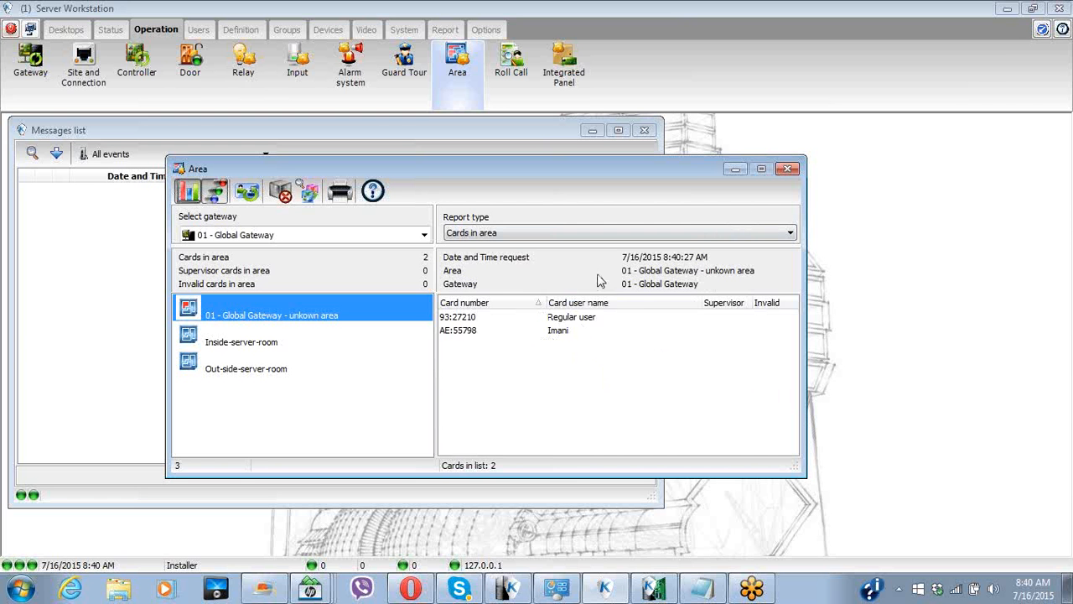
{"action": "left_click", "coordinate": [788, 169]}
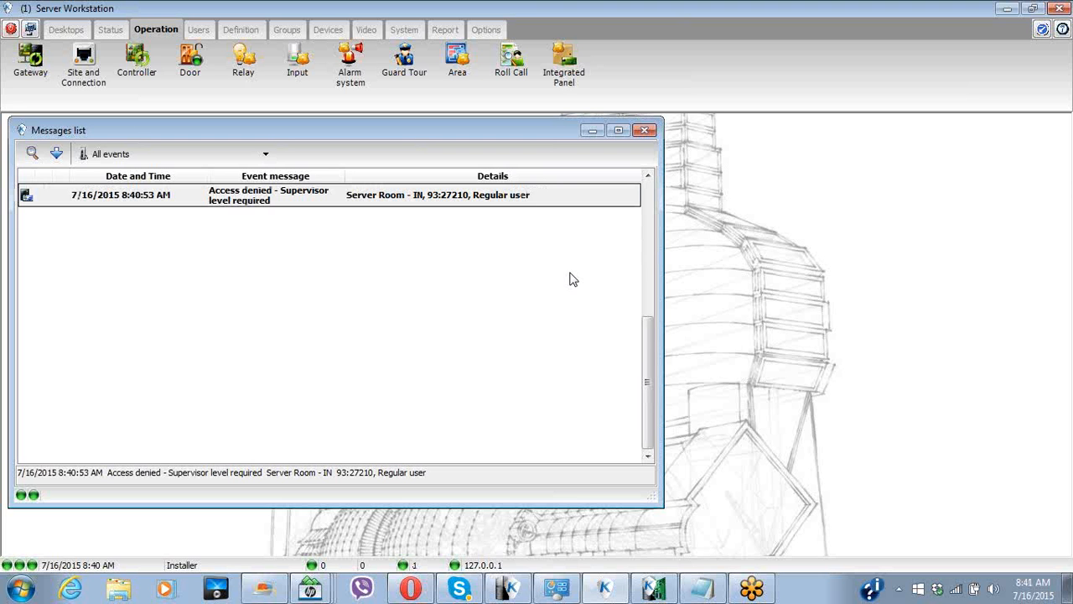
Step: Examine the access and area events logged for the Server Room - IN door in the messages list
{"action": "left_click", "coordinate": [524, 207]}
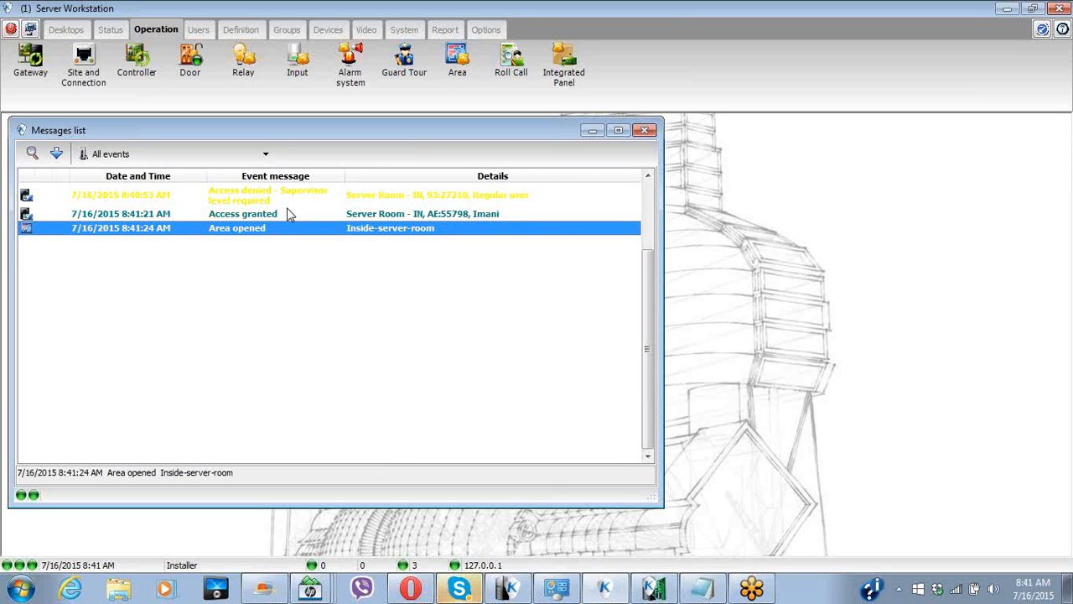
{"action": "left_click", "coordinate": [482, 216]}
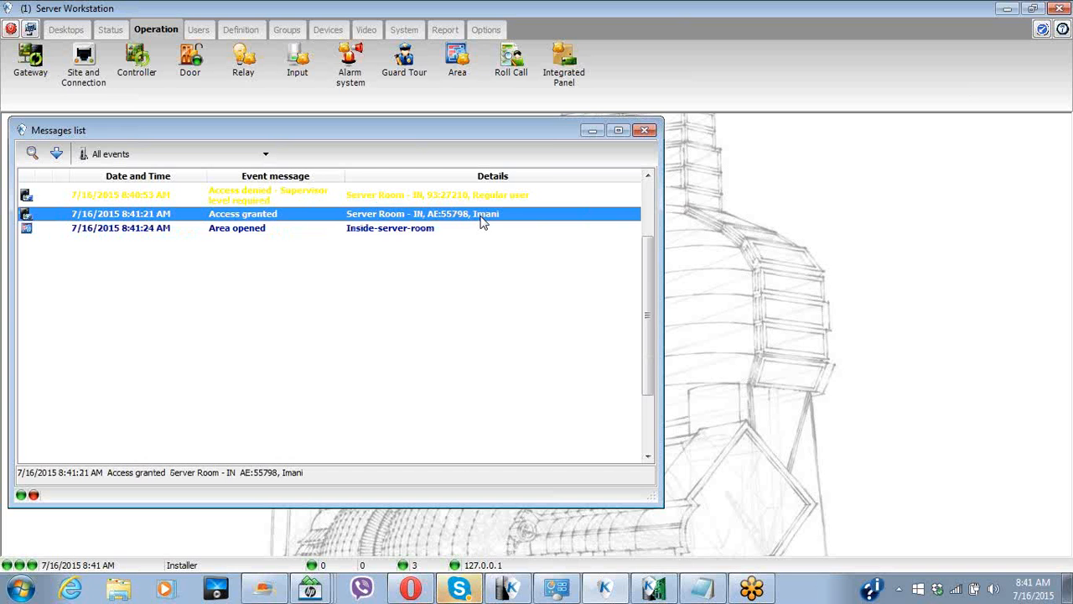
{"action": "left_click", "coordinate": [270, 233]}
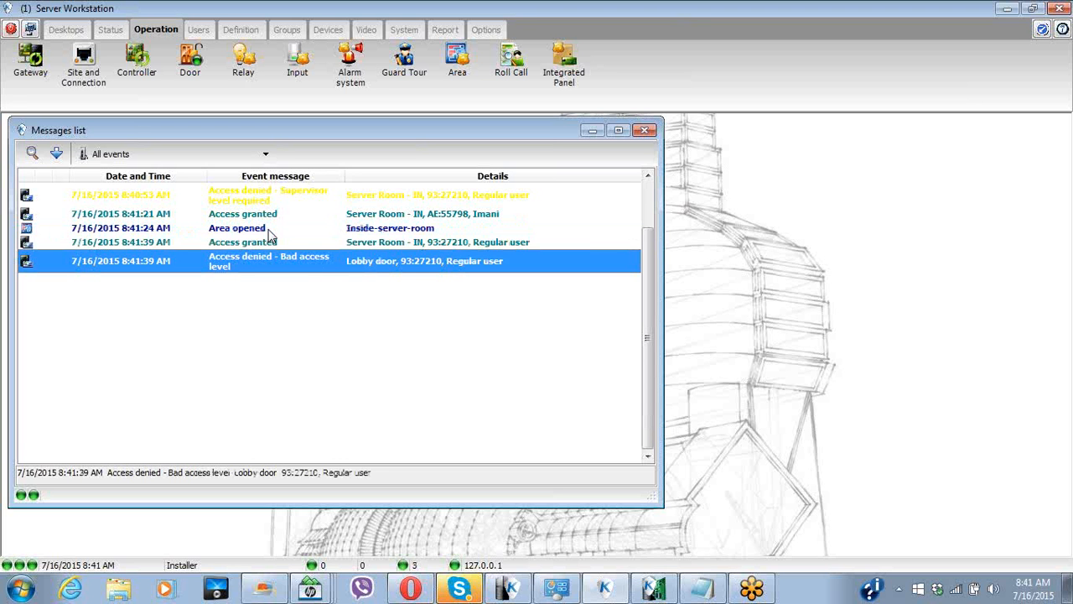
{"action": "right_click", "coordinate": [333, 265]}
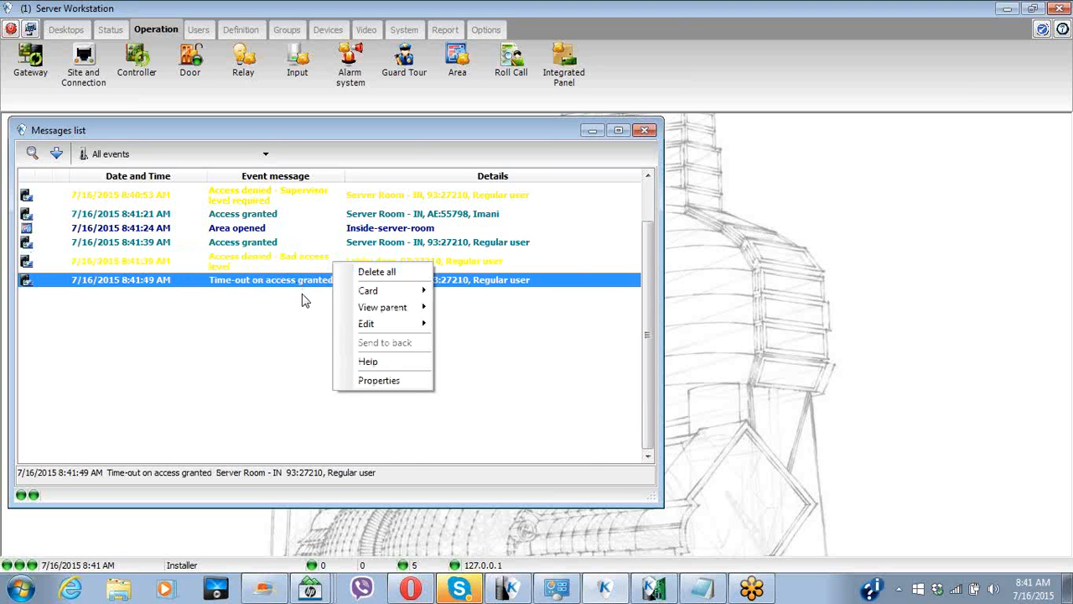
{"action": "left_click", "coordinate": [283, 246]}
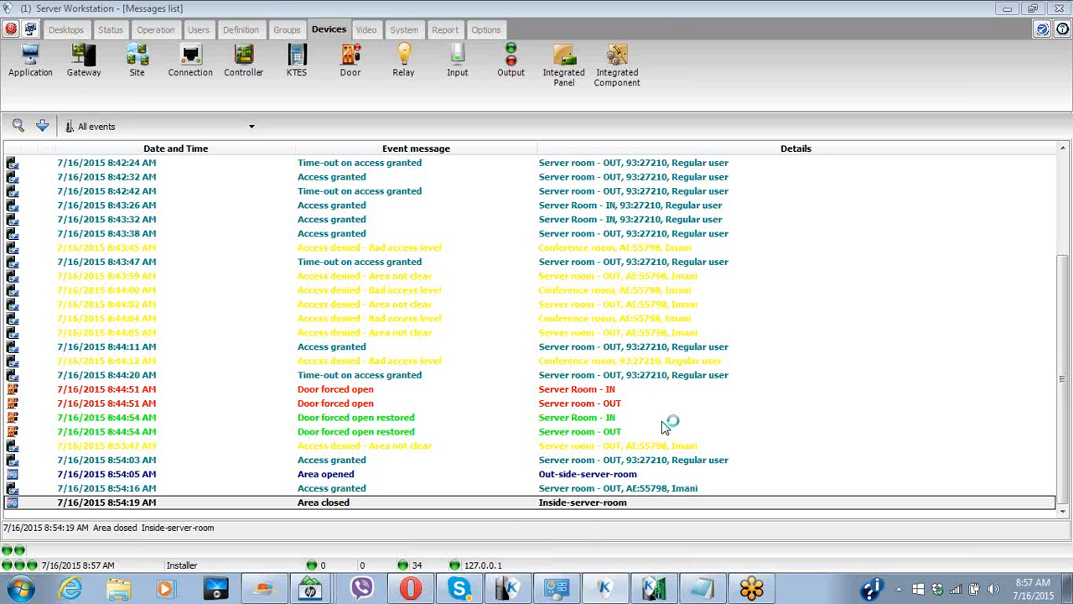
Step: Clear all the logged access and door events from the messages list
{"action": "right_click", "coordinate": [487, 421]}
{"action": "left_click", "coordinate": [515, 434]}
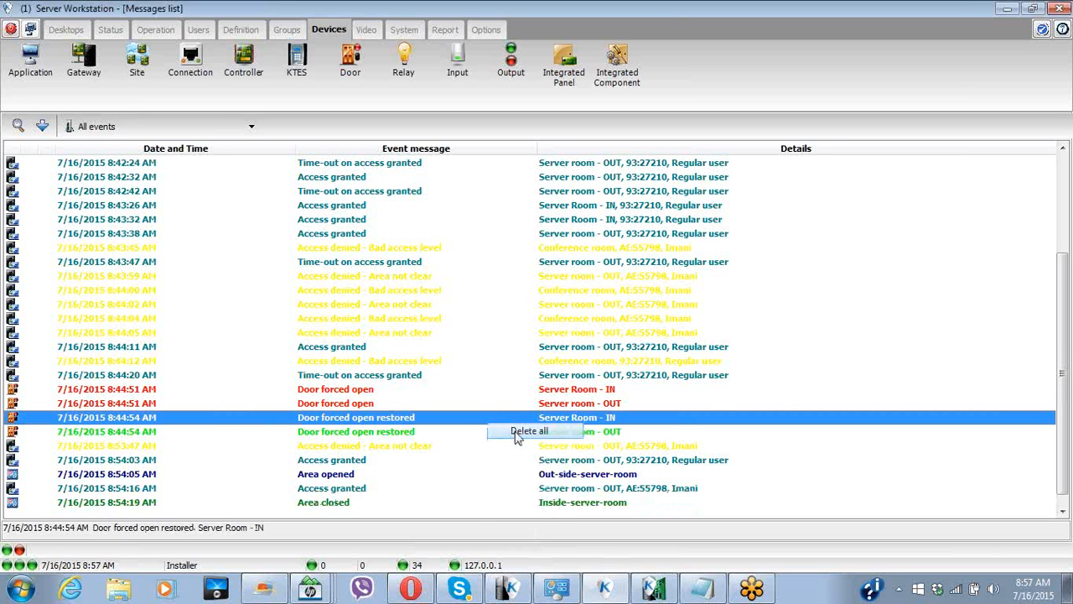
{"action": "left_click", "coordinate": [496, 338]}
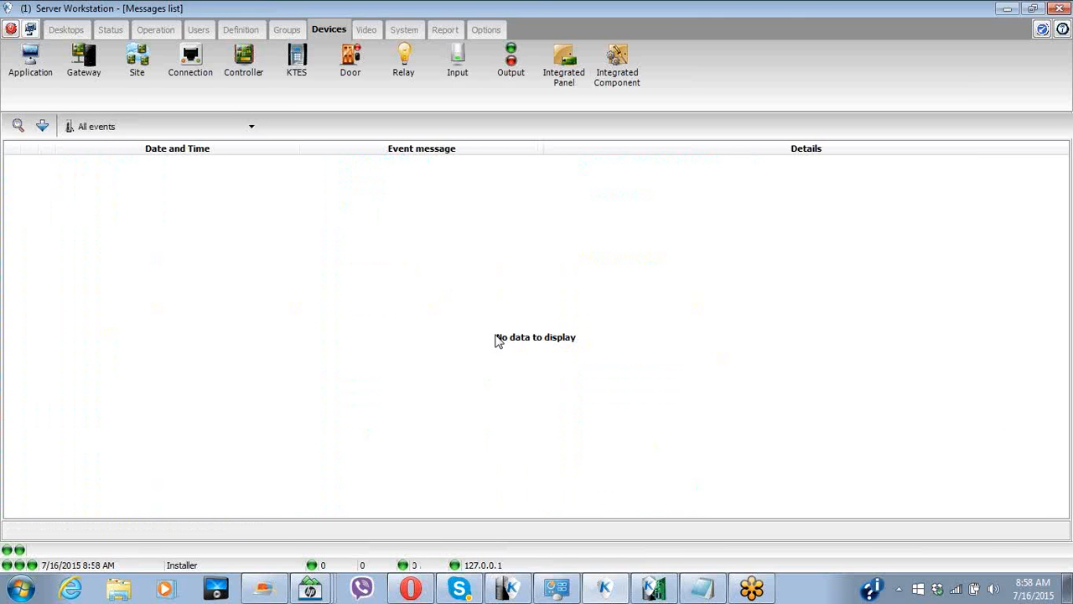
Step: Open the area operation for All areas, get the Global Gateway unknown area's card list and select Inside-server-room
{"action": "left_click", "coordinate": [157, 32]}
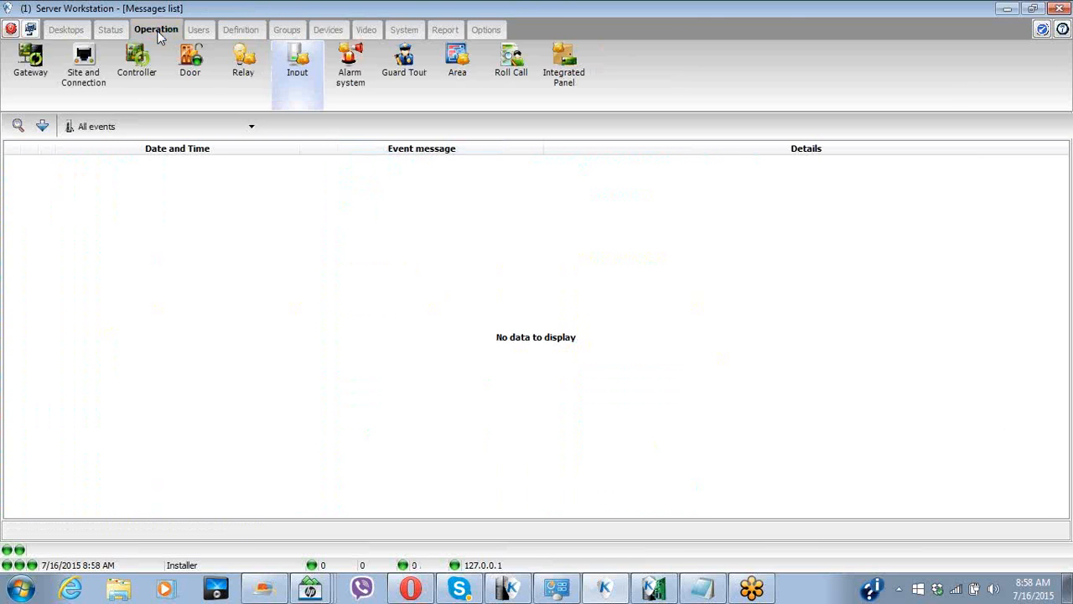
{"action": "left_click", "coordinate": [456, 65]}
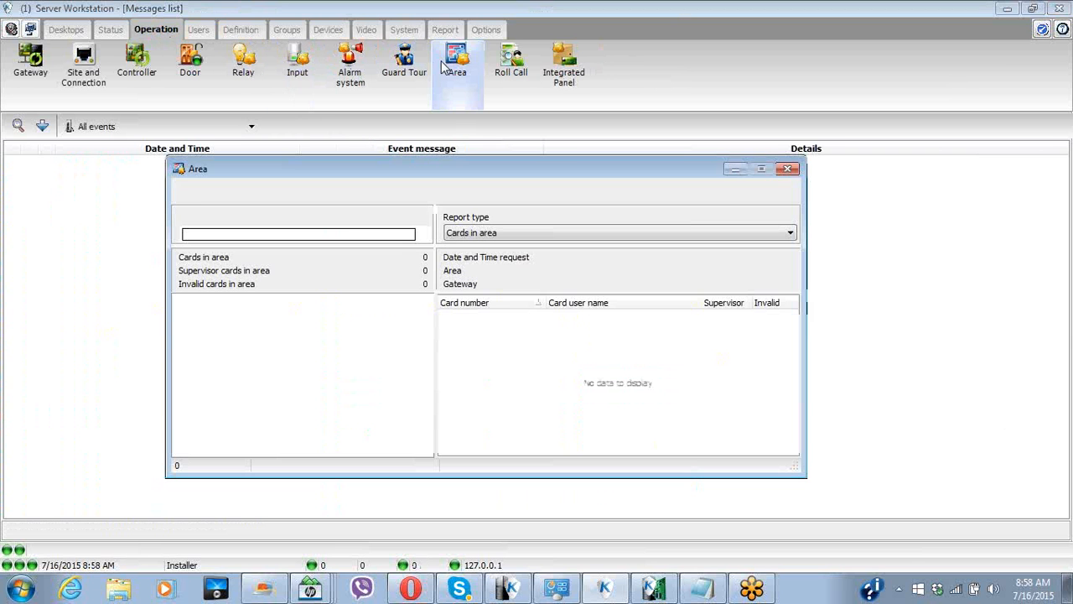
{"action": "left_click", "coordinate": [348, 236]}
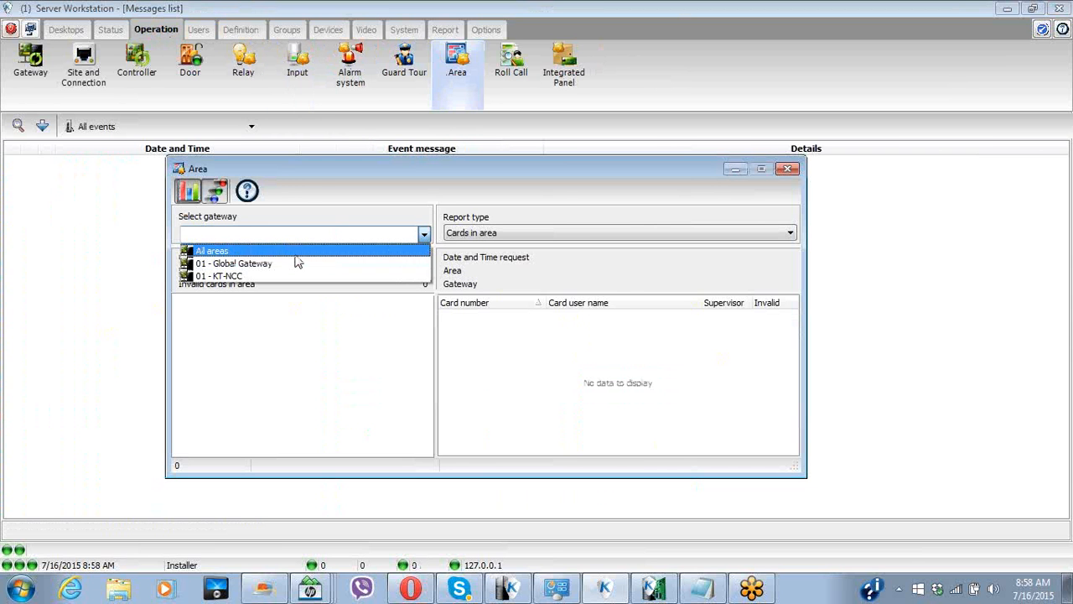
{"action": "left_click", "coordinate": [281, 245]}
{"action": "left_click", "coordinate": [247, 192]}
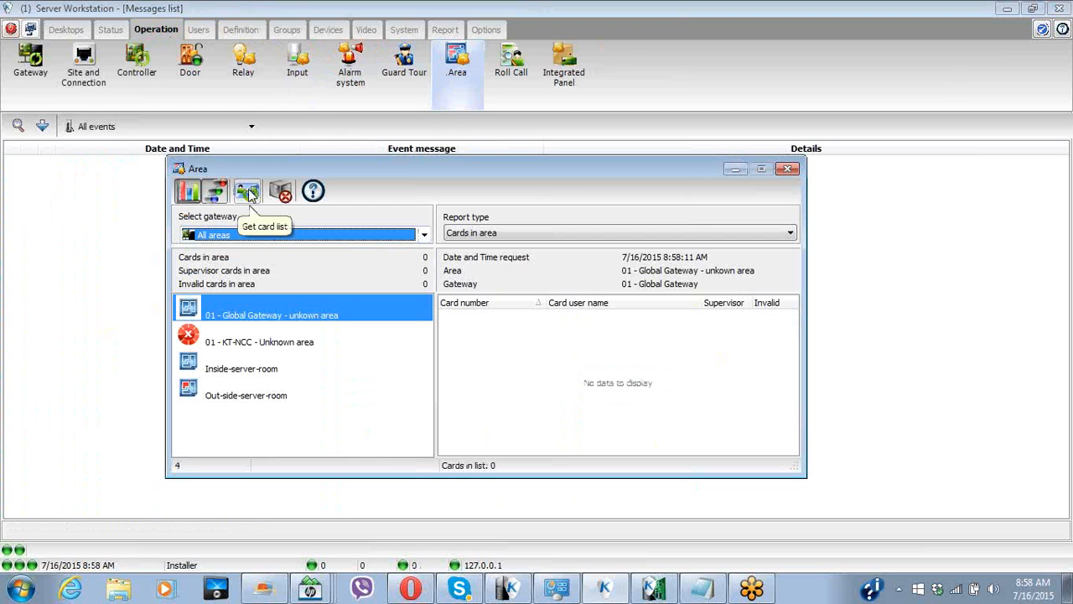
{"action": "left_click", "coordinate": [256, 371]}
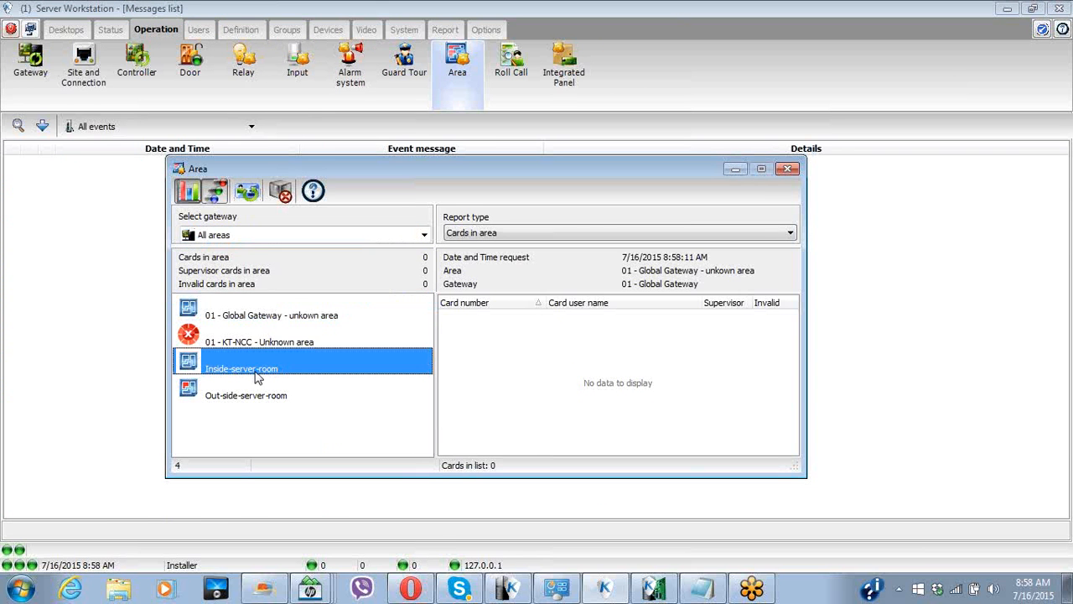
Step: Limit the area view to 01 - Global Gateway, look through its areas and refresh the unknown area's card list
{"action": "left_click", "coordinate": [269, 239]}
{"action": "left_click", "coordinate": [266, 254]}
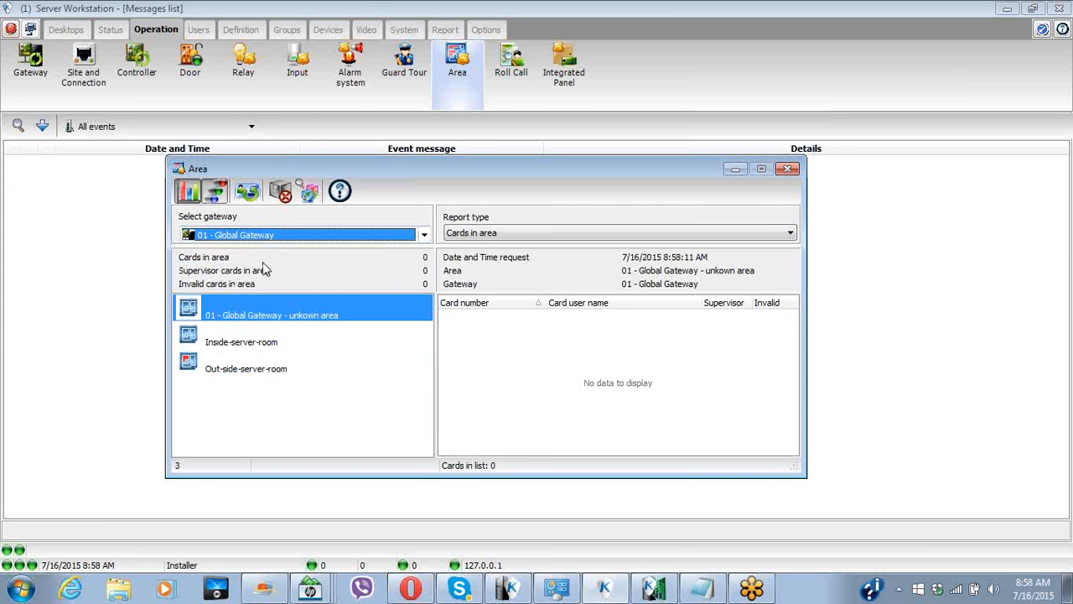
{"action": "left_click", "coordinate": [255, 348]}
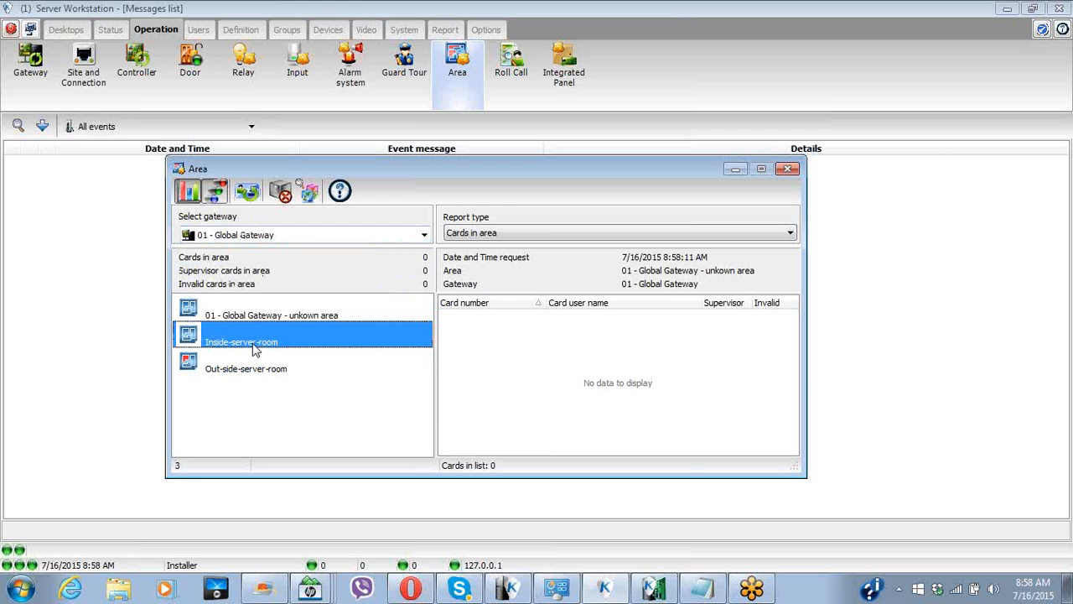
{"action": "left_click", "coordinate": [255, 374]}
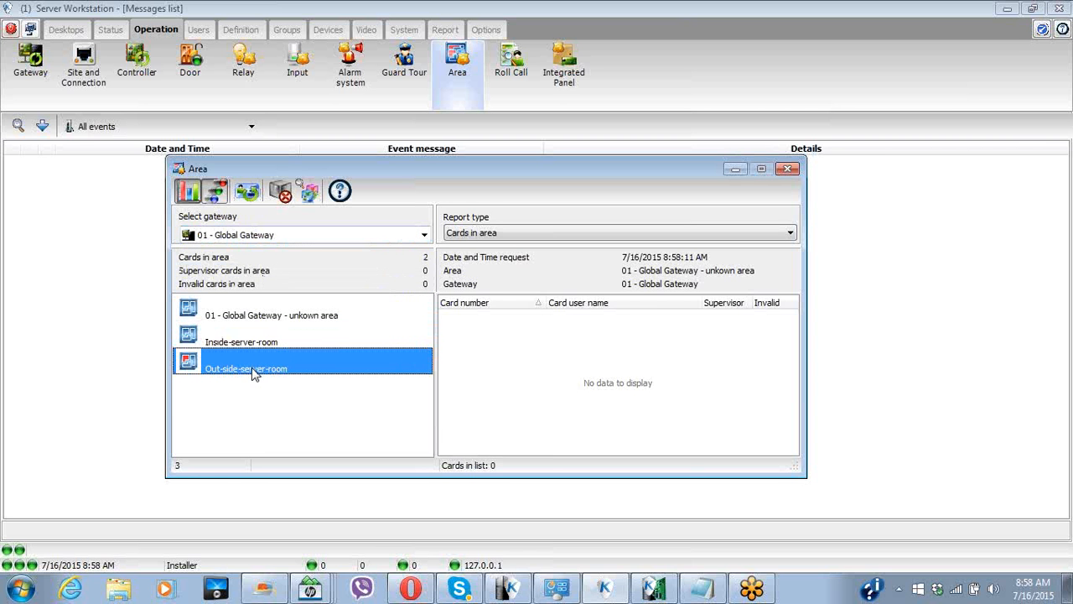
{"action": "left_click", "coordinate": [244, 317]}
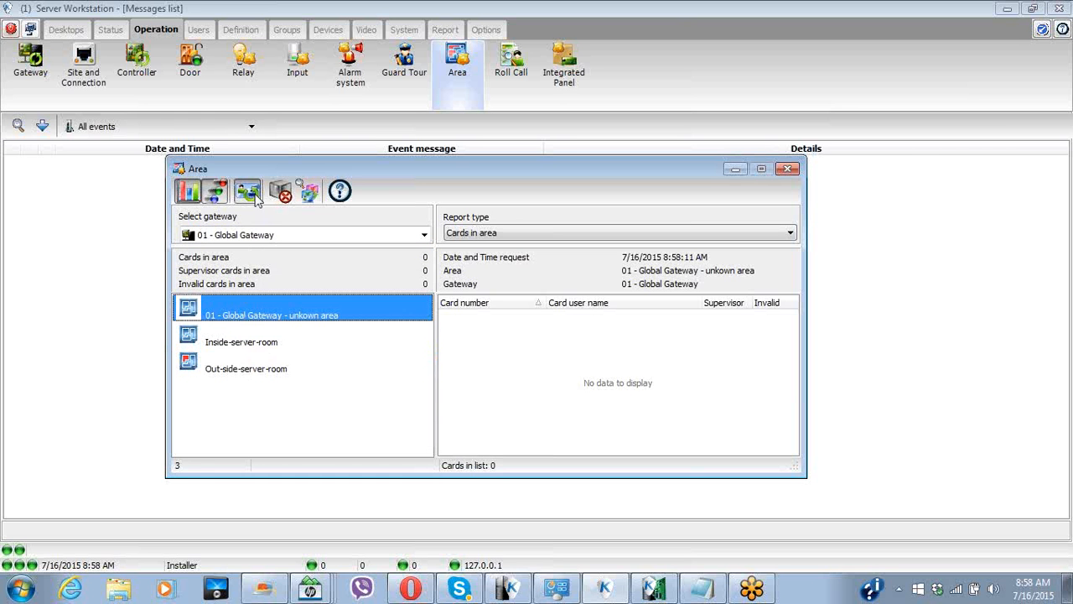
{"action": "left_click", "coordinate": [254, 196]}
Step: Get the card lists for the Inside-server-room and Out-side-server-room areas
{"action": "left_click", "coordinate": [249, 343]}
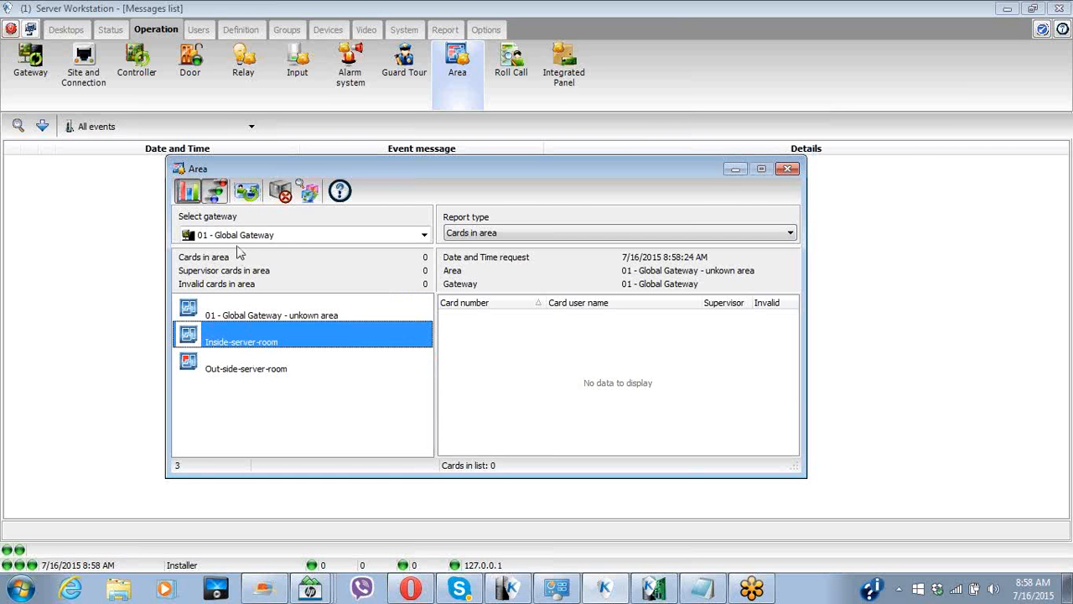
{"action": "left_click", "coordinate": [246, 193]}
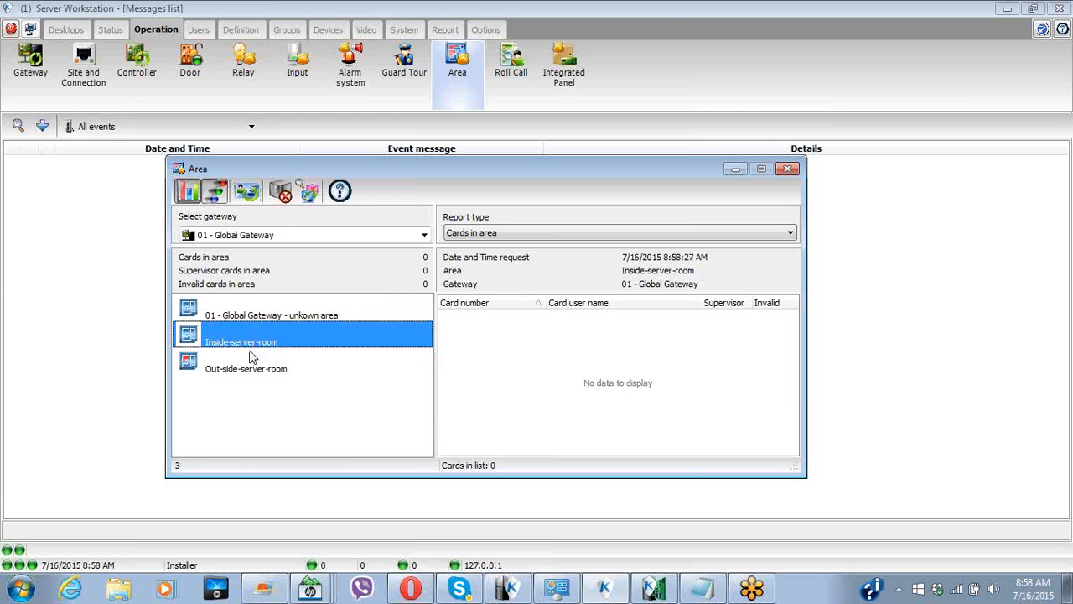
{"action": "left_click", "coordinate": [249, 369]}
{"action": "left_click", "coordinate": [254, 195]}
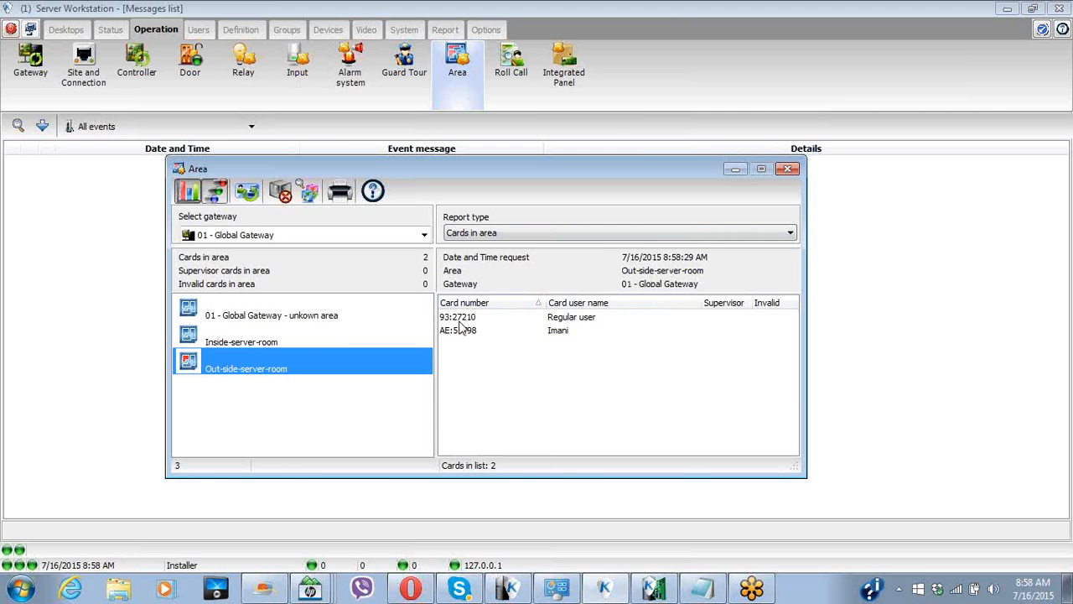
Step: Select the Inside-server-room area to check its cards and close the area operation window
{"action": "left_click", "coordinate": [263, 345]}
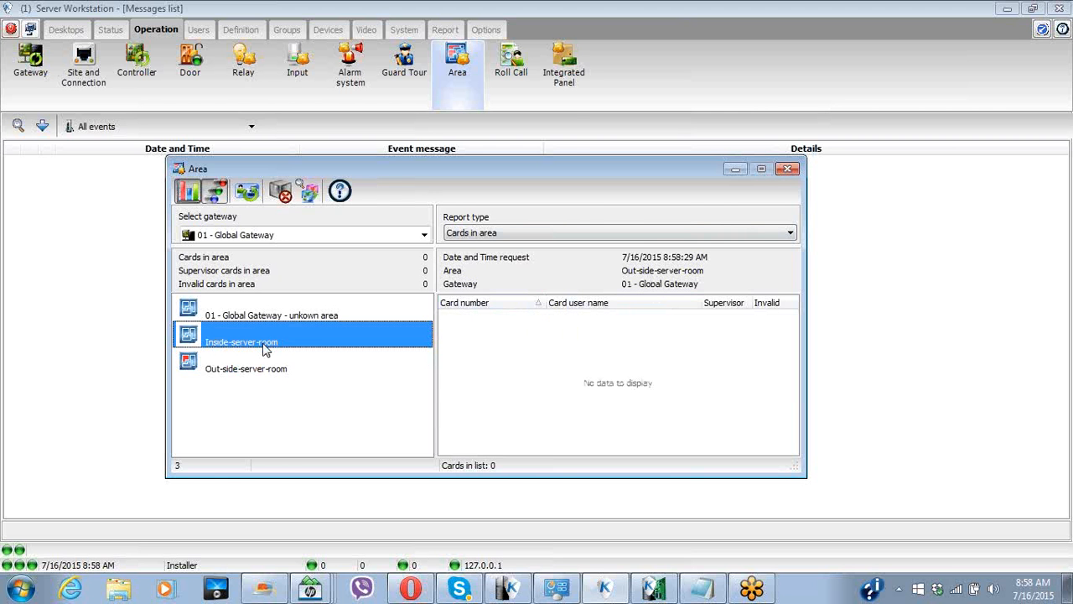
{"action": "left_click", "coordinate": [787, 170]}
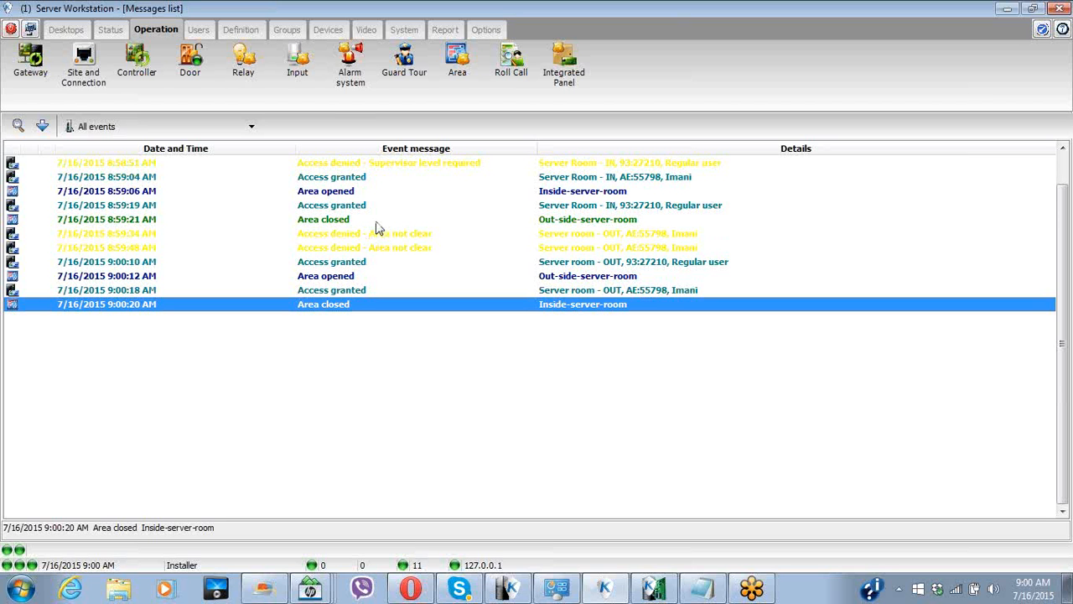
Step: Open the Inside-server-room area definition and show its miscellaneous supervisor and area transfer settings
{"action": "left_click", "coordinate": [240, 30]}
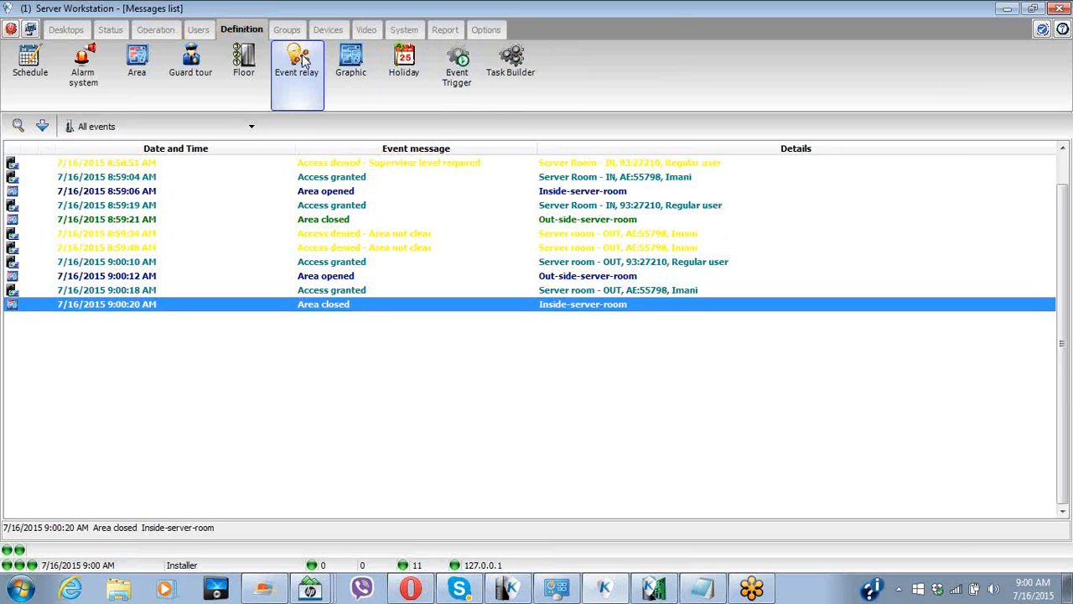
{"action": "left_click", "coordinate": [151, 61]}
{"action": "left_click", "coordinate": [276, 230]}
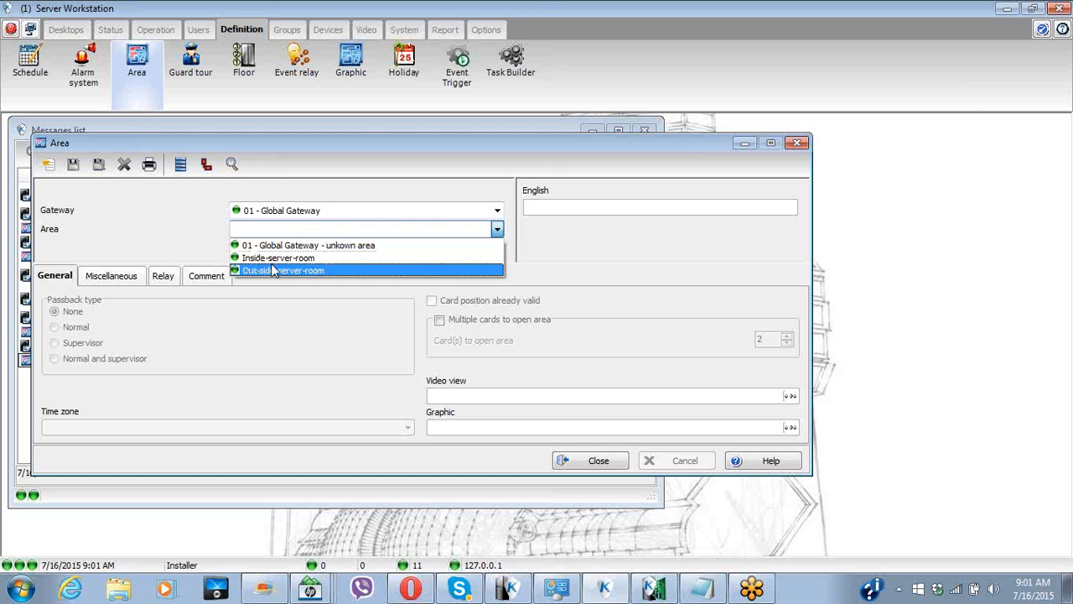
{"action": "left_click", "coordinate": [275, 258]}
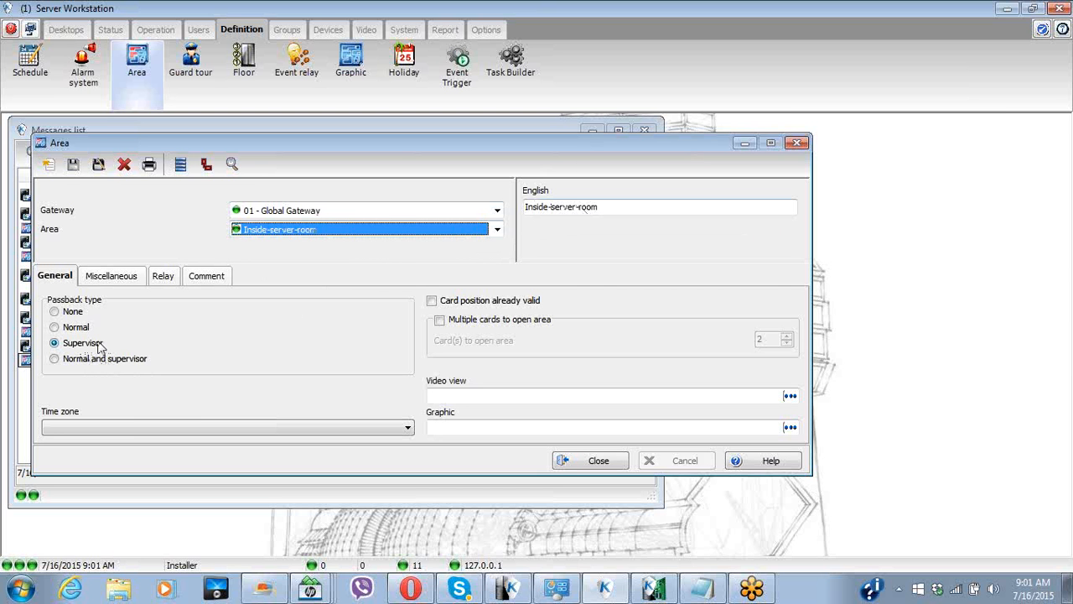
{"action": "left_click", "coordinate": [125, 283]}
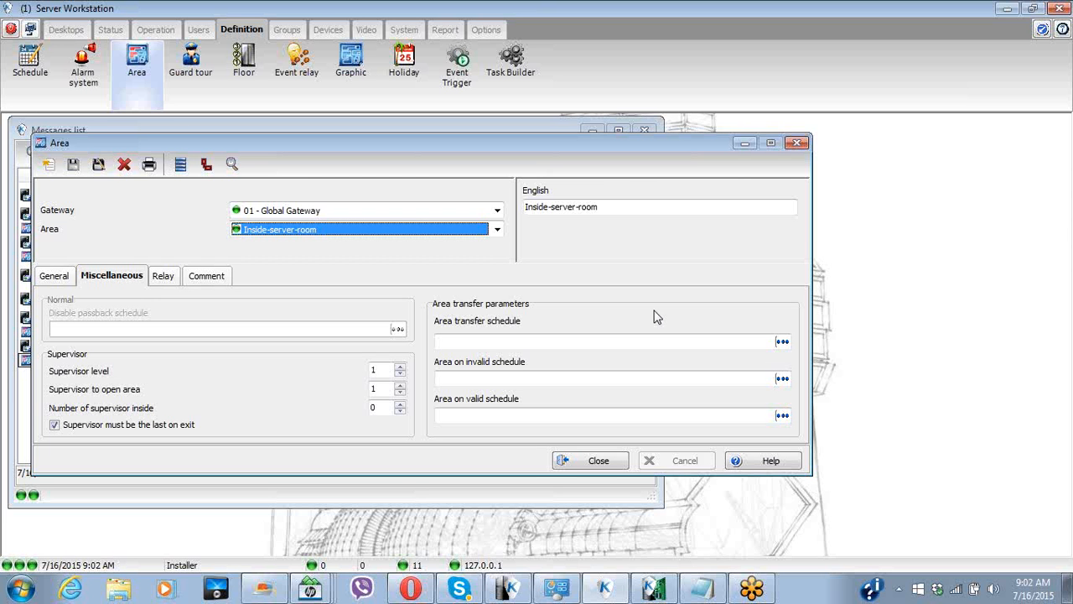
Step: Create a new schedule from the area transfer schedule setting and name it everyone out
{"action": "right_click", "coordinate": [618, 350]}
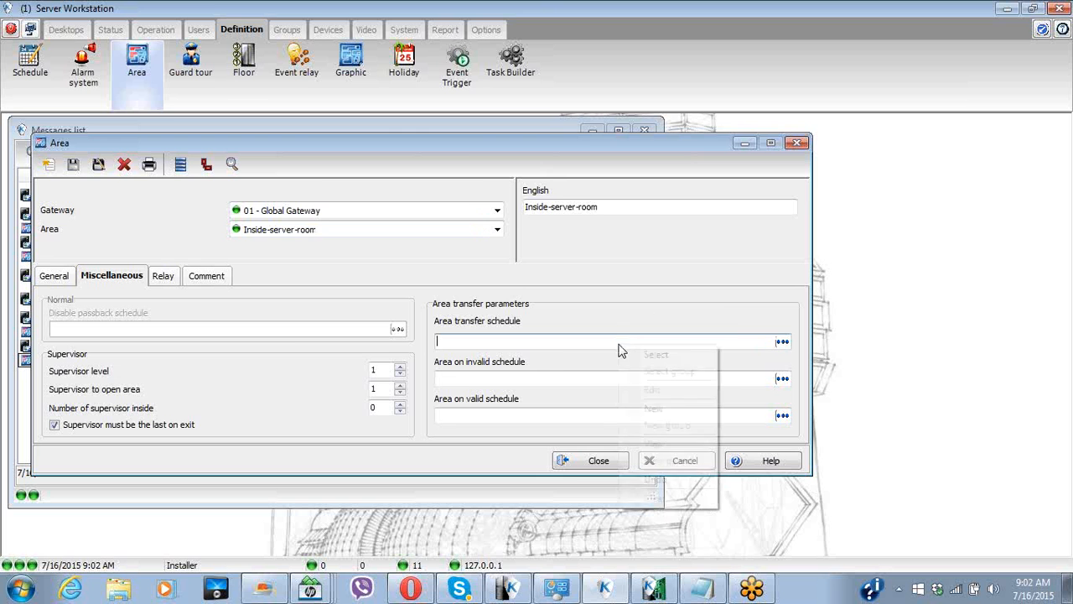
{"action": "left_click", "coordinate": [659, 406]}
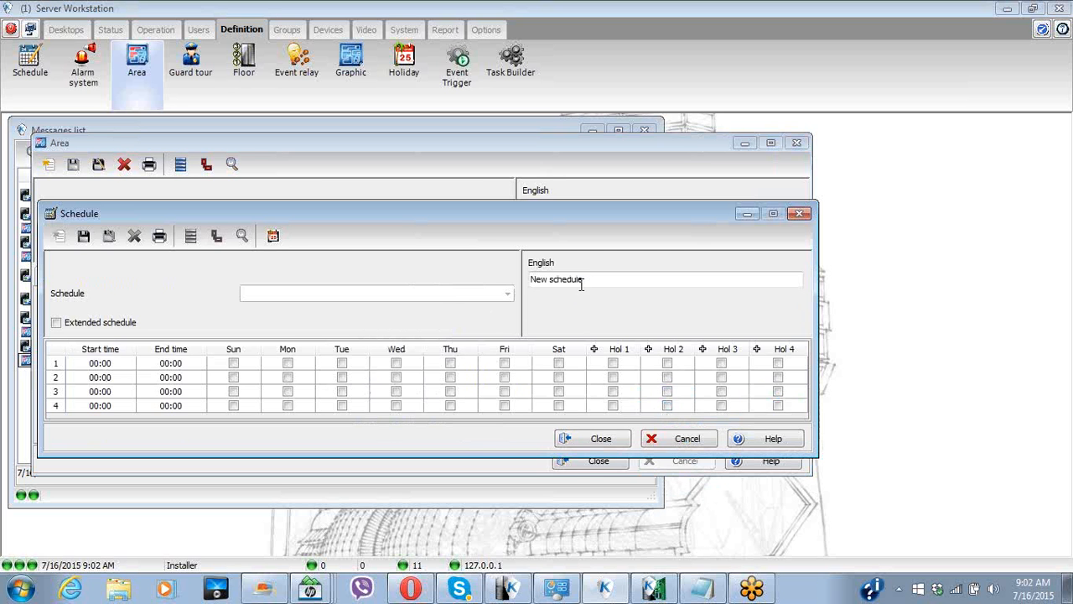
{"action": "left_click_drag", "start_coordinate": [591, 284], "coordinate": [455, 283]}
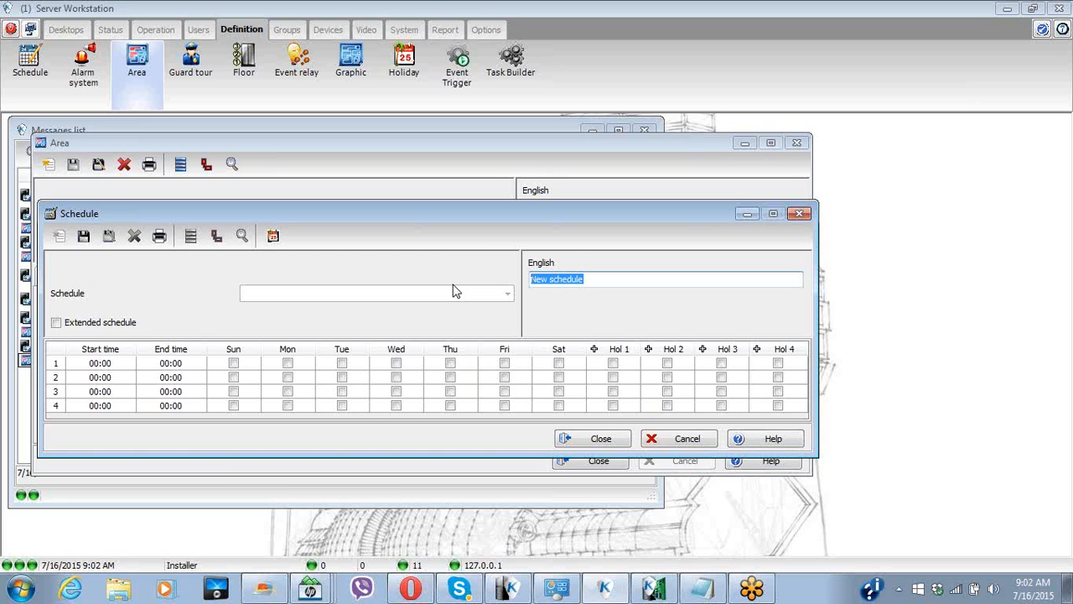
{"action": "type", "text": "everyone "}
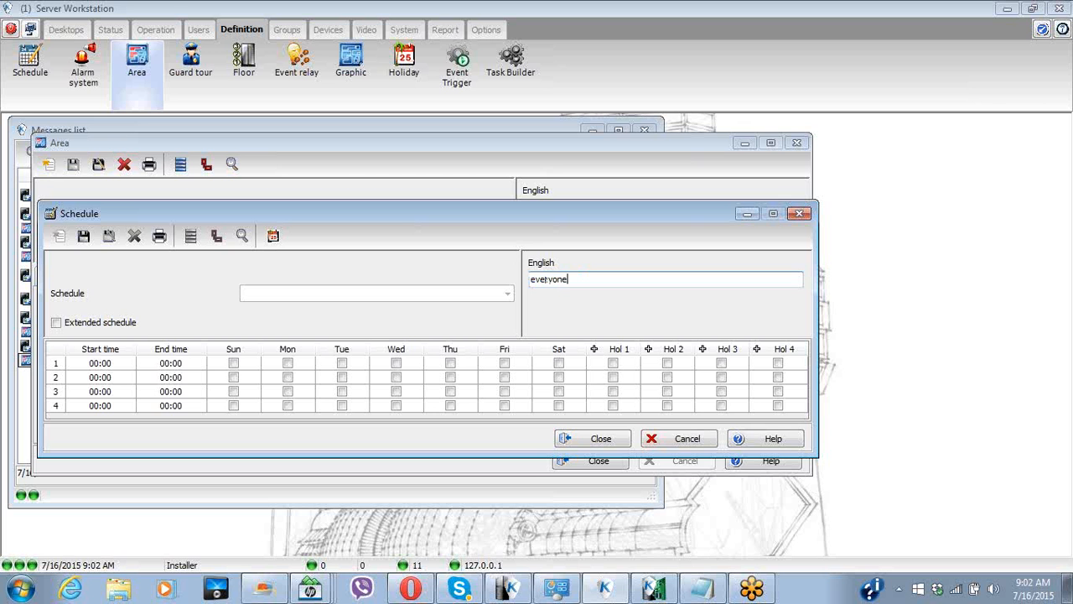
{"action": "type", "text": "out"}
Step: Enable every day from Sunday to Saturday in the first interval of the everyone out schedule
{"action": "left_click", "coordinate": [233, 363]}
{"action": "left_click", "coordinate": [287, 363]}
{"action": "left_click", "coordinate": [343, 364]}
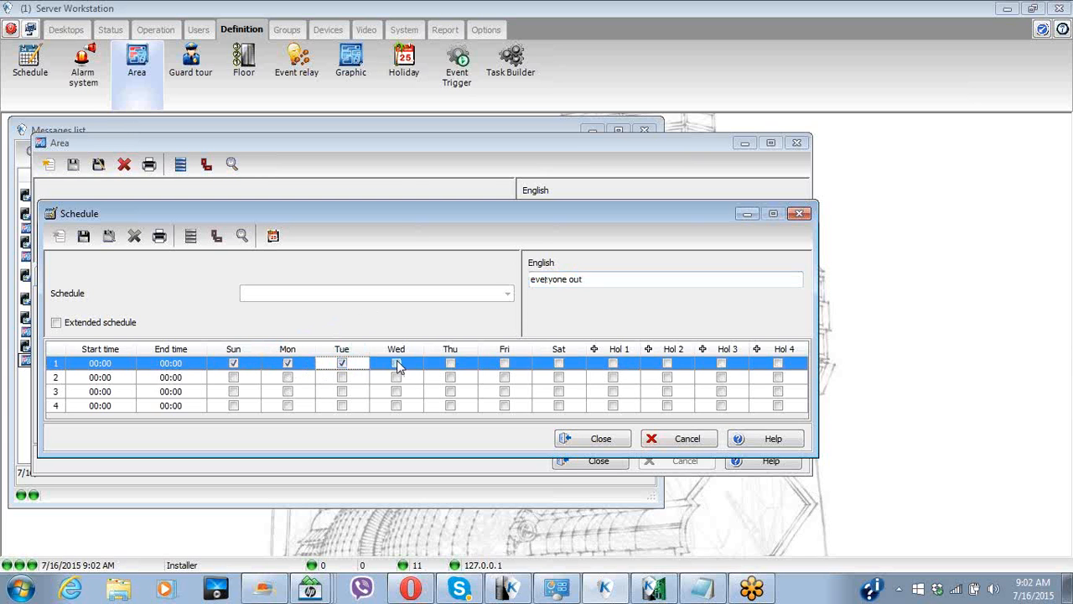
{"action": "left_click", "coordinate": [396, 363]}
{"action": "left_click", "coordinate": [451, 364]}
{"action": "left_click", "coordinate": [505, 364]}
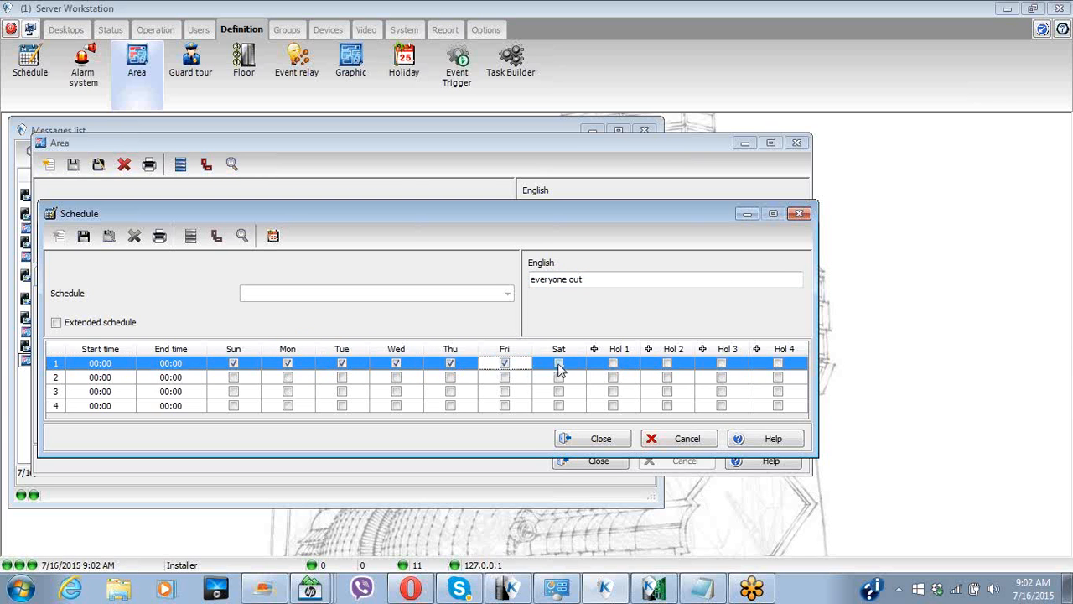
{"action": "left_click", "coordinate": [559, 363]}
Step: Set the first interval to start at 23:59 and end at 24:00, and save the schedule
{"action": "left_click", "coordinate": [98, 364]}
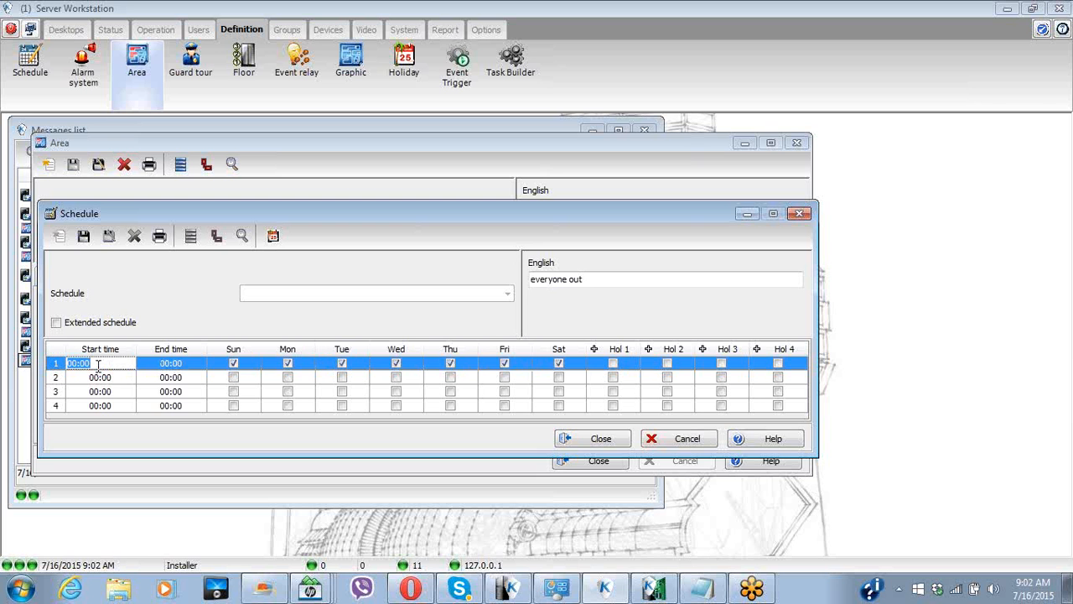
{"action": "type", "text": "23:59"}
{"action": "key", "text": "Tab"}
{"action": "type", "text": "2400"}
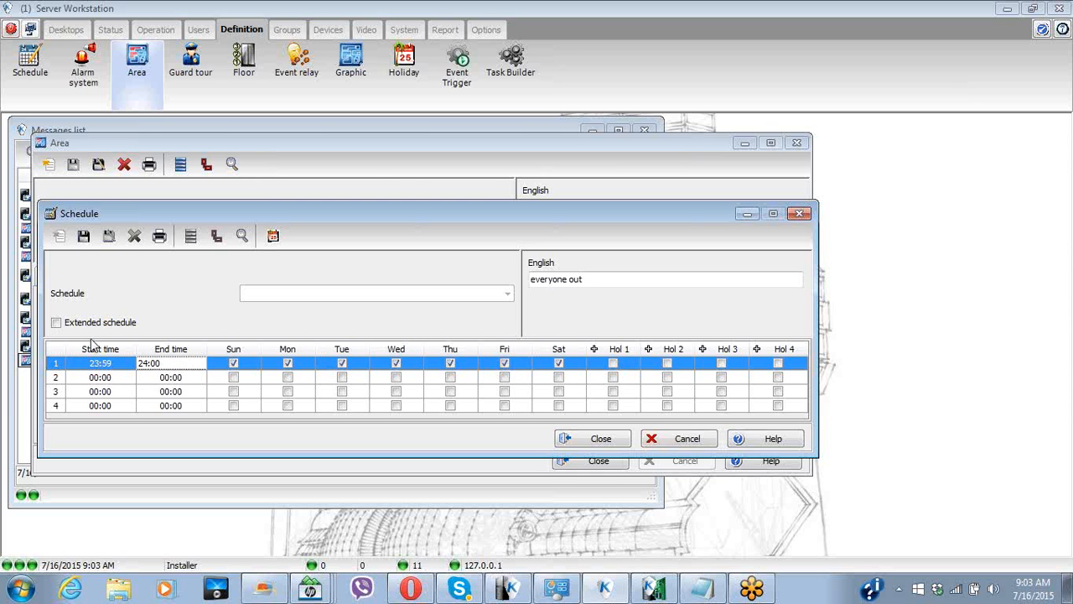
{"action": "left_click", "coordinate": [83, 238]}
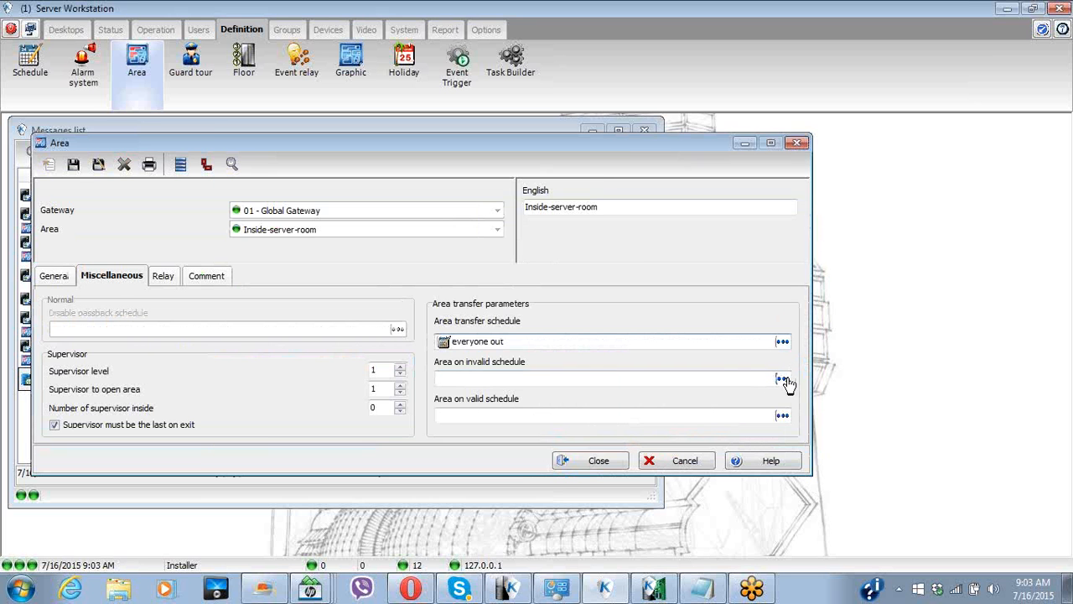
Step: Try Inside-server-room as the area on invalid schedule and Out-side-server-room as the area on valid schedule, and discard the area modifications
{"action": "left_click", "coordinate": [781, 378]}
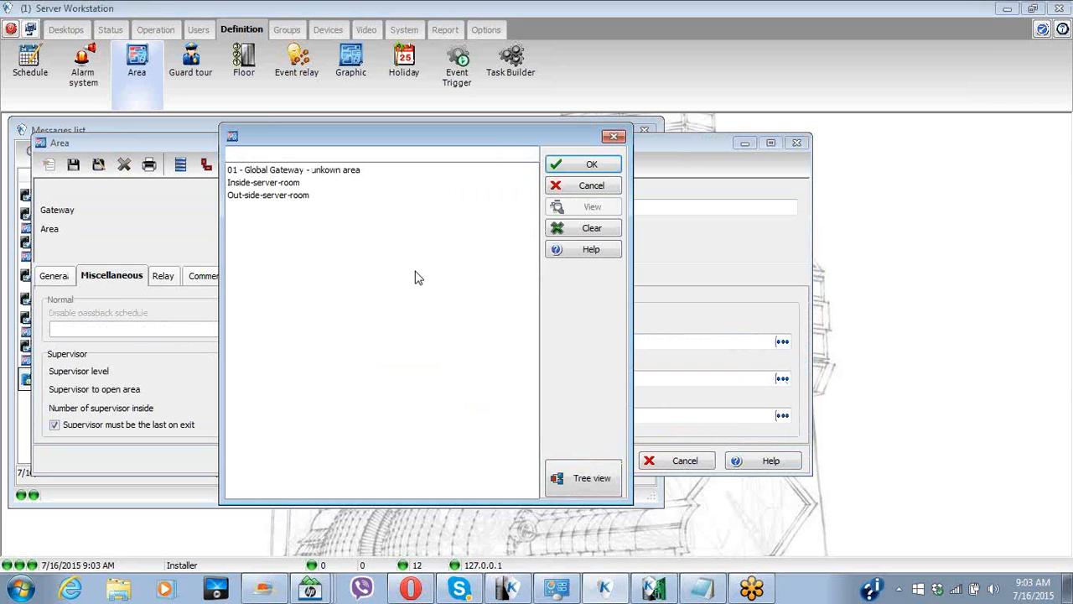
{"action": "left_click", "coordinate": [294, 185]}
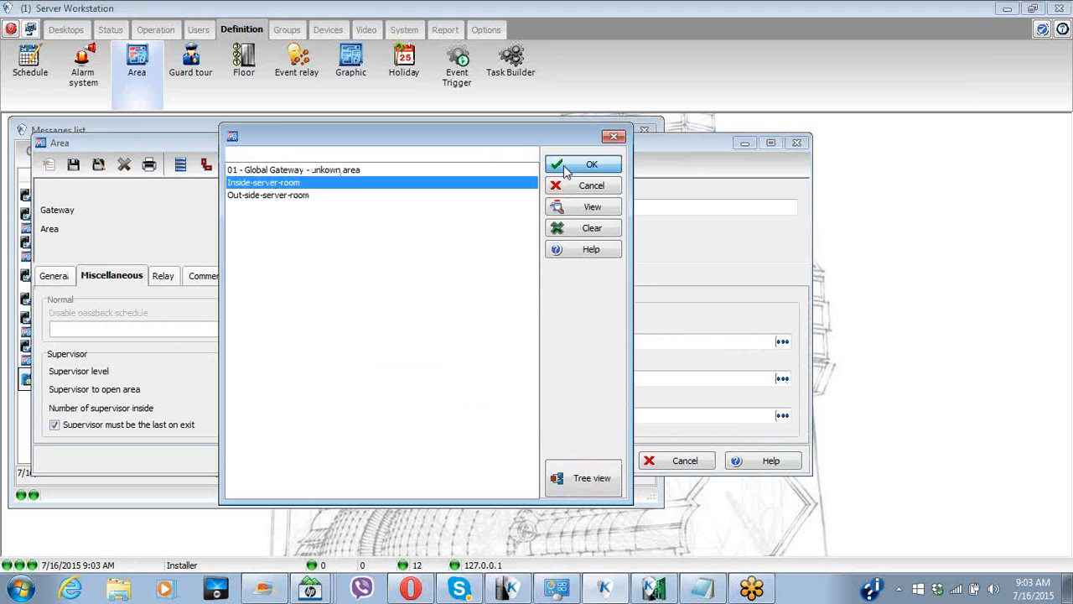
{"action": "double_click", "coordinate": [294, 189]}
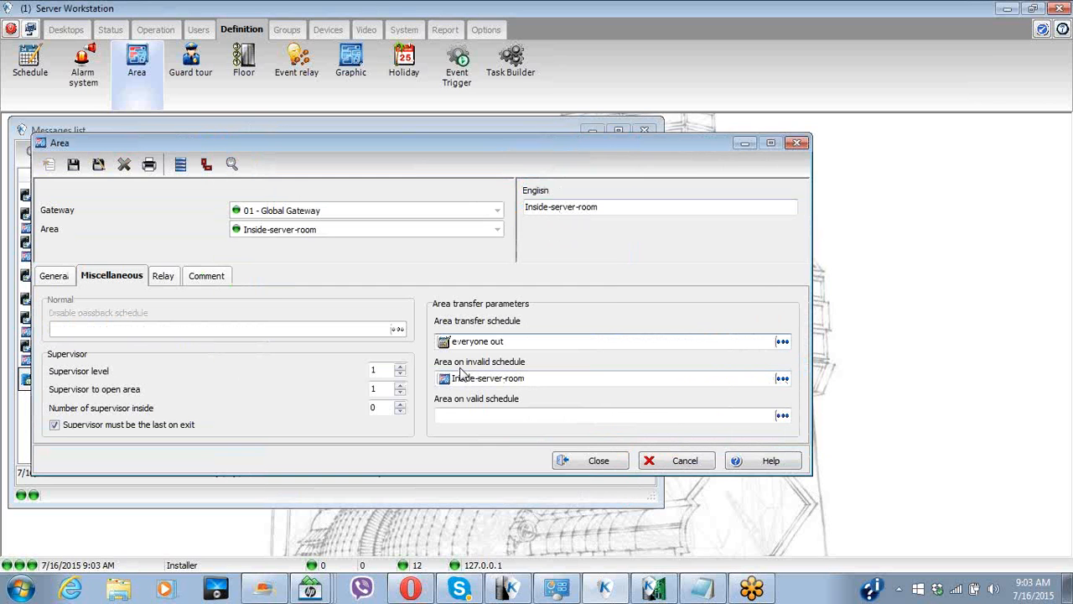
{"action": "left_click", "coordinate": [785, 416]}
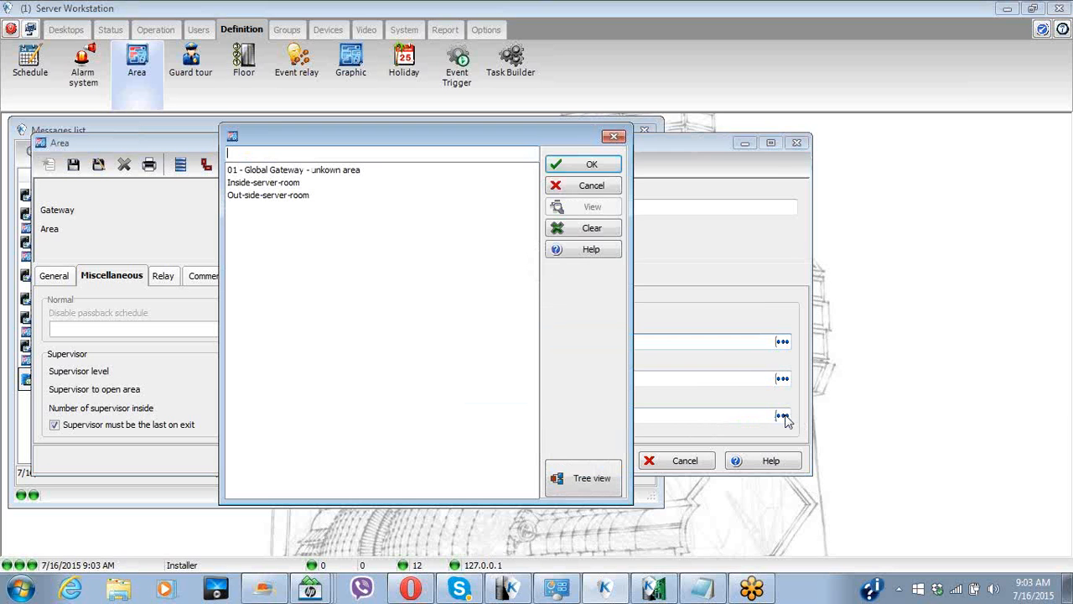
{"action": "left_click", "coordinate": [289, 195]}
{"action": "left_click", "coordinate": [560, 166]}
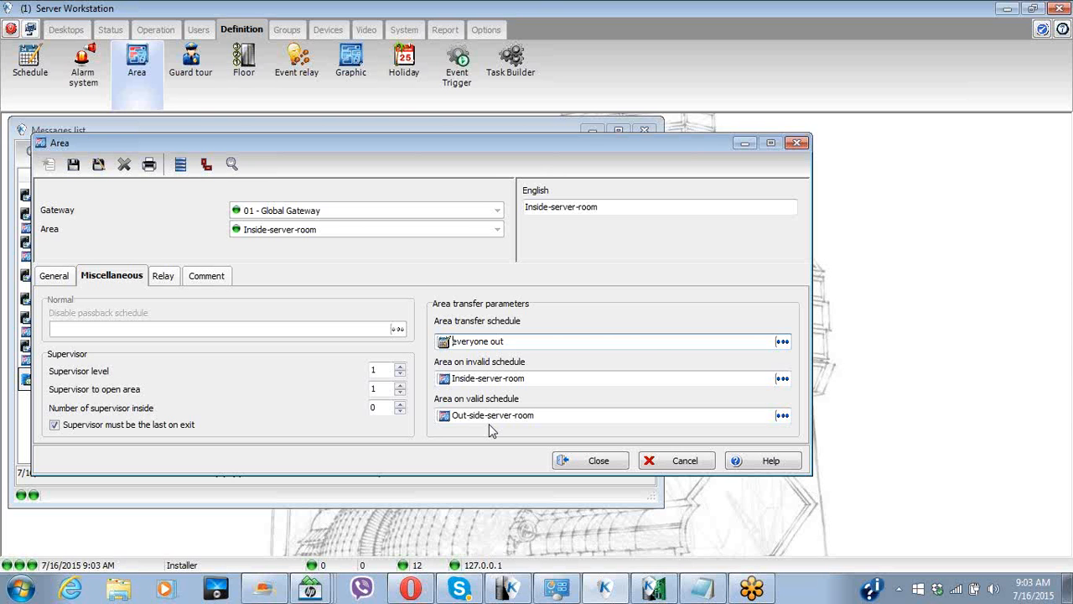
{"action": "left_click", "coordinate": [657, 461]}
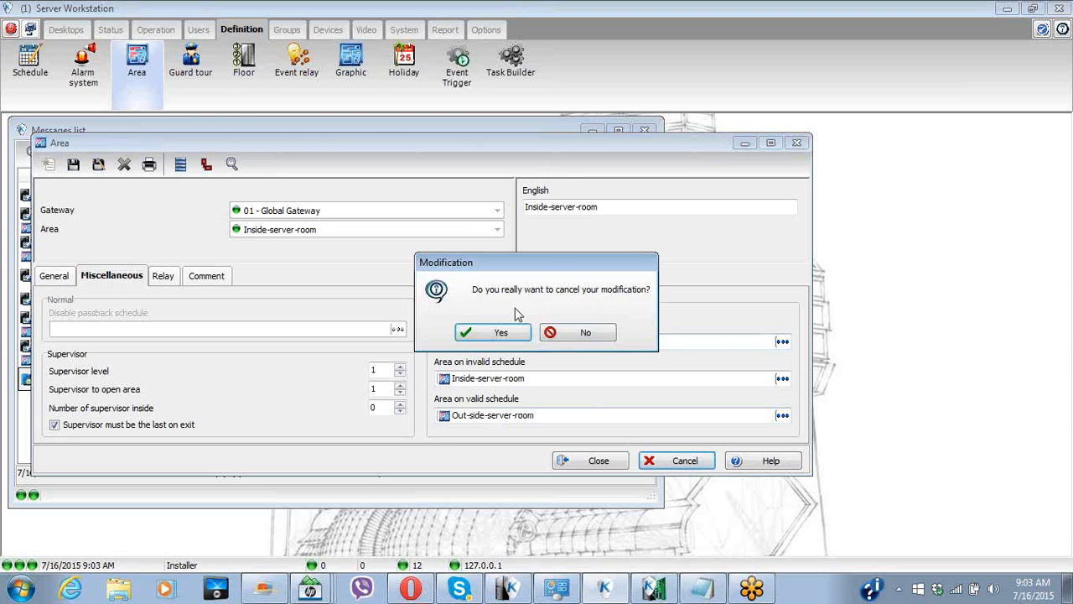
{"action": "left_click", "coordinate": [499, 332]}
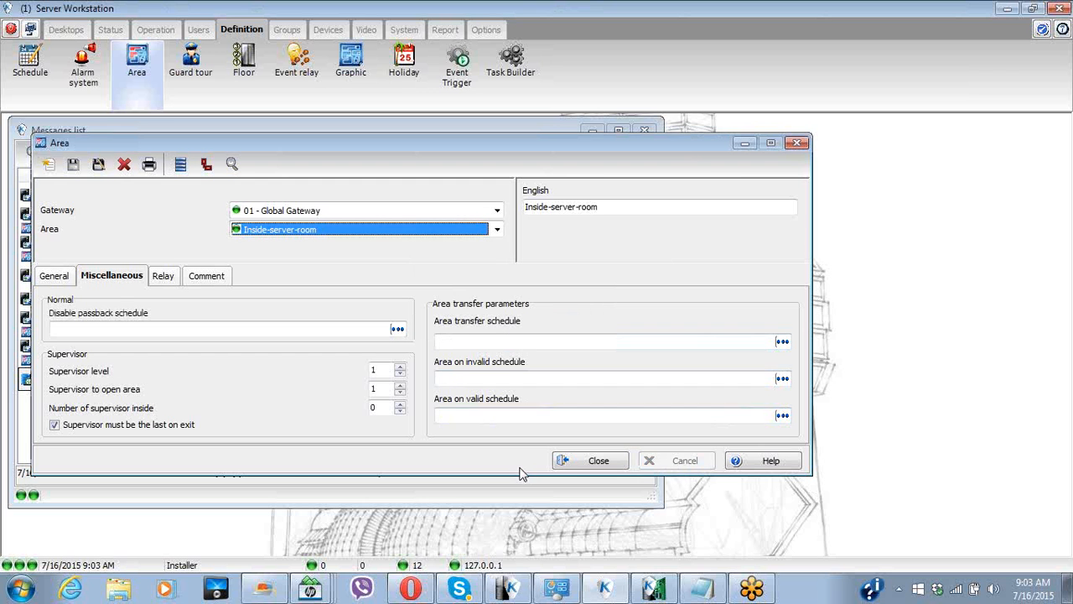
Step: Examine the miscellaneous settings and passback type of the Out-side-server-room area and close the area definition
{"action": "left_click", "coordinate": [369, 230]}
{"action": "left_click", "coordinate": [327, 274]}
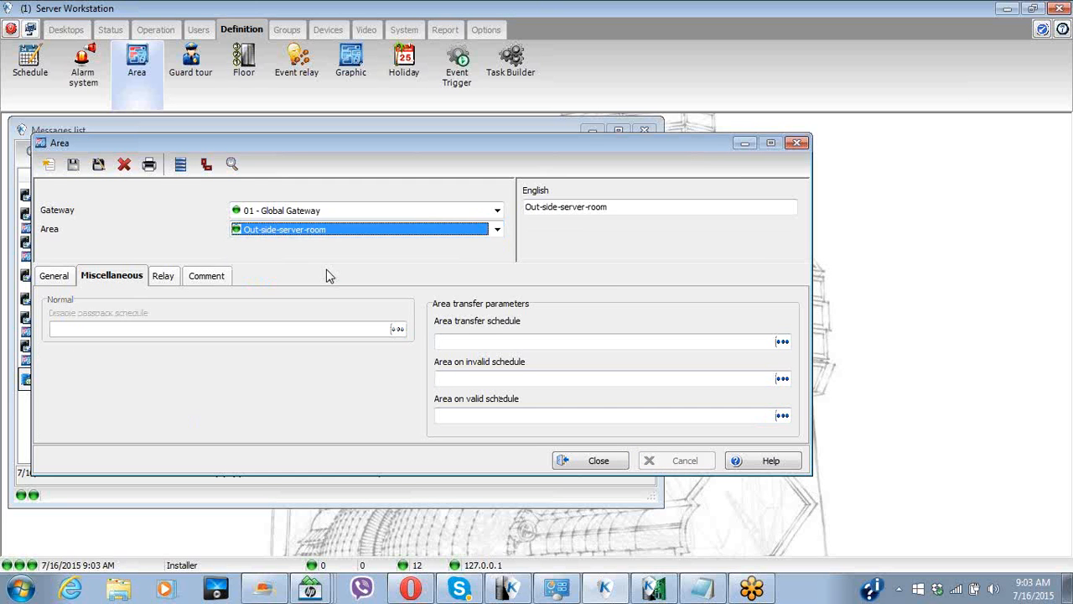
{"action": "left_click", "coordinate": [53, 277]}
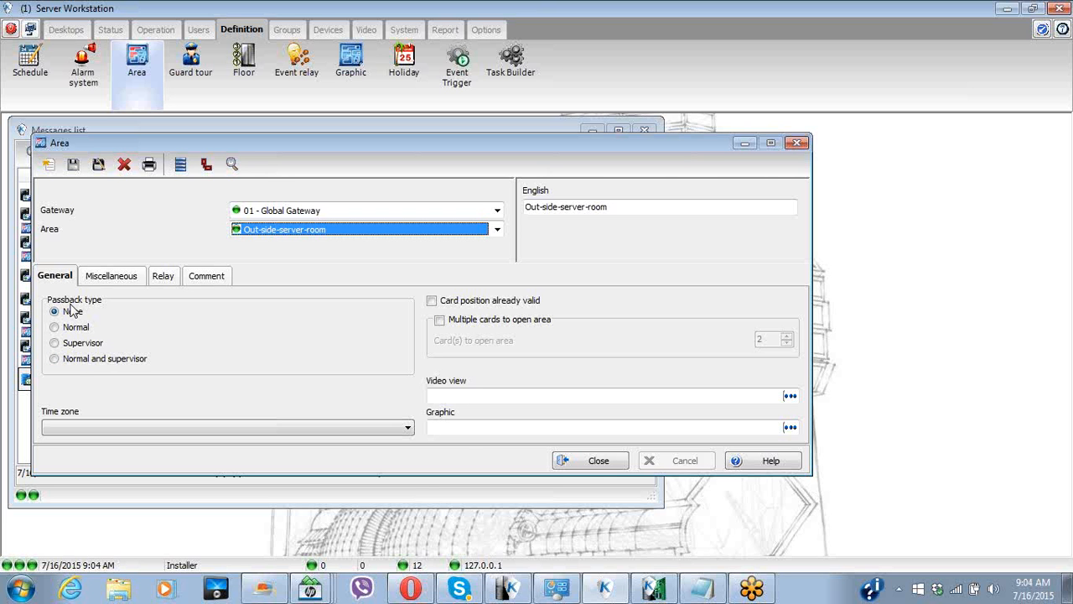
{"action": "left_click", "coordinate": [591, 461]}
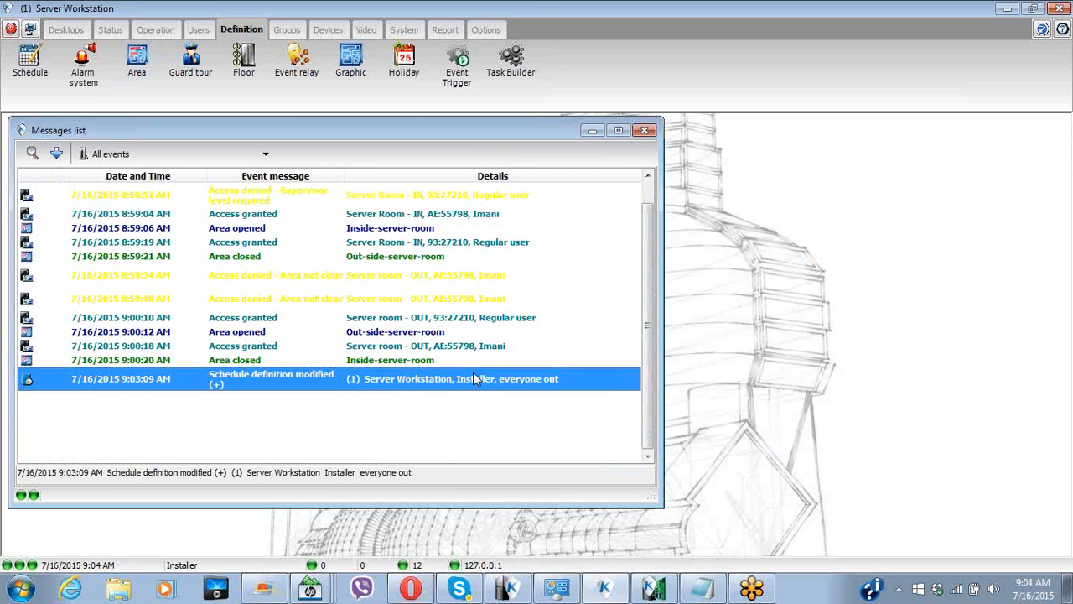
Step: Delete all logged events from the messages list and confirm the deletion
{"action": "left_click", "coordinate": [390, 301]}
{"action": "right_click", "coordinate": [390, 300]}
{"action": "left_click", "coordinate": [424, 305]}
{"action": "left_click", "coordinate": [507, 335]}
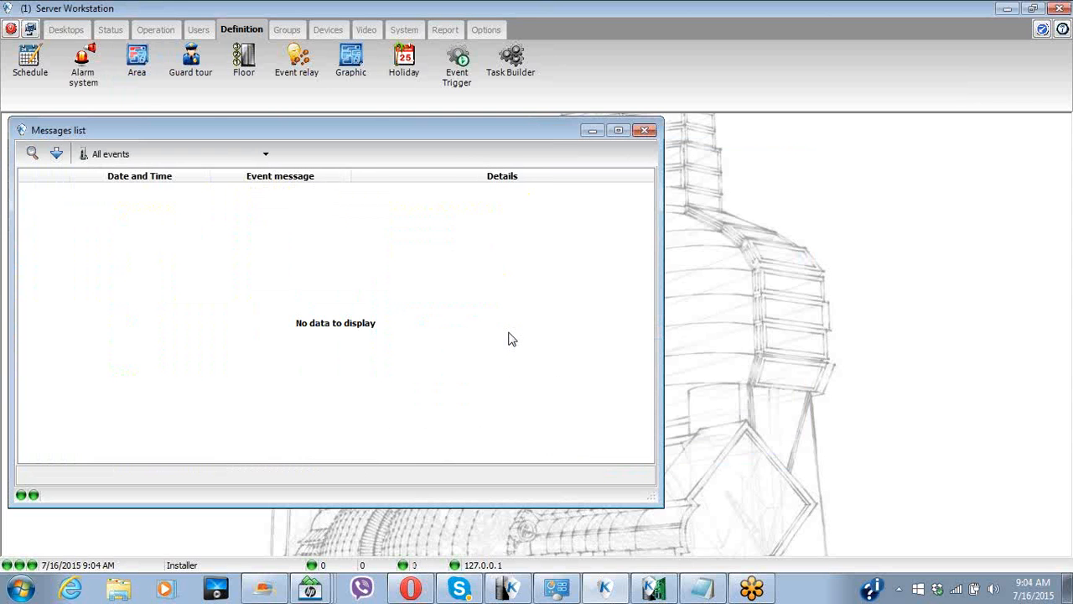
Step: Open the area operation for 01 - Global Gateway and move its window aside so the messages list stays visible
{"action": "left_click", "coordinate": [160, 32]}
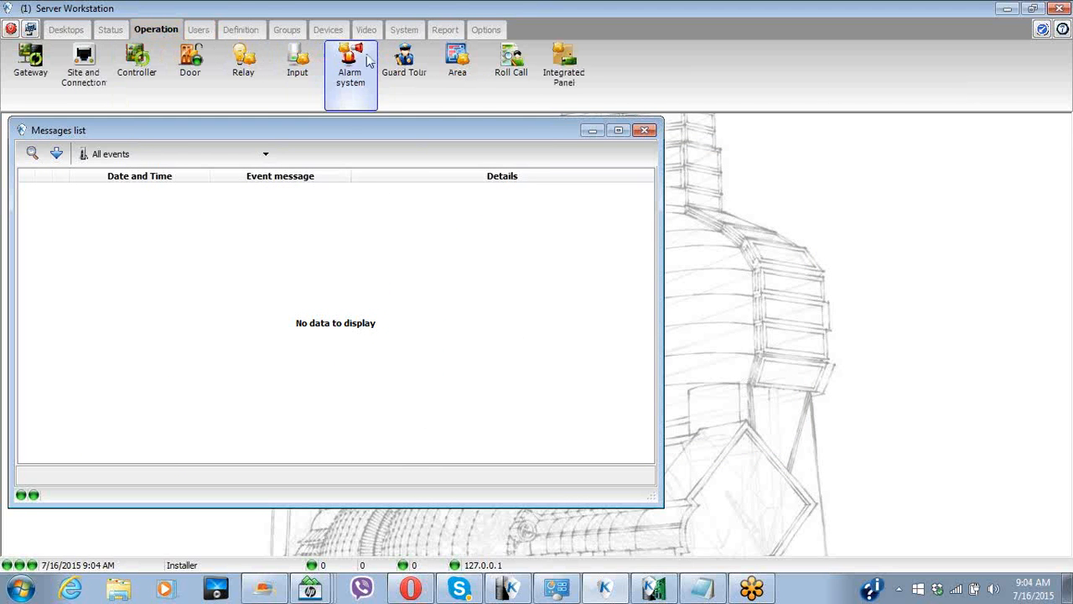
{"action": "left_click", "coordinate": [457, 62]}
{"action": "left_click", "coordinate": [355, 237]}
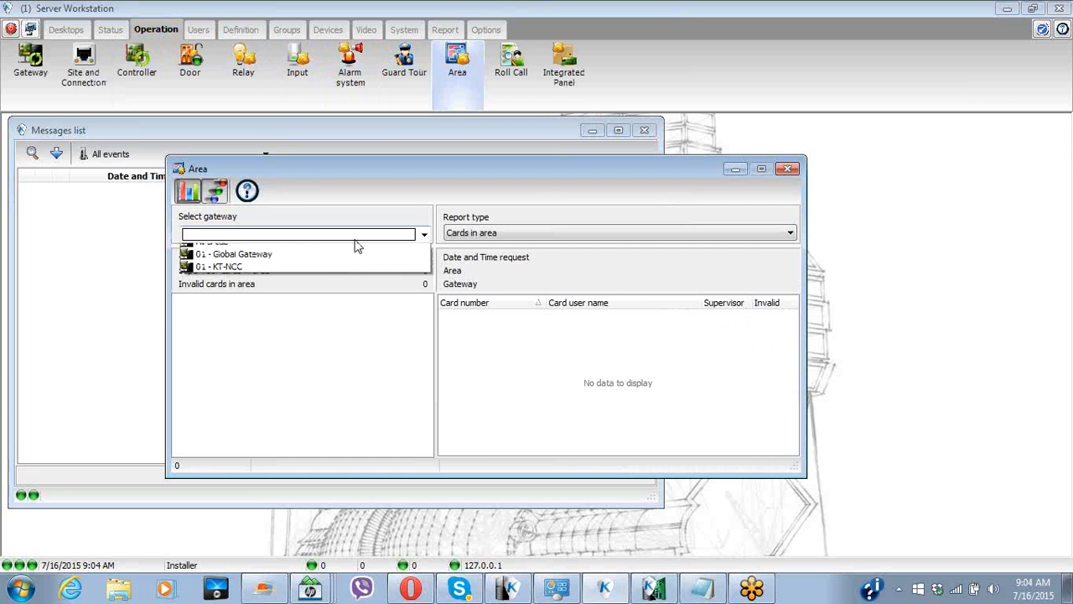
{"action": "left_click", "coordinate": [319, 261]}
{"action": "left_click_drag", "start_coordinate": [390, 180], "coordinate": [593, 210]}
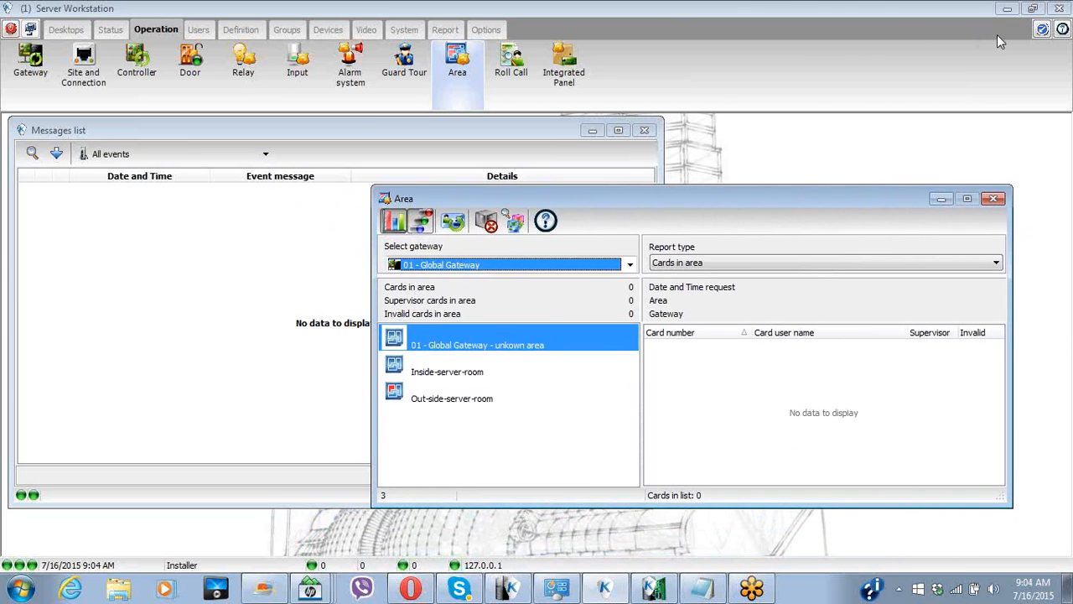
{"action": "left_click", "coordinate": [1045, 31]}
{"action": "left_click_drag", "start_coordinate": [779, 208], "coordinate": [833, 231]}
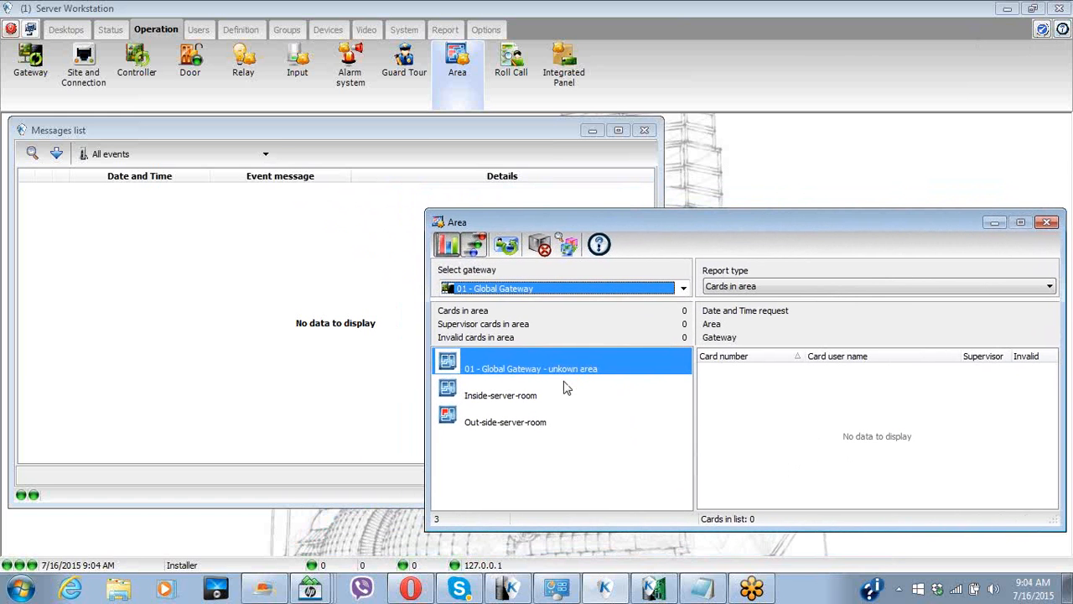
Step: Get the Inside-server-room card list and refresh it as the supervisor and regular user cards are used
{"action": "left_click", "coordinate": [528, 395]}
{"action": "left_click", "coordinate": [512, 252]}
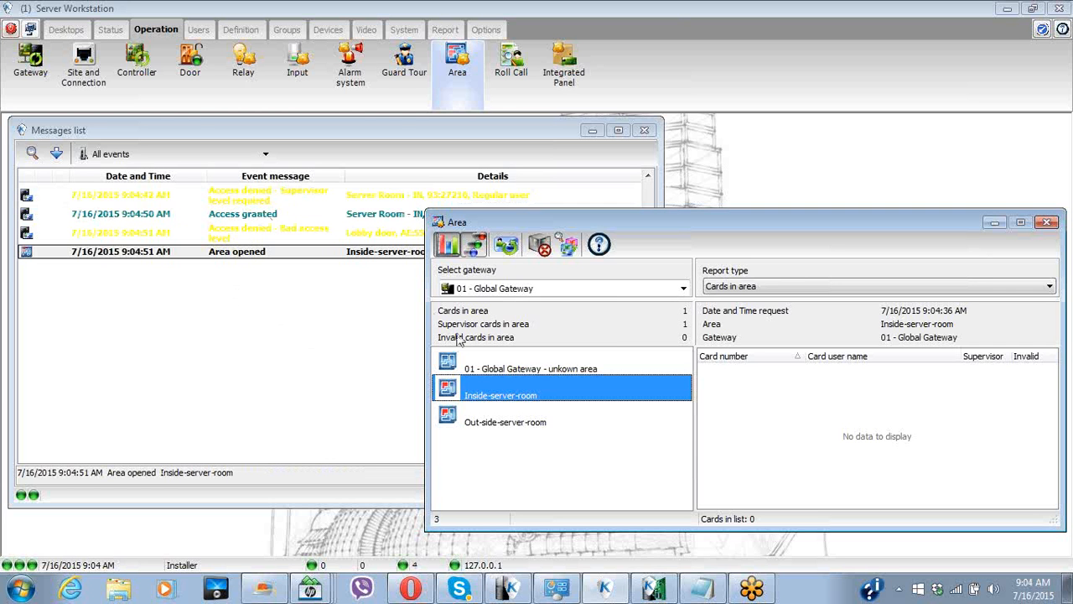
{"action": "left_click", "coordinate": [507, 246]}
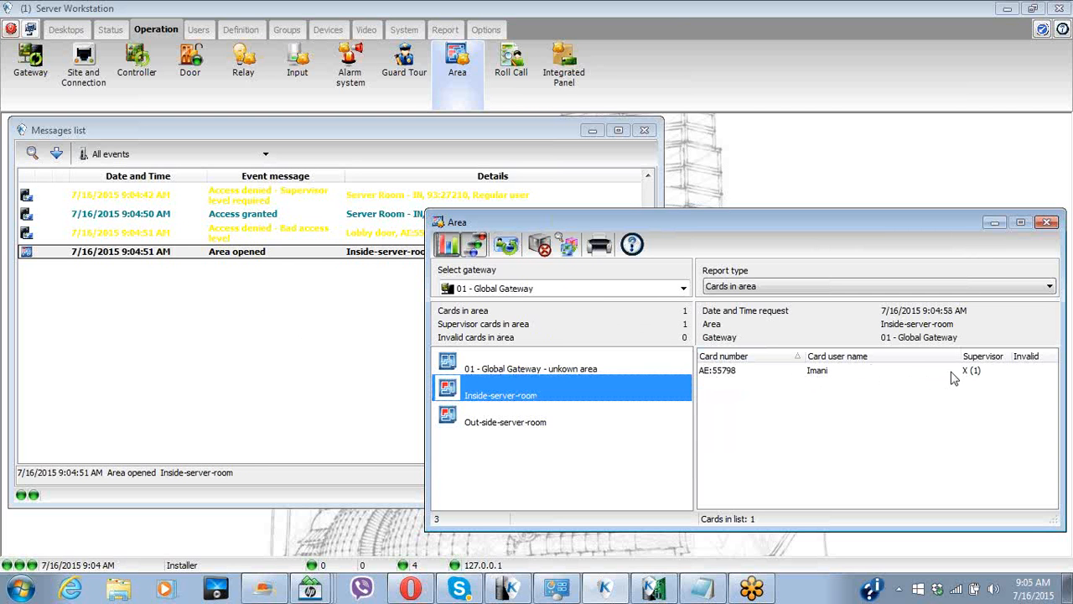
{"action": "left_click", "coordinate": [725, 374]}
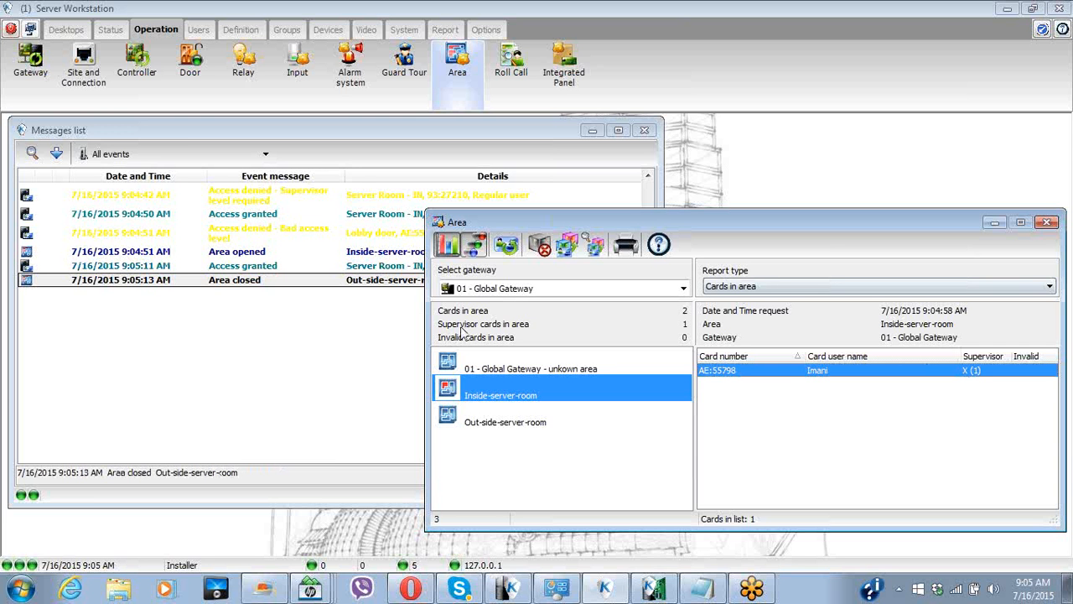
{"action": "left_click", "coordinate": [508, 247]}
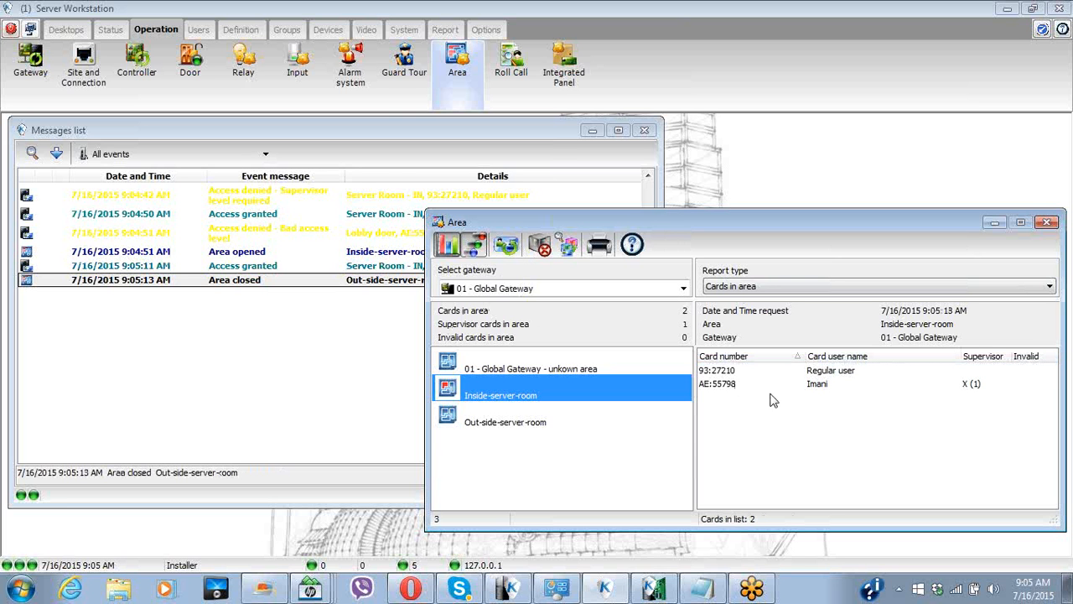
{"action": "left_click", "coordinate": [507, 245]}
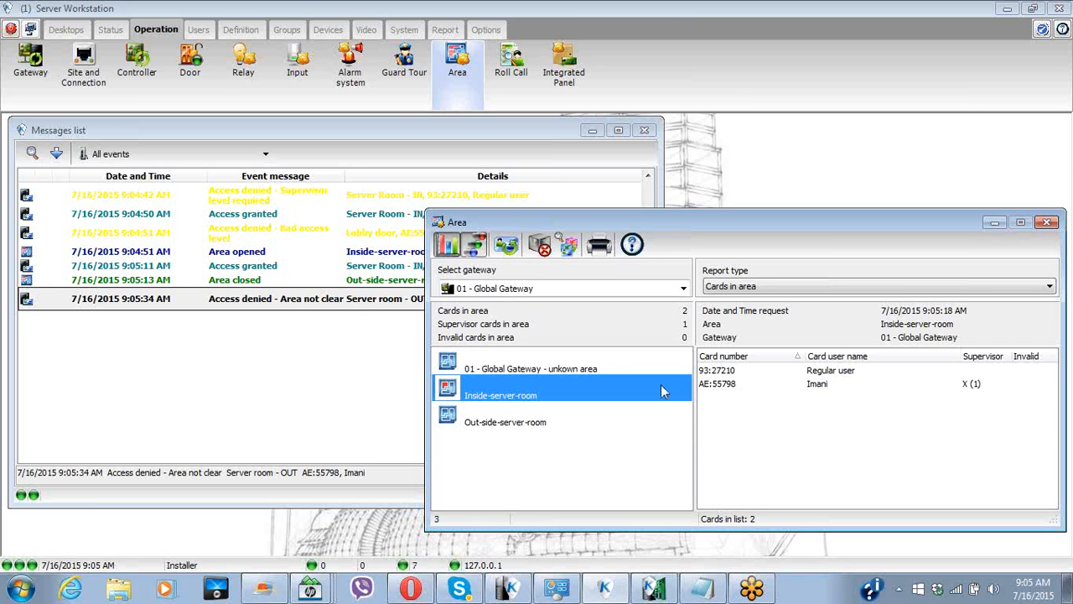
Step: Check the latest access denied event in the messages list and reopen the area operation for 01 - Global Gateway
{"action": "left_click", "coordinate": [306, 303]}
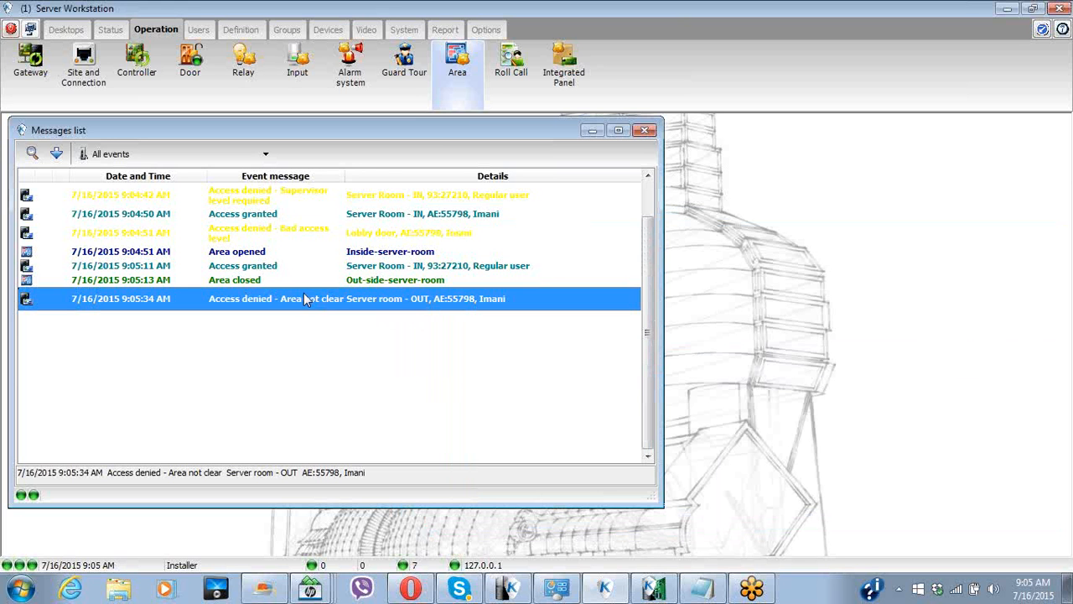
{"action": "left_click", "coordinate": [458, 83]}
{"action": "left_click", "coordinate": [609, 288]}
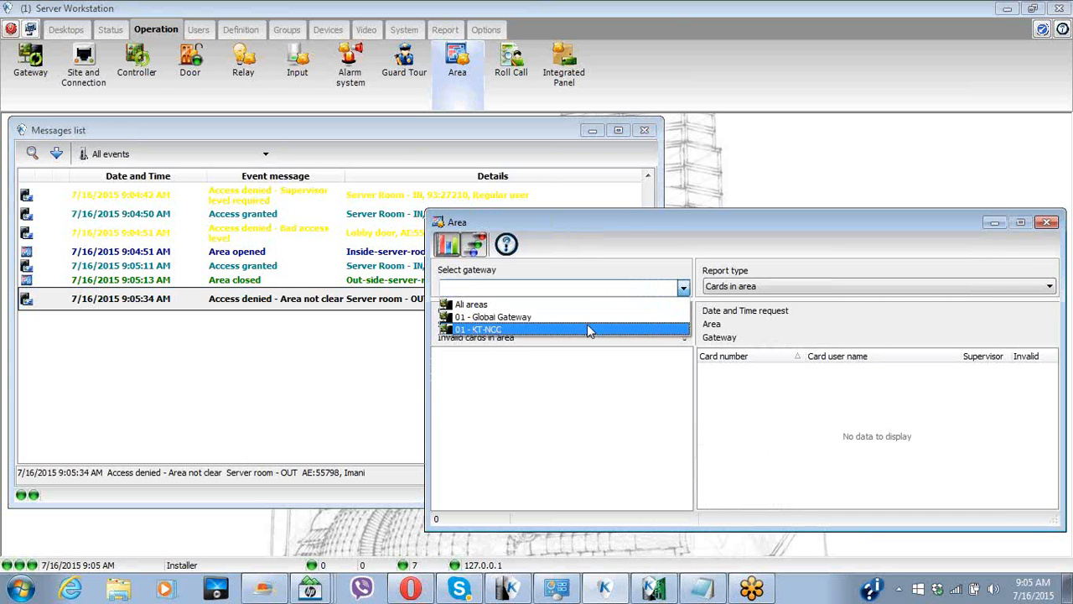
{"action": "left_click", "coordinate": [587, 317]}
Step: Get and refresh the Inside-server-room card list as the regular user and supervisor cards exit, and get the Out-side-server-room card list
{"action": "left_click", "coordinate": [574, 395]}
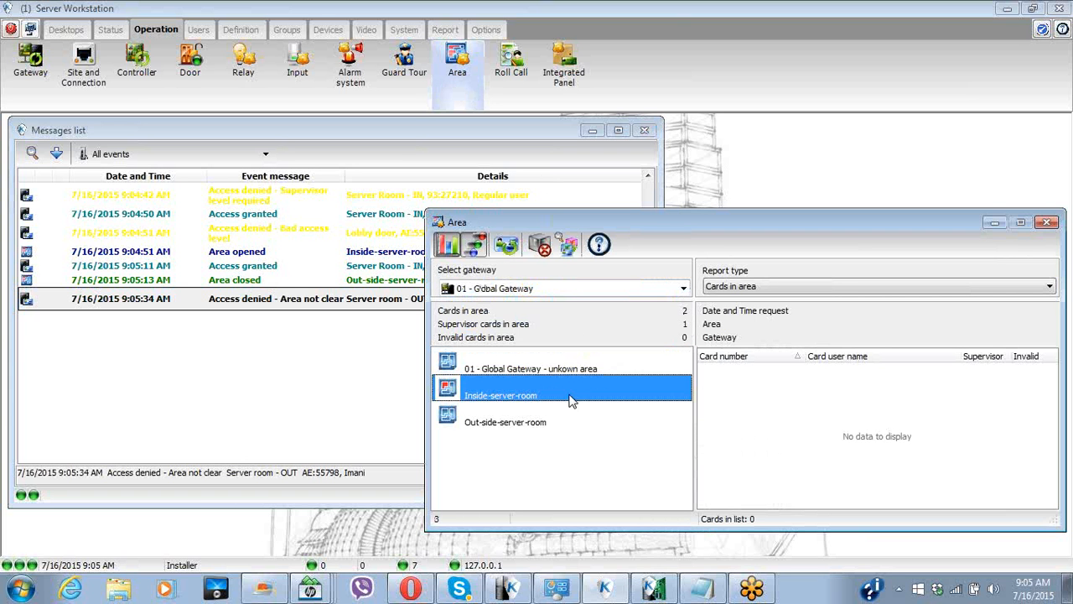
{"action": "left_click", "coordinate": [504, 253]}
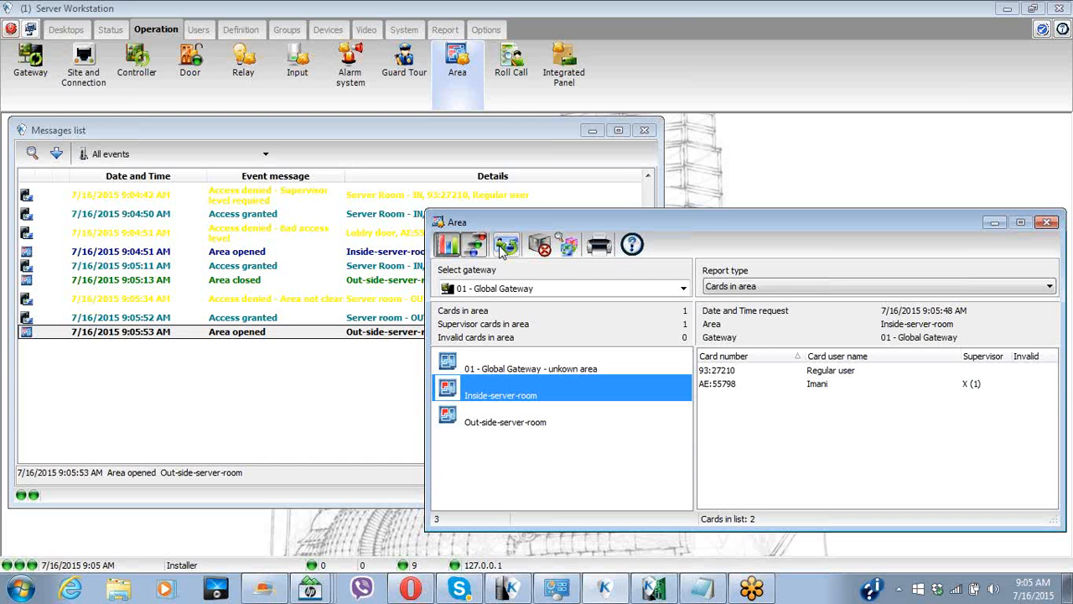
{"action": "left_click", "coordinate": [504, 253]}
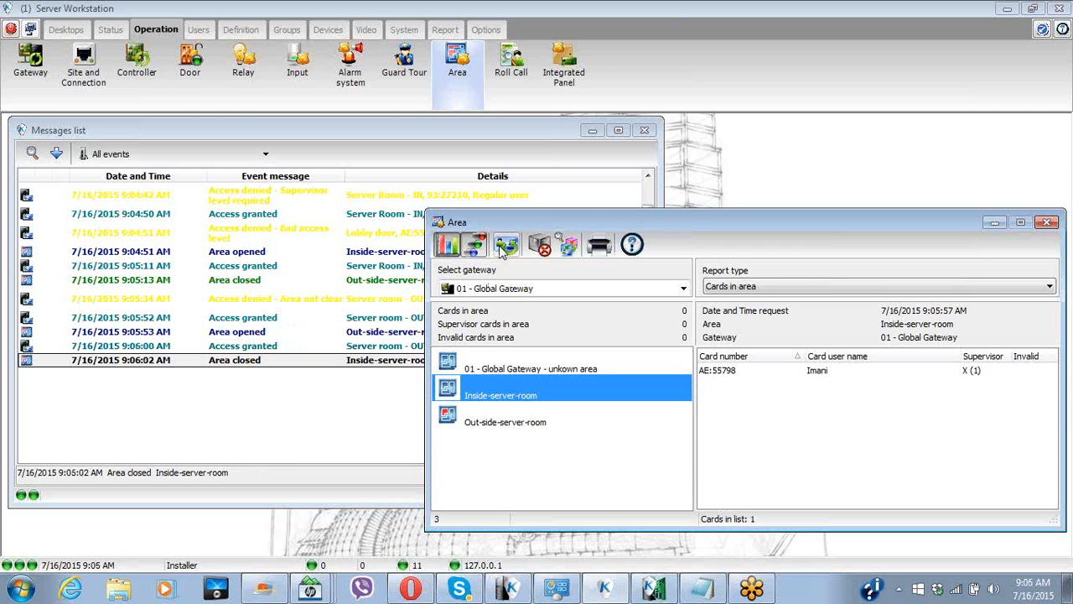
{"action": "left_click", "coordinate": [504, 253]}
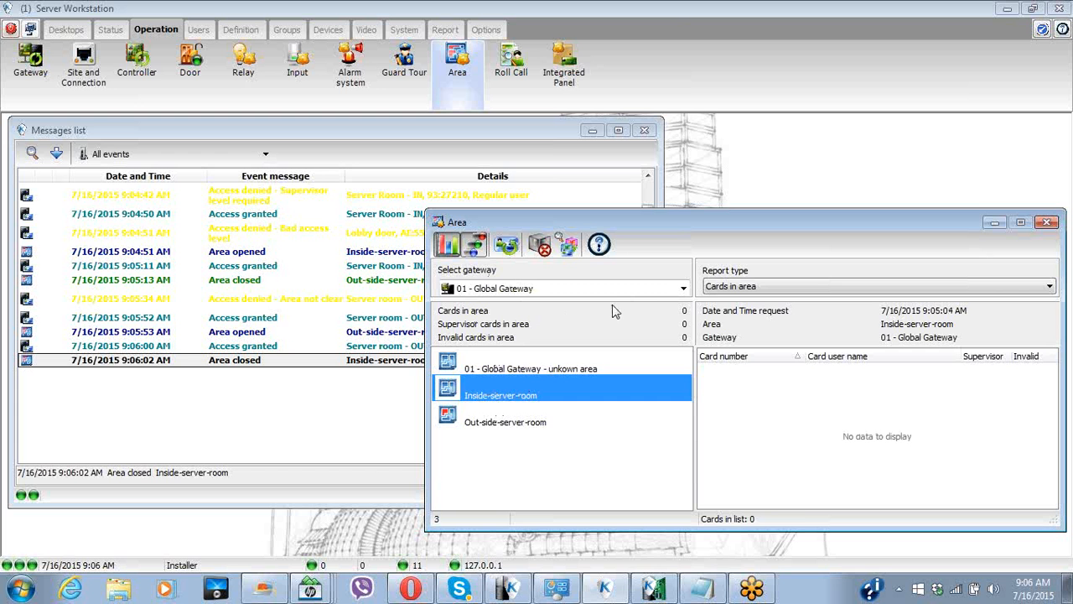
{"action": "left_click", "coordinate": [539, 431]}
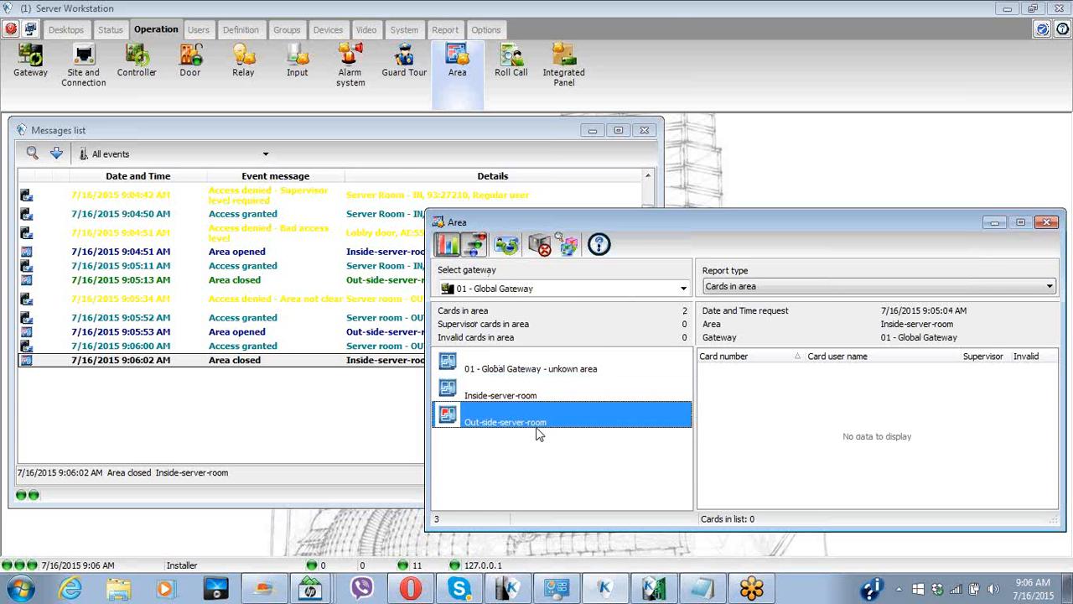
{"action": "left_click", "coordinate": [505, 245]}
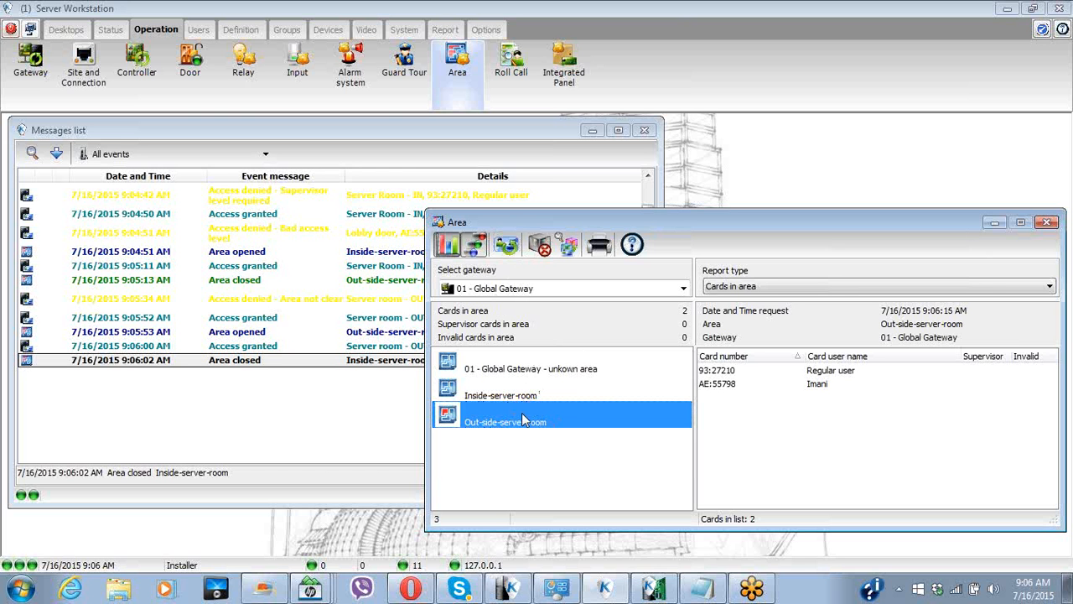